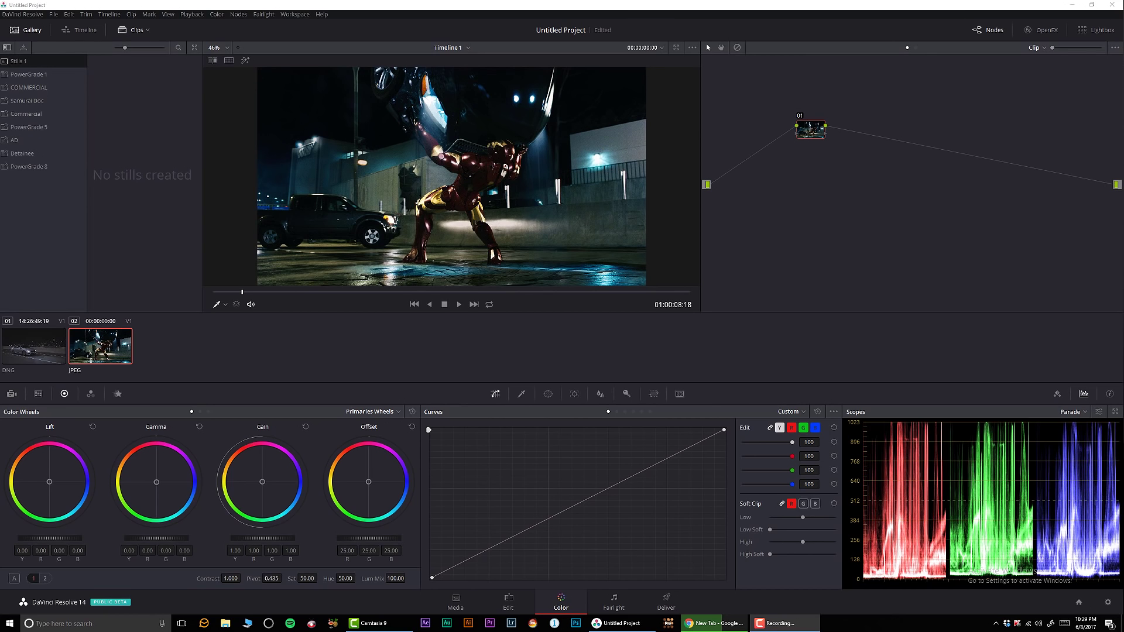
# Select the DNG car clip and set its Camera Raw Decode Using option to Clip
pyautogui.click(36, 353)
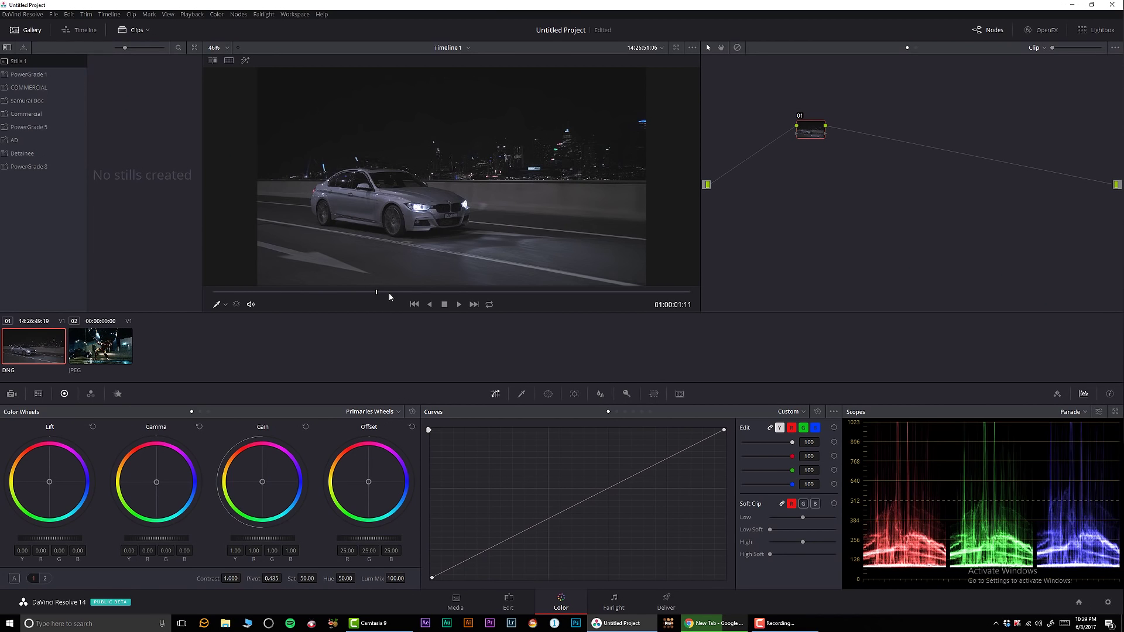
pyautogui.click(12, 393)
pyautogui.click(93, 451)
pyautogui.click(64, 492)
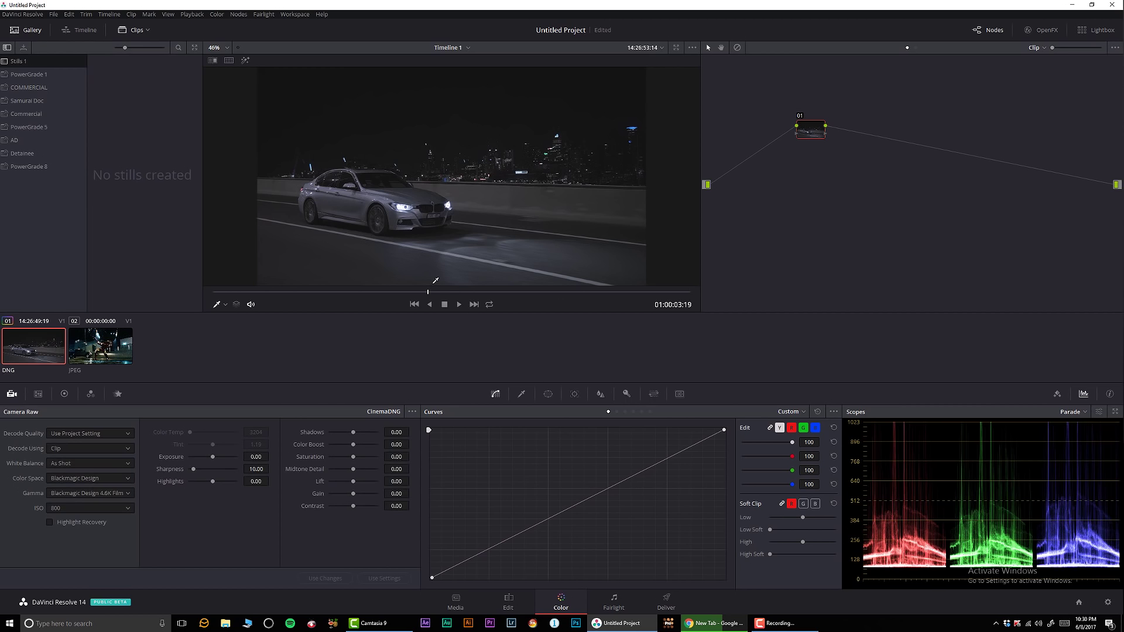
# On the JPEG reference clip, add a second serial node and apply the False Color 2.3 effect to it
pyautogui.click(83, 340)
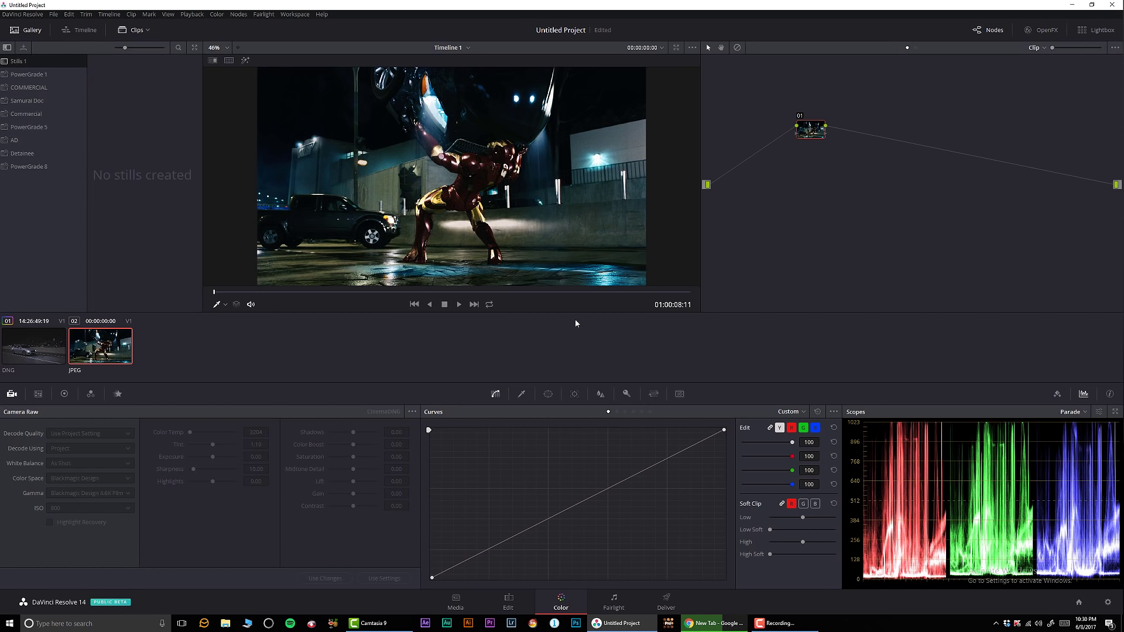
pyautogui.moveTo(820, 131); pyautogui.dragTo(756, 169)
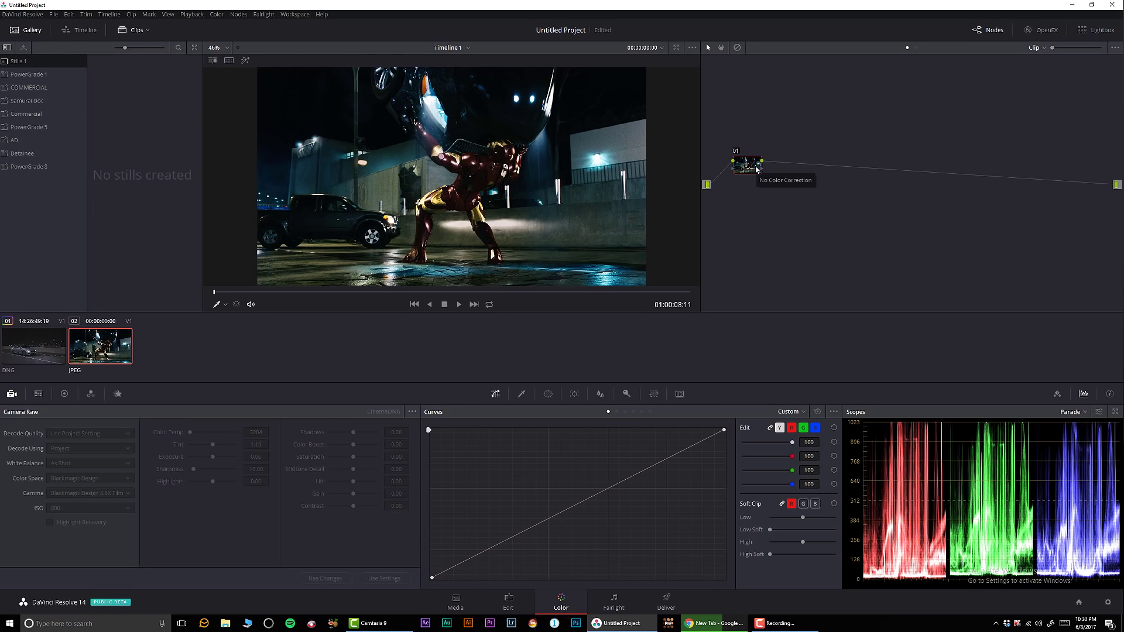
pyautogui.moveTo(750, 165); pyautogui.dragTo(750, 167)
pyautogui.hotkey('alt', 's')
pyautogui.click(1041, 30)
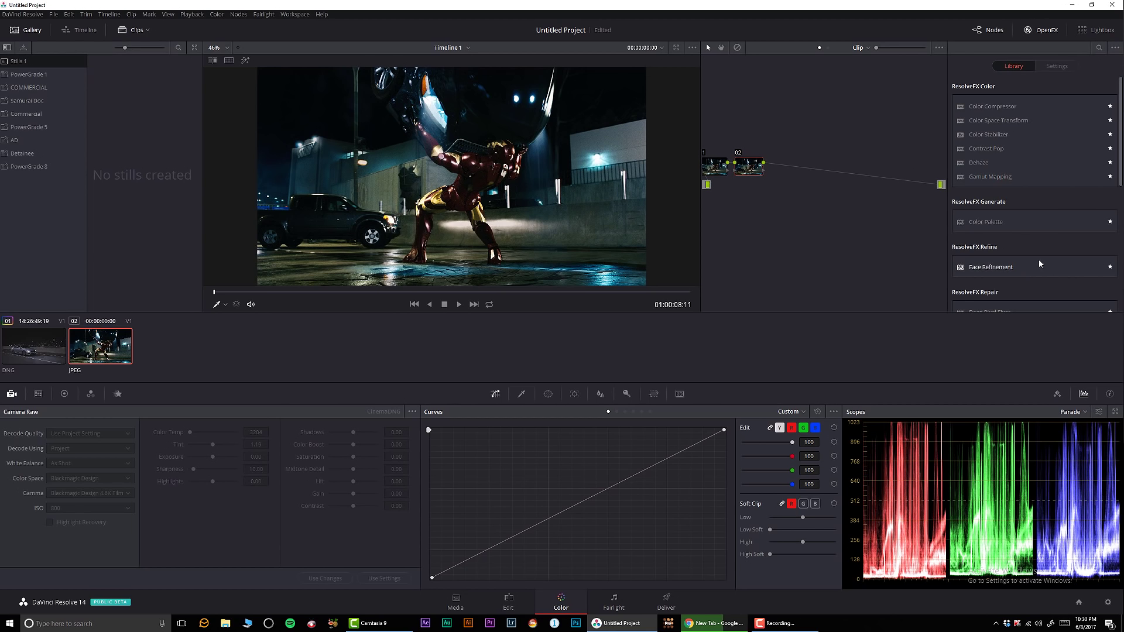
pyautogui.scroll(-2, 992, 209)
pyautogui.scroll(-1, 993, 214)
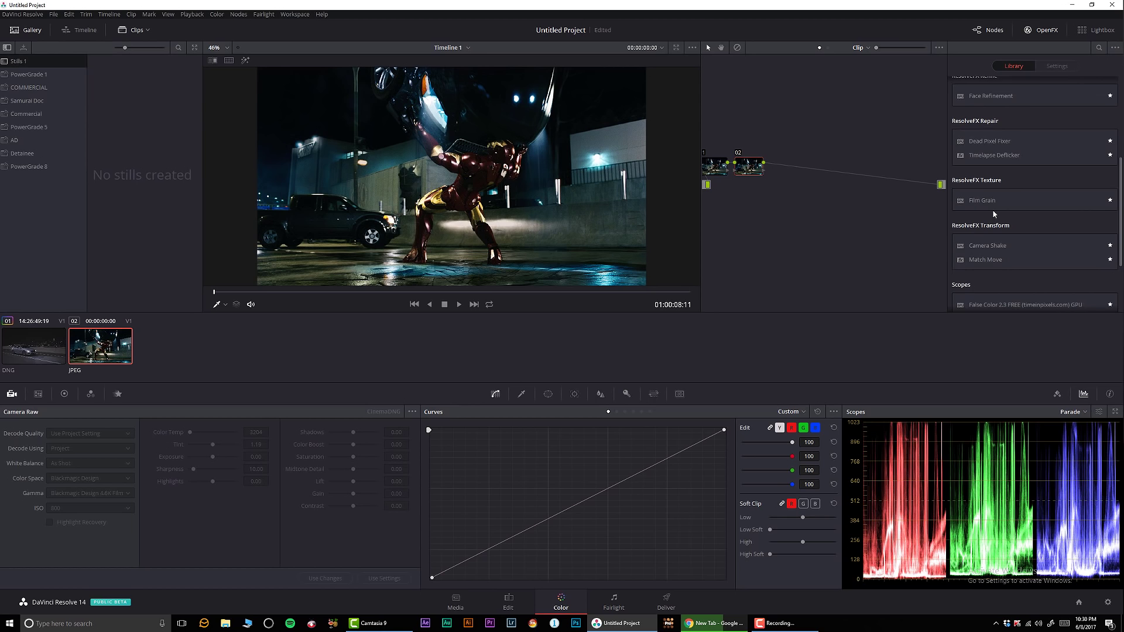
pyautogui.scroll(-1, 993, 214)
pyautogui.moveTo(982, 271); pyautogui.dragTo(749, 167)
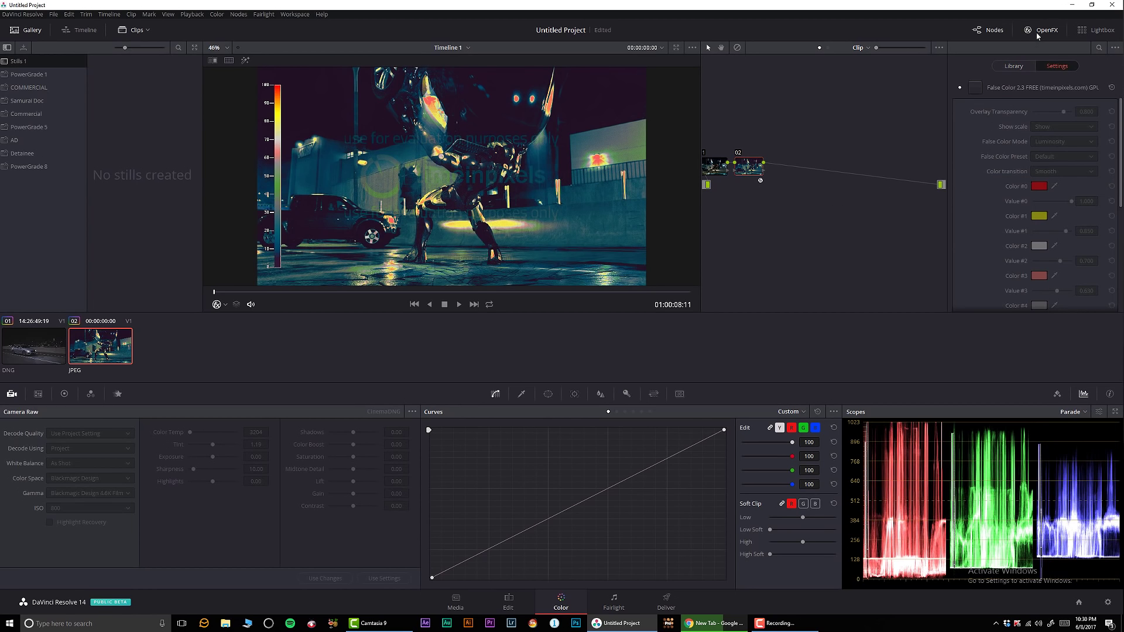
pyautogui.click(1037, 32)
pyautogui.moveTo(785, 175); pyautogui.dragTo(814, 175)
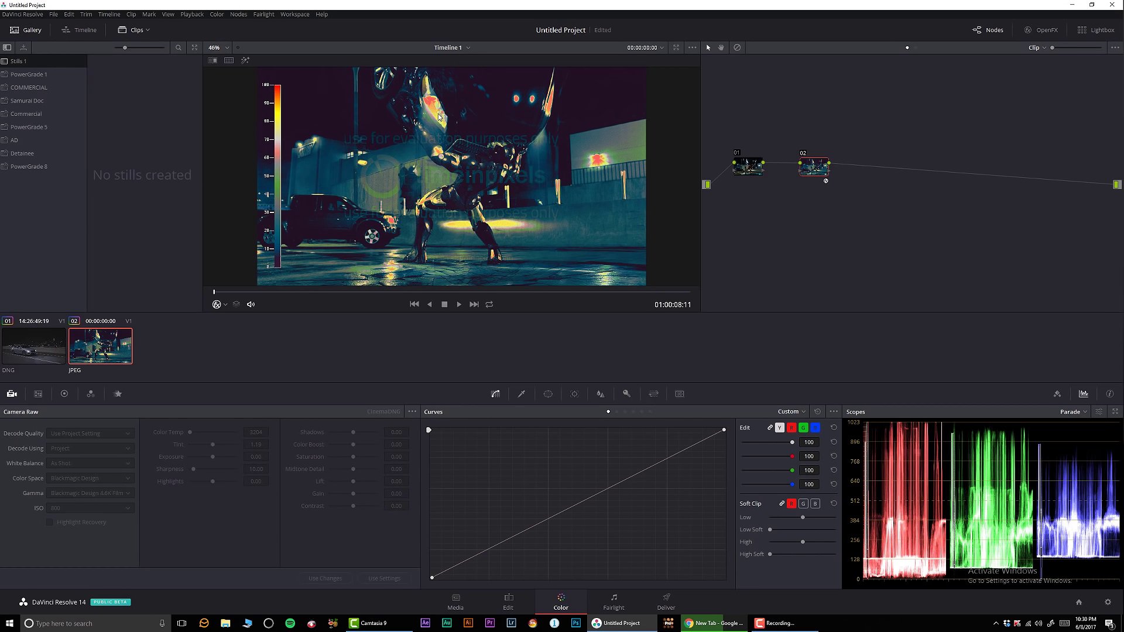
# Examine the exposure zones across the false-color reference frame up close, comparing the figure, truck and background with the color scale
pyautogui.scroll(2, 315, 226)
pyautogui.scroll(1, 315, 226)
pyautogui.moveTo(316, 227); pyautogui.dragTo(388, 148)
pyautogui.scroll(-1, 450, 207)
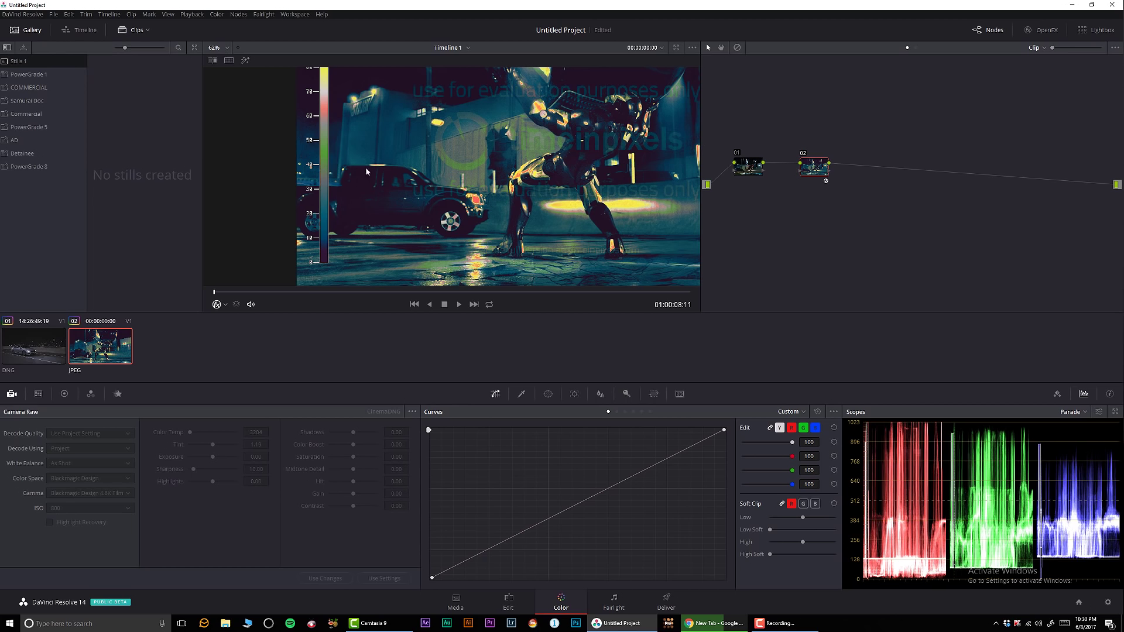
pyautogui.moveTo(548, 188); pyautogui.dragTo(527, 209)
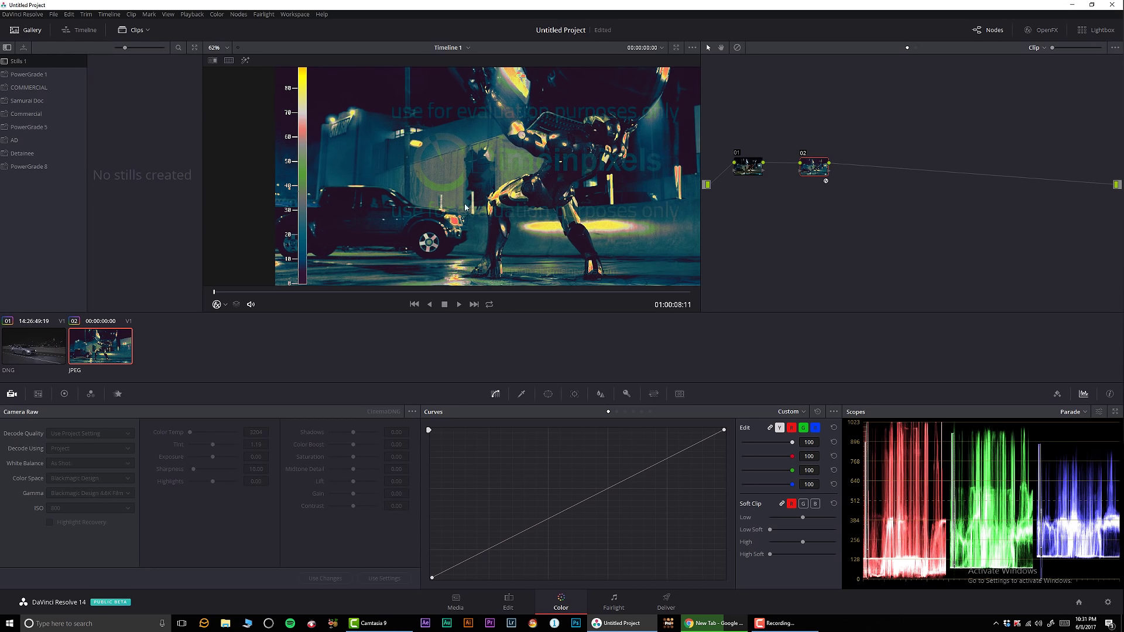
pyautogui.moveTo(542, 138); pyautogui.dragTo(489, 227)
pyautogui.moveTo(541, 180); pyautogui.dragTo(409, 138)
pyautogui.scroll(1, 408, 141)
pyautogui.moveTo(404, 253); pyautogui.dragTo(475, 205)
pyautogui.moveTo(312, 194); pyautogui.dragTo(404, 196)
pyautogui.moveTo(432, 150); pyautogui.dragTo(462, 160)
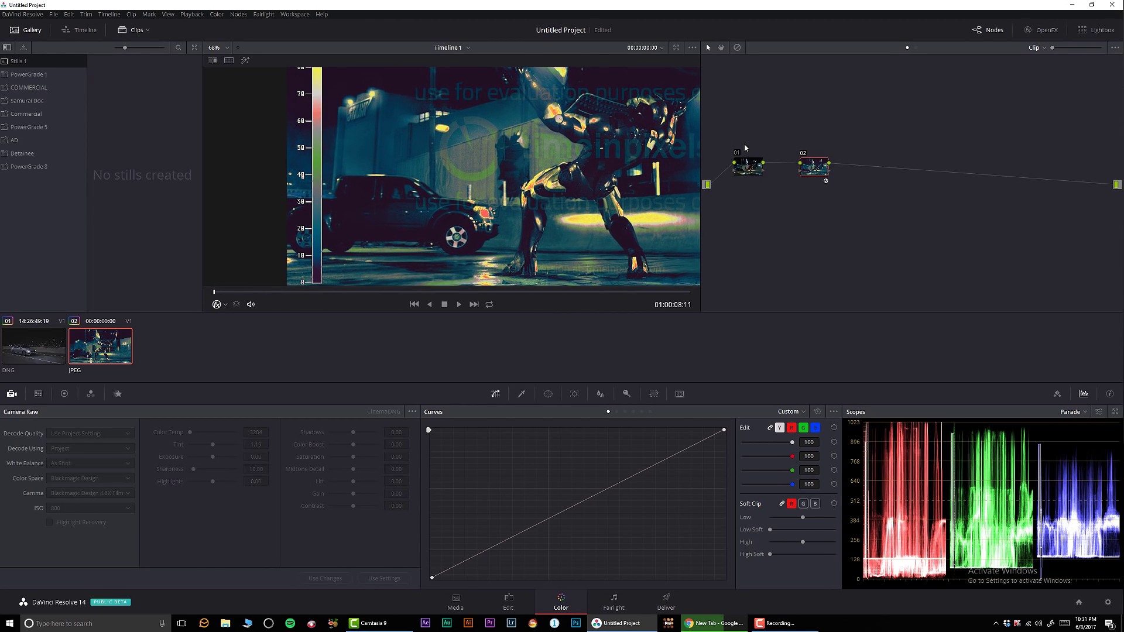
# Compare the reference frame with and without the False Color node, and delete that node
pyautogui.click(802, 153)
pyautogui.moveTo(578, 181); pyautogui.dragTo(535, 157)
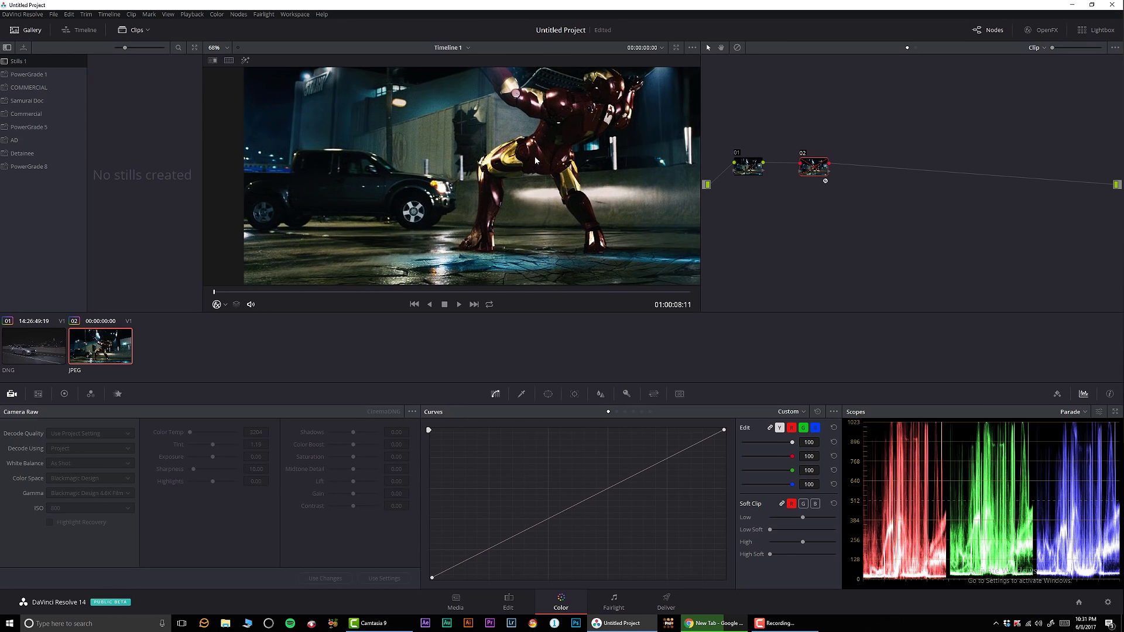
pyautogui.click(802, 154)
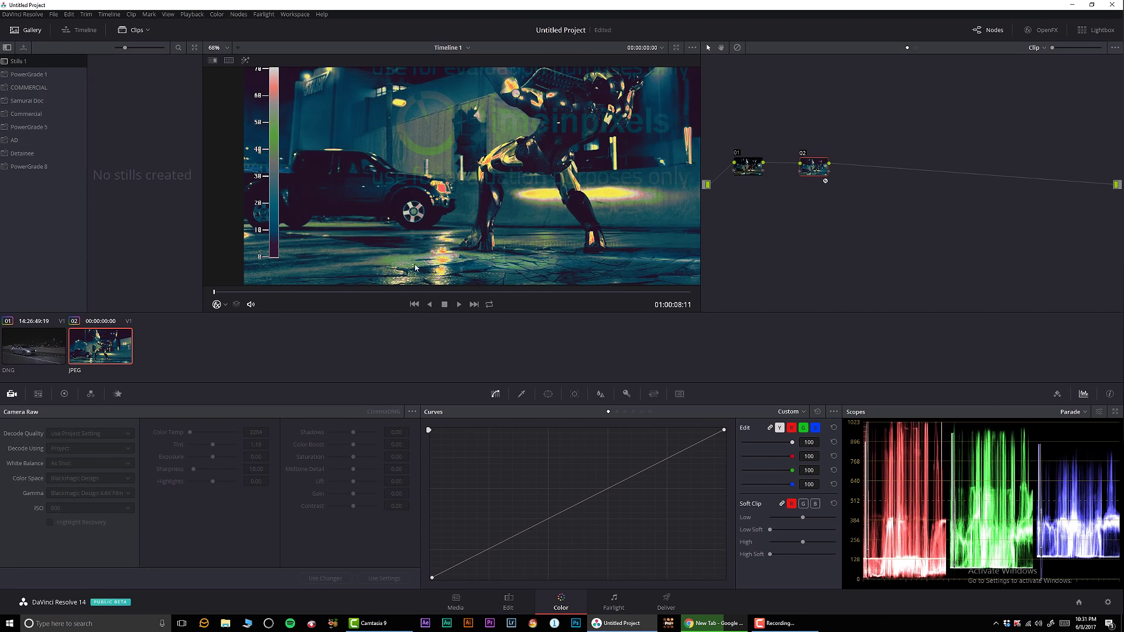
pyautogui.click(804, 155)
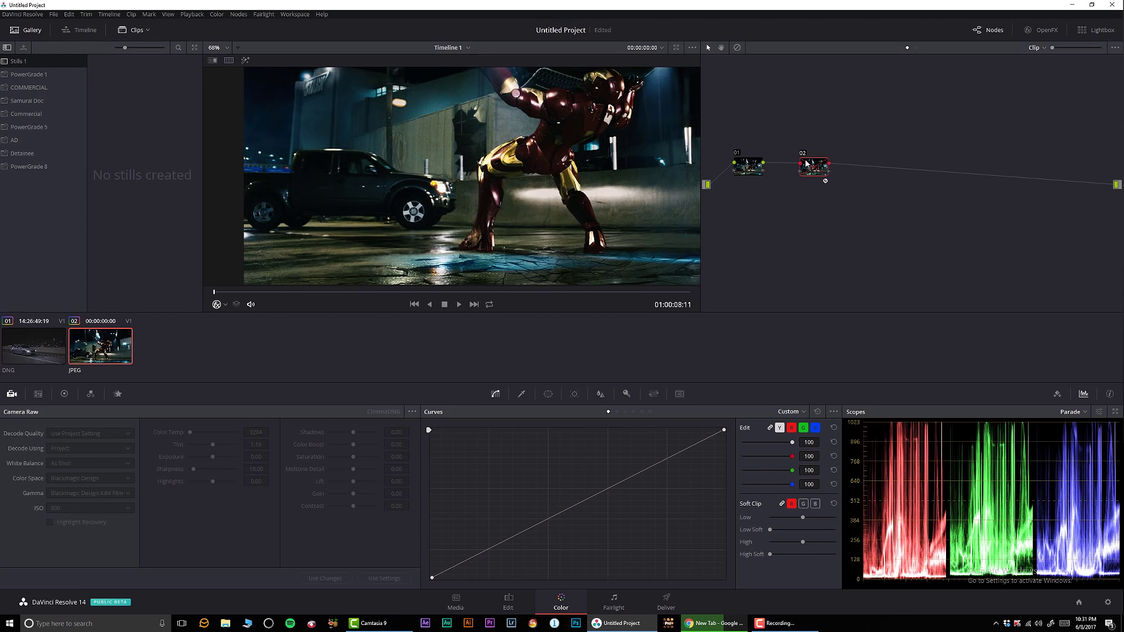
pyautogui.press('Delete')
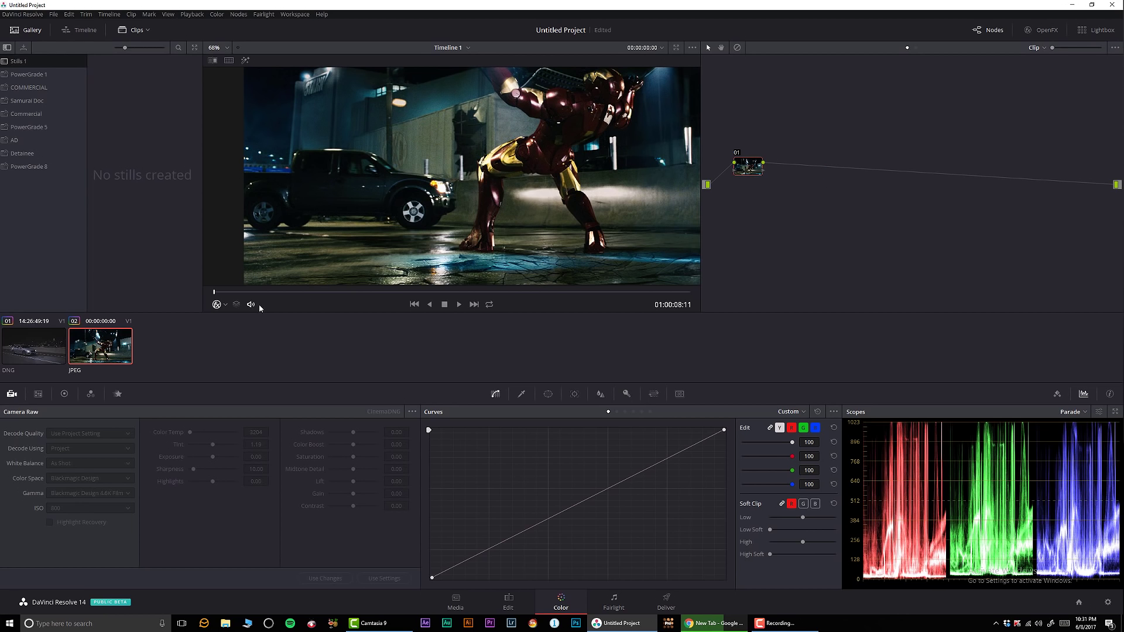
# On the DNG clip, park the playhead at about 01:00:03:01 and label its only node EXPOSURE
pyautogui.click(57, 349)
pyautogui.click(337, 298)
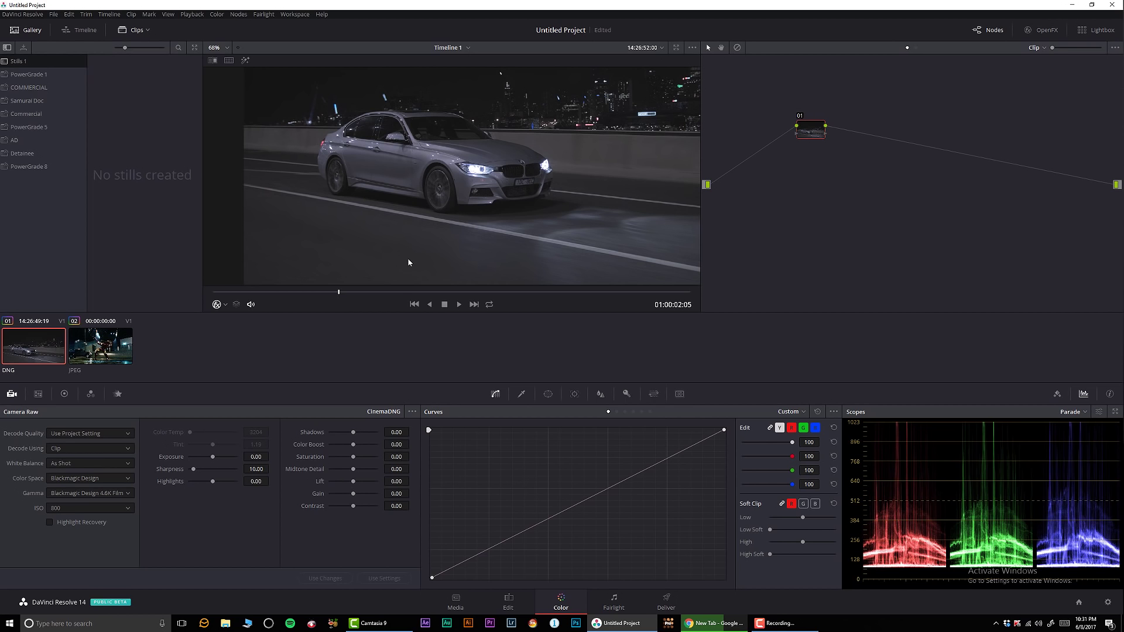
pyautogui.moveTo(380, 293)
pyautogui.mouseDown()
pyautogui.moveTo(592, 292)
pyautogui.moveTo(401, 299)
pyautogui.mouseUp()
pyautogui.click(386, 296)
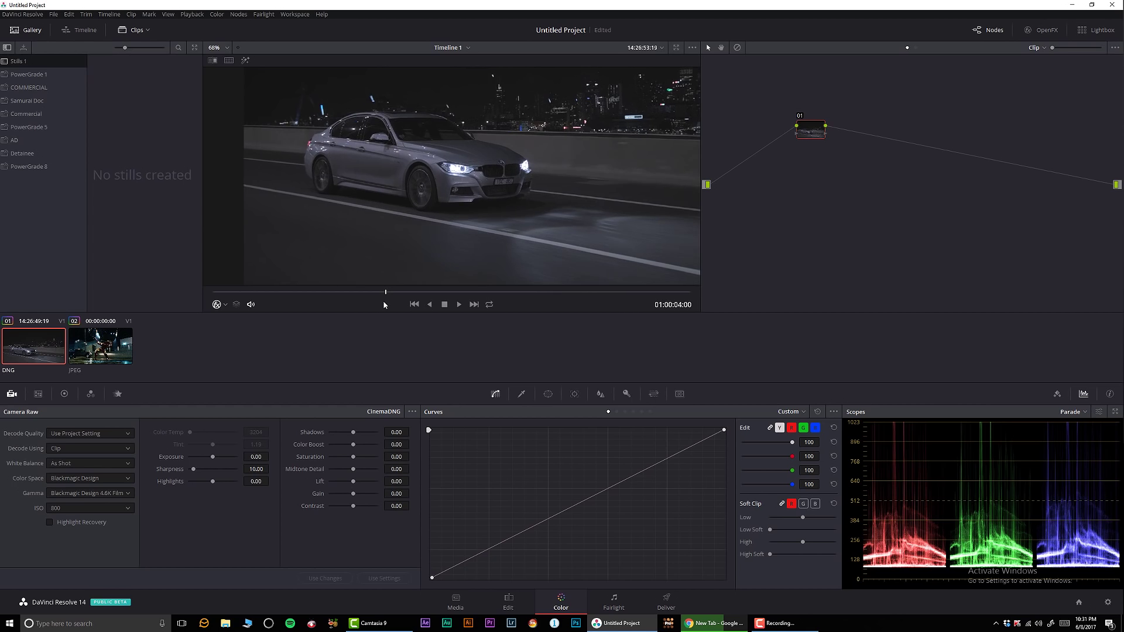
pyautogui.moveTo(815, 132); pyautogui.dragTo(753, 170)
pyautogui.rightClick(753, 169)
pyautogui.click(782, 186)
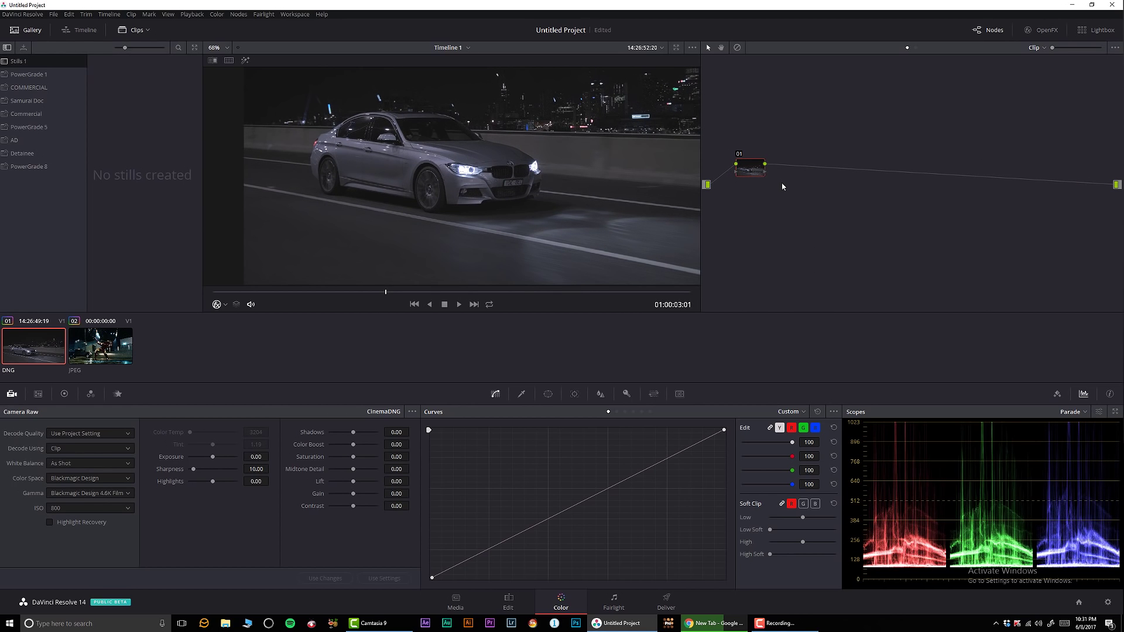
pyautogui.write('EXPOSURE')
pyautogui.press('Return')
# Add two serial nodes after EXPOSURE, labelled SAT and LUT
pyautogui.hotkey('alt', 's')
pyautogui.rightClick(781, 169)
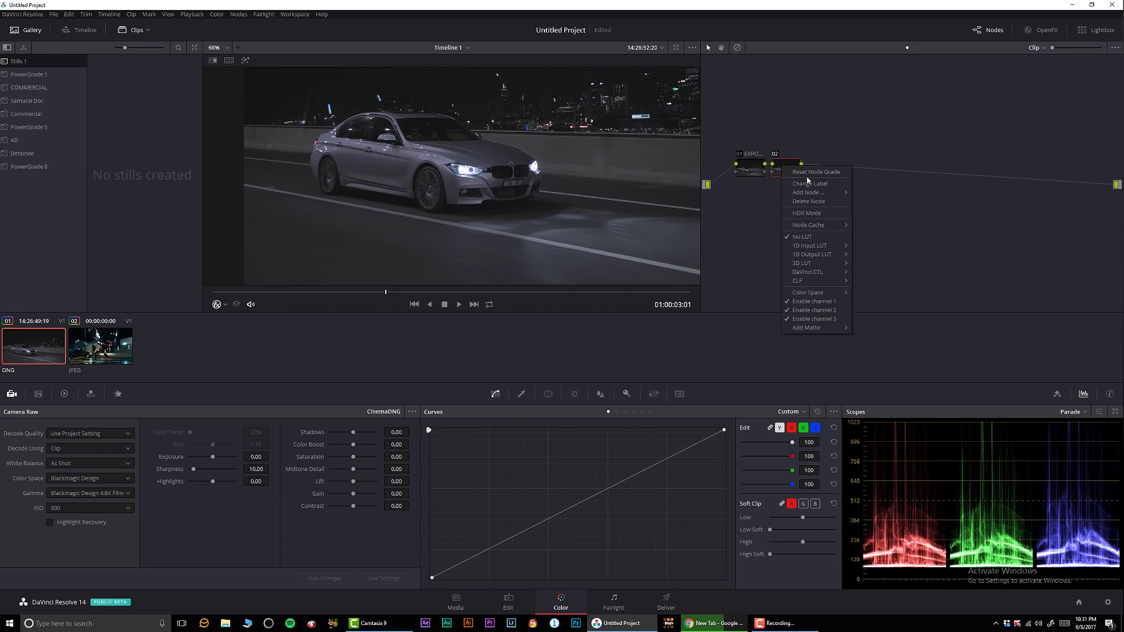
pyautogui.click(814, 183)
pyautogui.write('SAT')
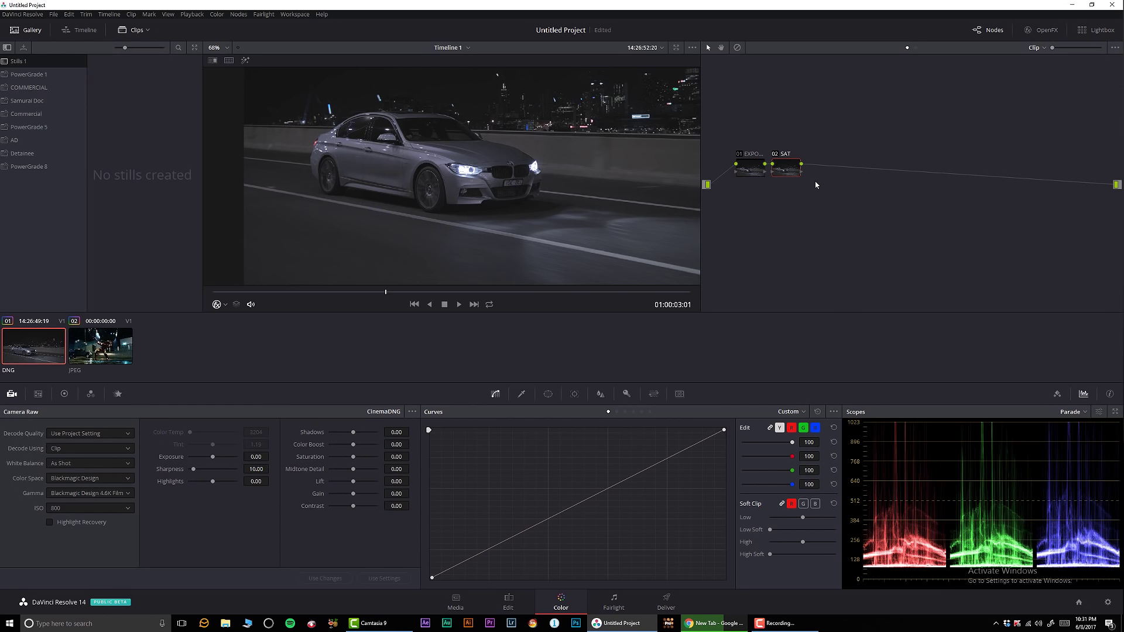
pyautogui.hotkey('alt', 's')
pyautogui.rightClick(820, 168)
pyautogui.click(871, 191)
pyautogui.write('LUT')
# Apply the Rec709 Kodak 2383 D55 film look 3D LUT to the LUT node and place it near the output
pyautogui.moveTo(827, 167); pyautogui.dragTo(910, 173)
pyautogui.rightClick(909, 172)
pyautogui.moveTo(950, 267)
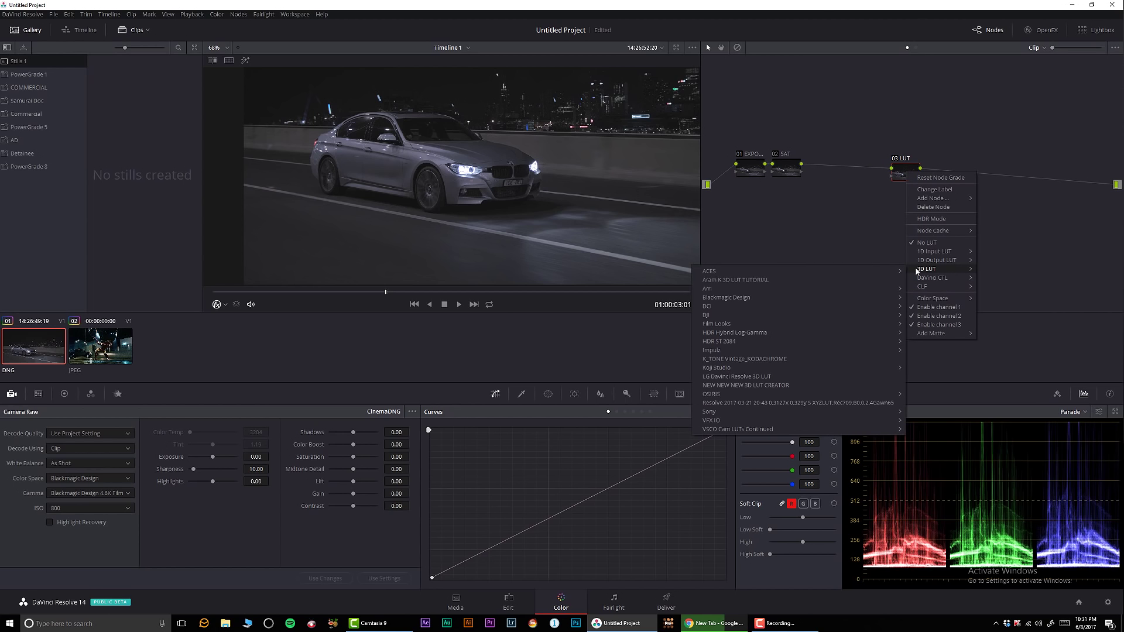
pyautogui.moveTo(778, 323)
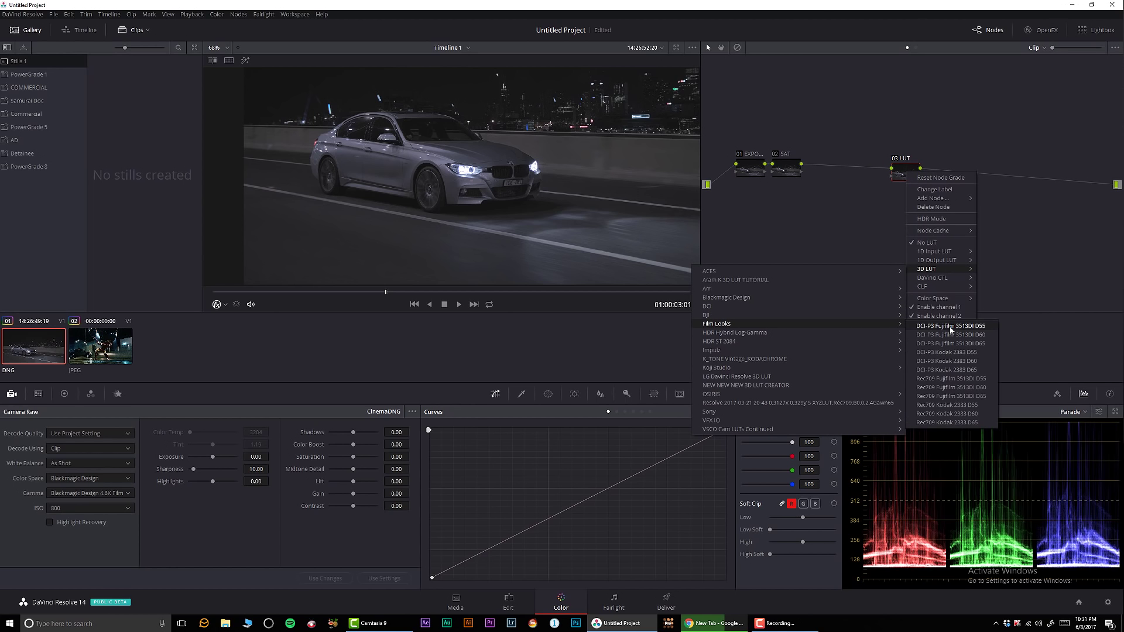
pyautogui.click(958, 408)
pyautogui.moveTo(912, 176); pyautogui.dragTo(1014, 175)
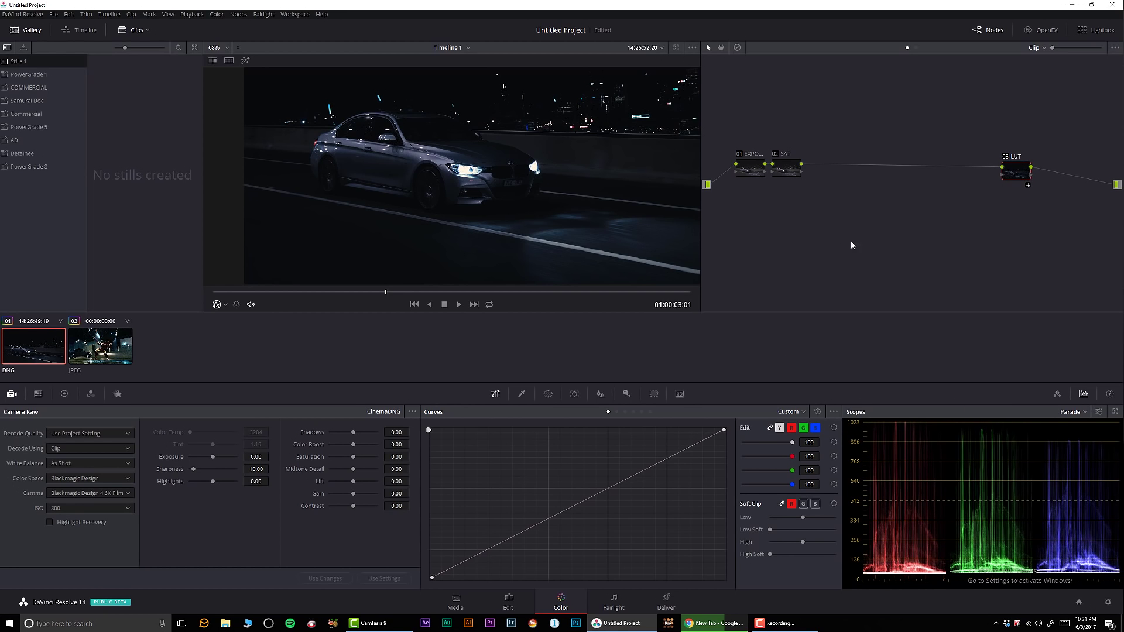
# Switch the scope to Waveform and raise the black point of the EXPOSURE node's custom curve to brighten the shot
pyautogui.moveTo(554, 195); pyautogui.dragTo(552, 210)
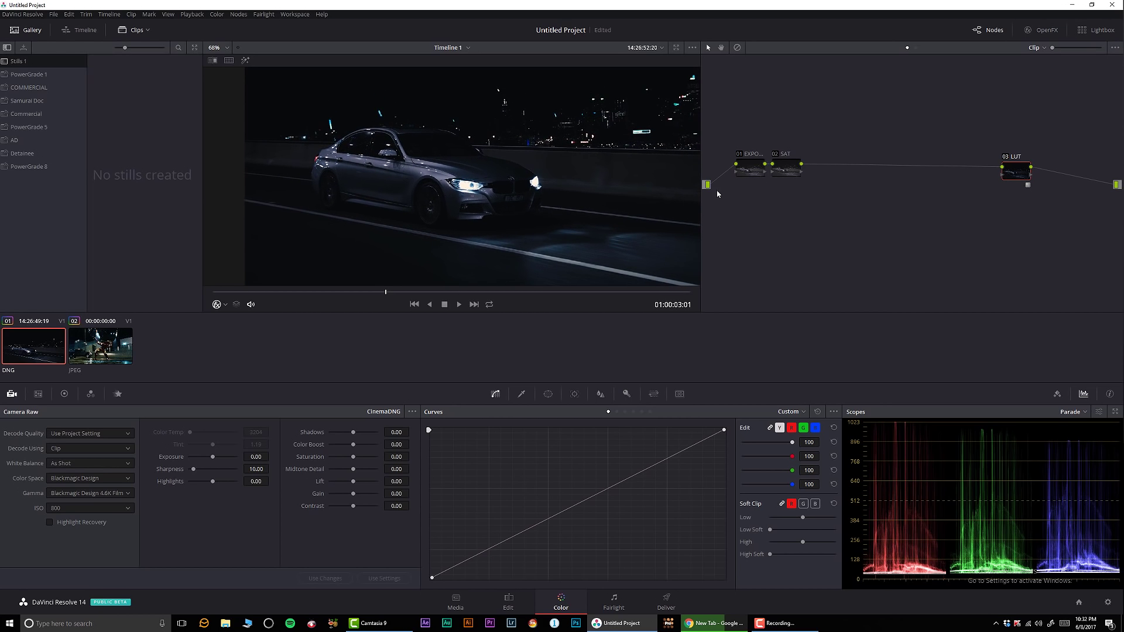
pyautogui.click(744, 175)
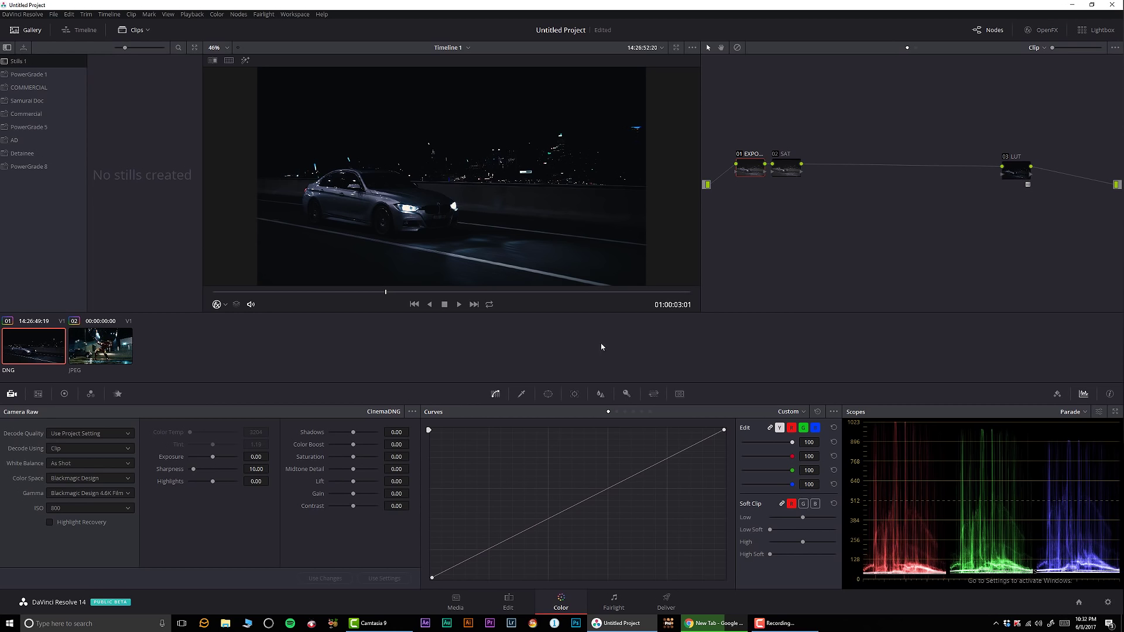
pyautogui.click(1076, 413)
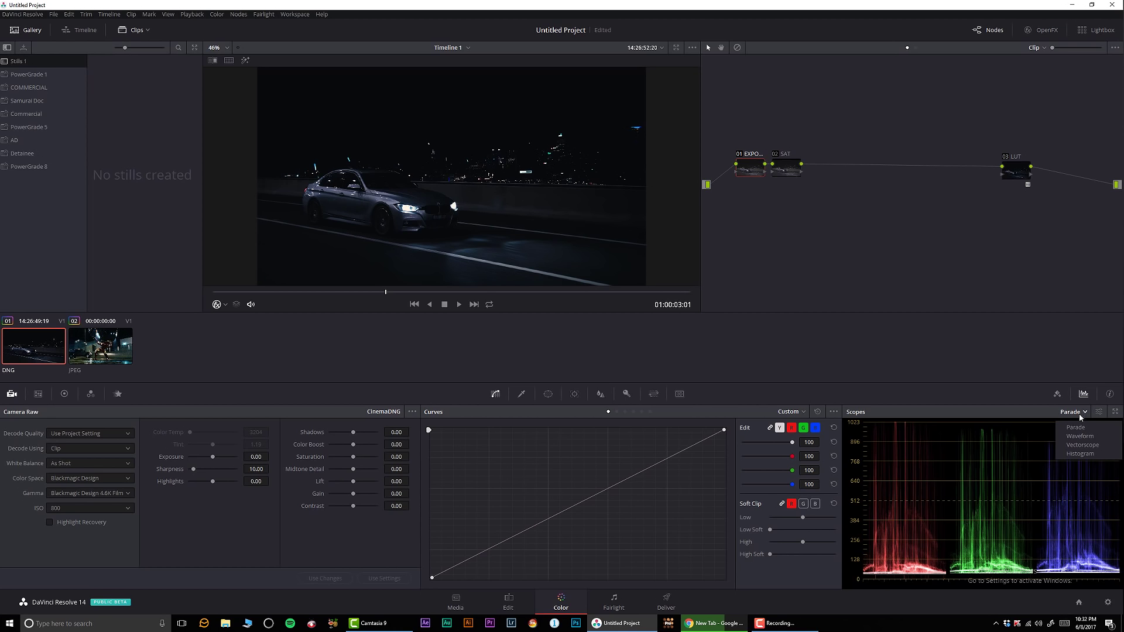
pyautogui.click(1092, 436)
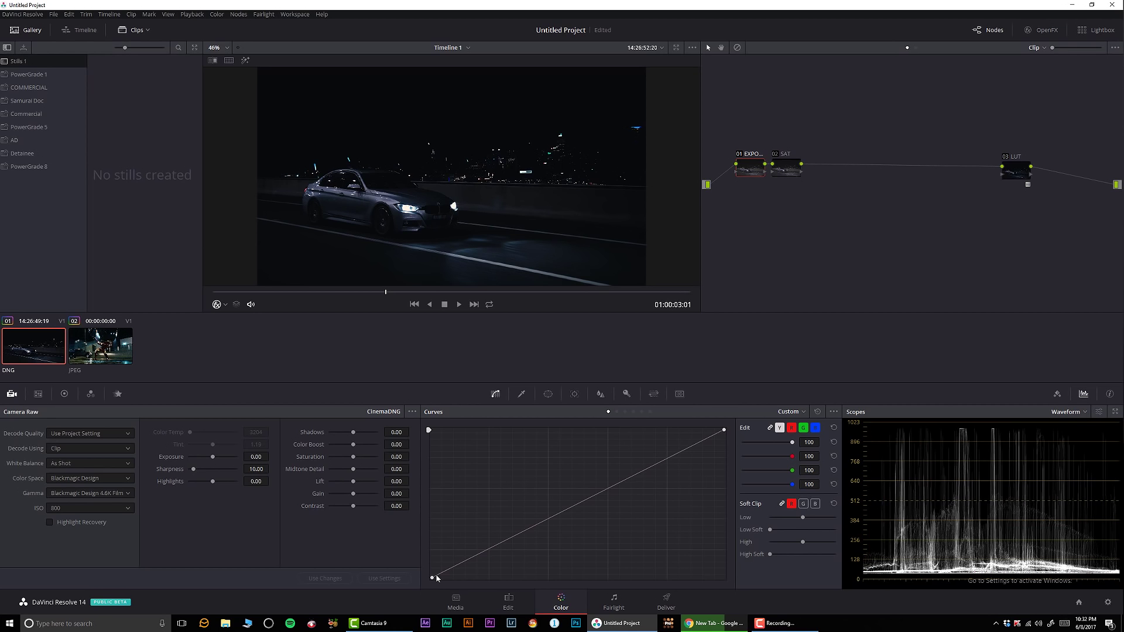
pyautogui.moveTo(431, 577); pyautogui.dragTo(404, 555)
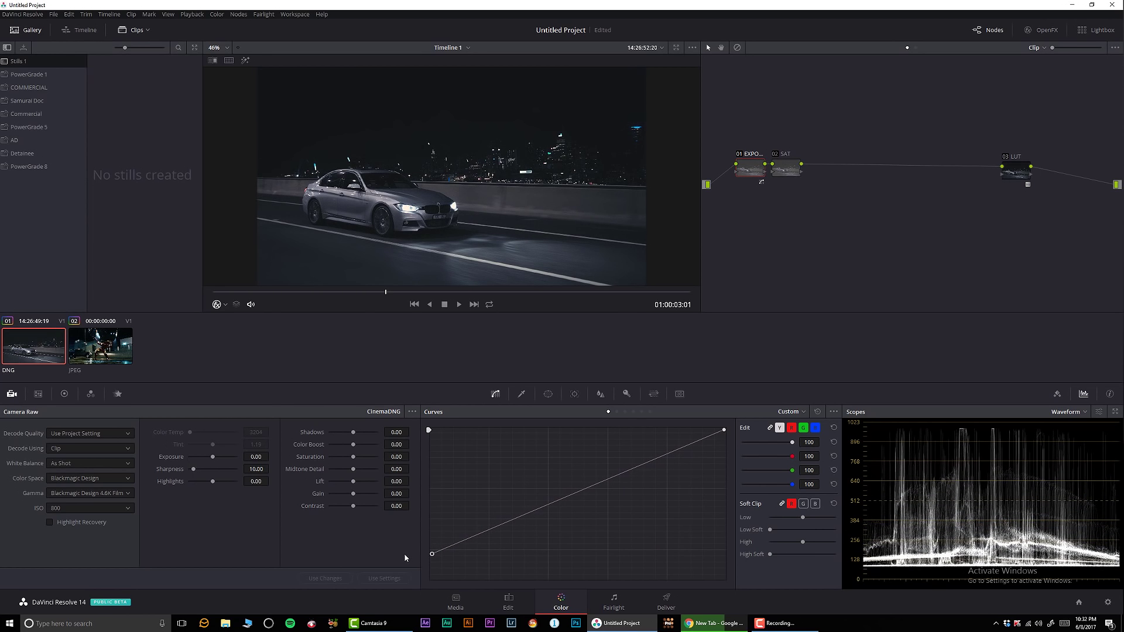
# Compare the car shot with the JPEG reference and slightly lower the black point of the EXPOSURE node's curve
pyautogui.click(109, 345)
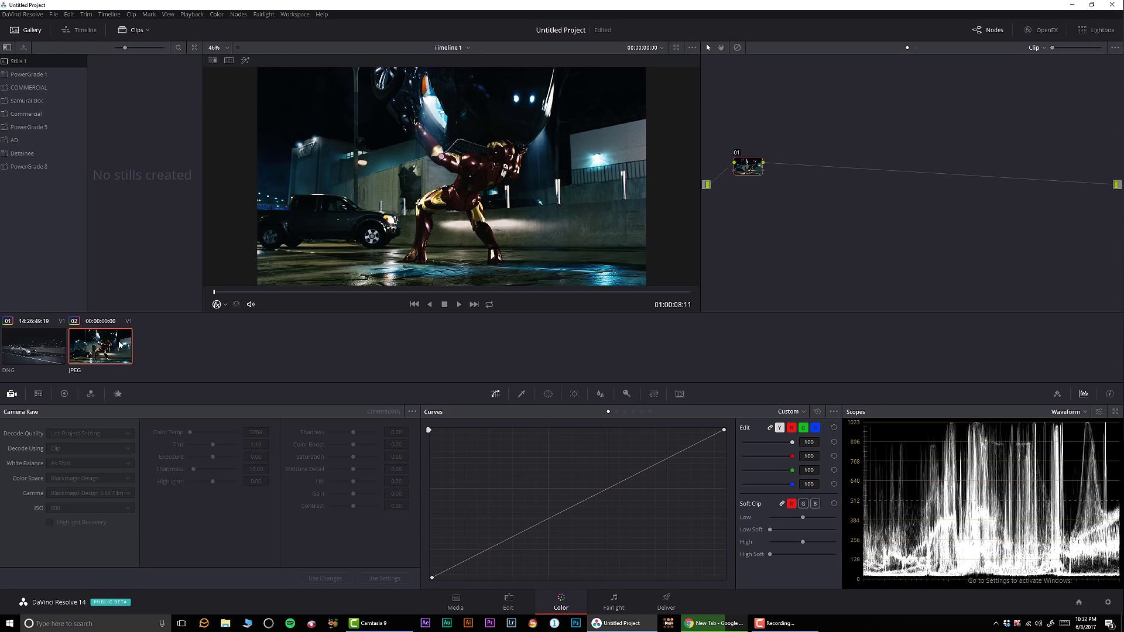
pyautogui.click(40, 353)
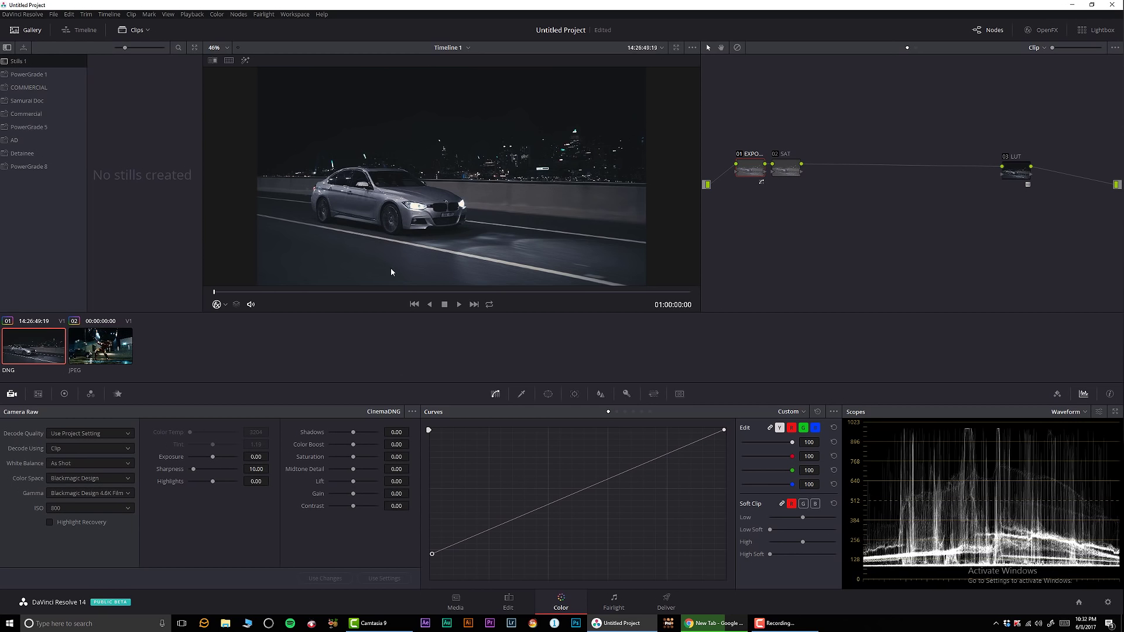
pyautogui.moveTo(1010, 167); pyautogui.dragTo(991, 169)
pyautogui.click(995, 170)
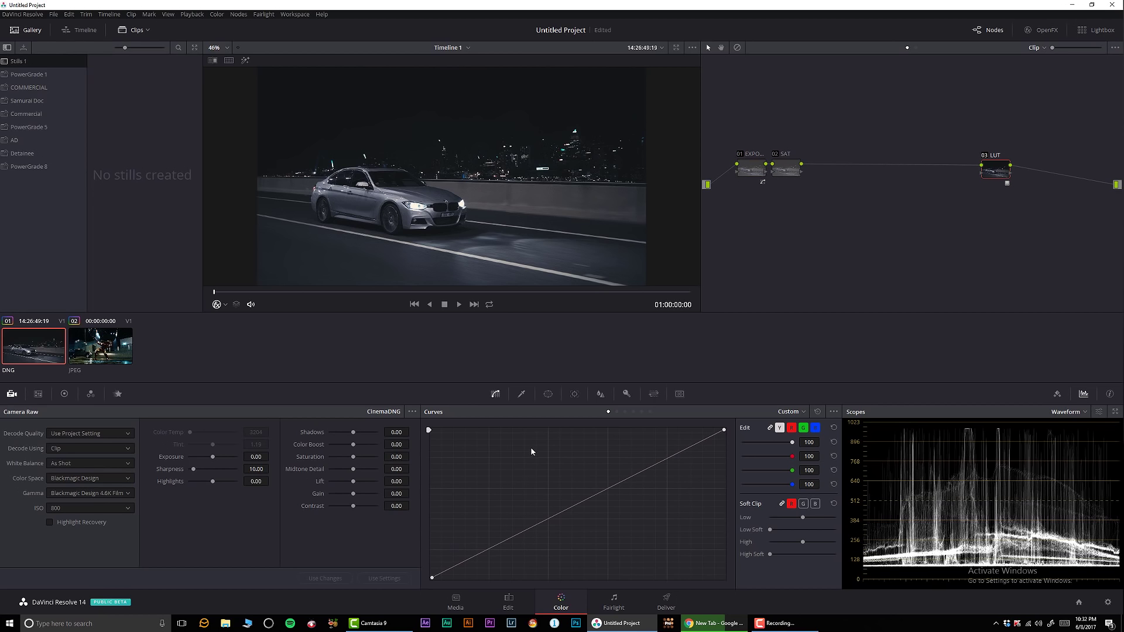
pyautogui.click(746, 170)
pyautogui.moveTo(433, 556)
pyautogui.mouseDown()
pyautogui.moveTo(433, 579)
pyautogui.moveTo(526, 591)
pyautogui.moveTo(441, 588)
pyautogui.moveTo(423, 583)
pyautogui.moveTo(427, 568)
pyautogui.mouseUp()
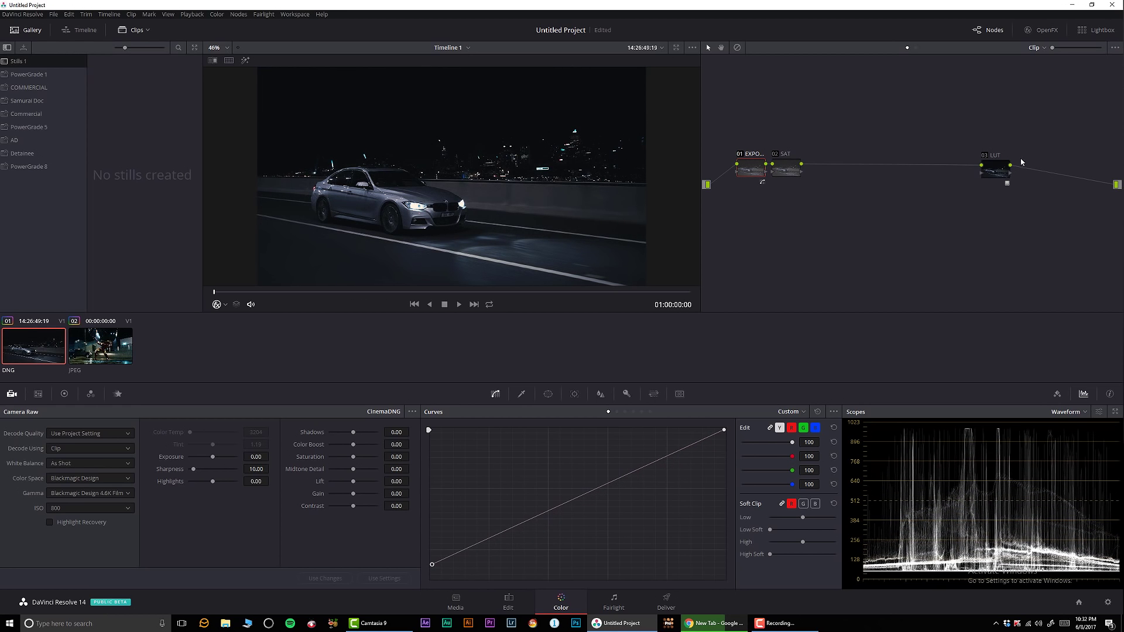
# Add a serial node labelled Blacks after the LUT node and deepen its shadows by shifting the curve's black point slightly inward
pyautogui.click(993, 170)
pyautogui.hotkey('alt', 's')
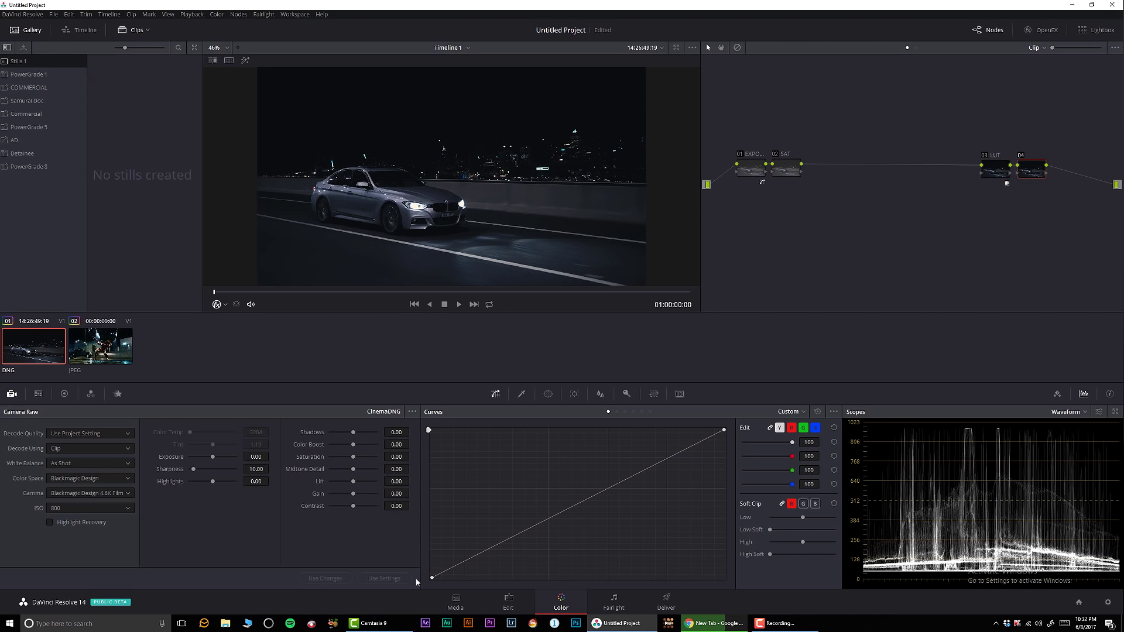
pyautogui.moveTo(432, 578); pyautogui.dragTo(441, 583)
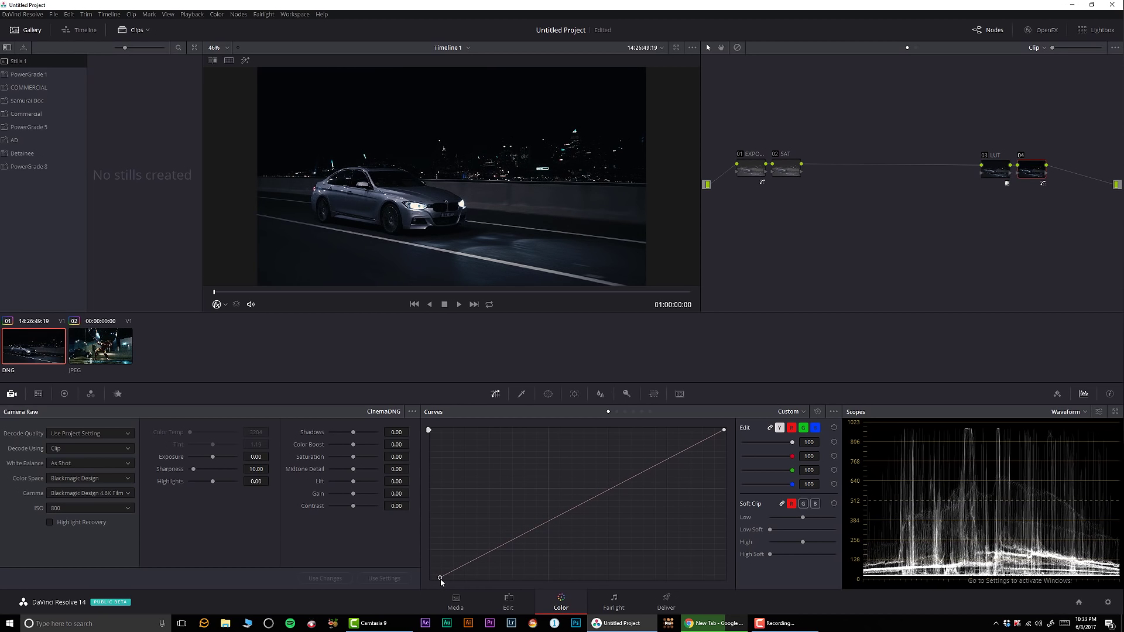
pyautogui.rightClick(1031, 165)
pyautogui.click(1069, 187)
pyautogui.write('Blacks')
# Brighten the EXPOSURE node's lower midtones by adding a slightly raised control point to its custom curve
pyautogui.click(745, 172)
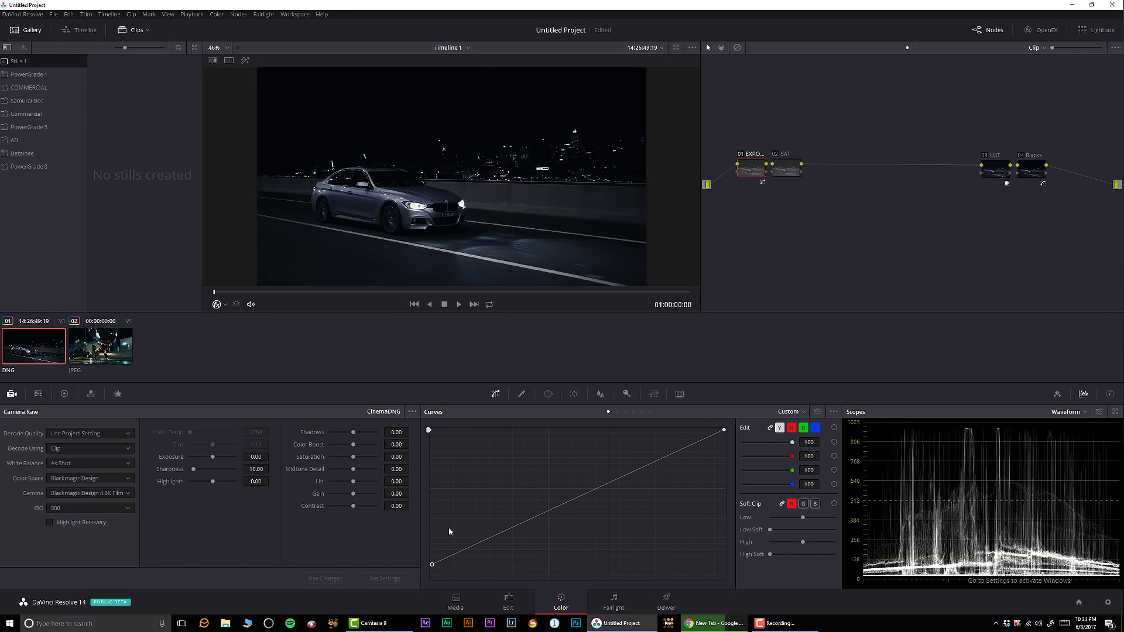
pyautogui.moveTo(482, 542); pyautogui.dragTo(483, 536)
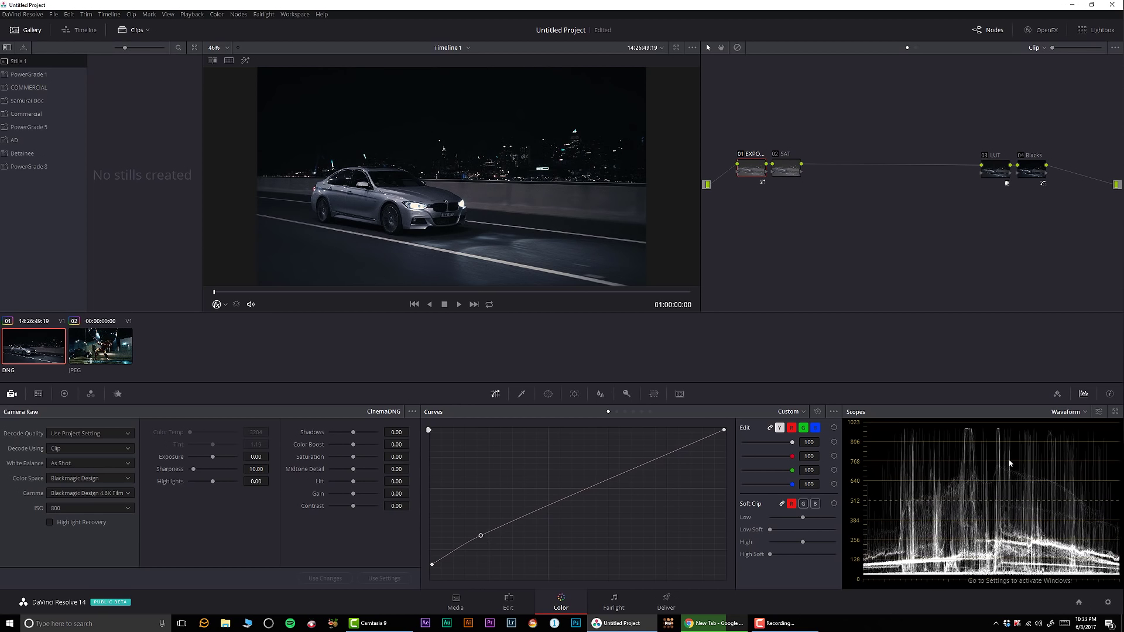
# Switch the scope to Vectorscope and compare the color spread of the JPEG reference with the car shot
pyautogui.click(1063, 417)
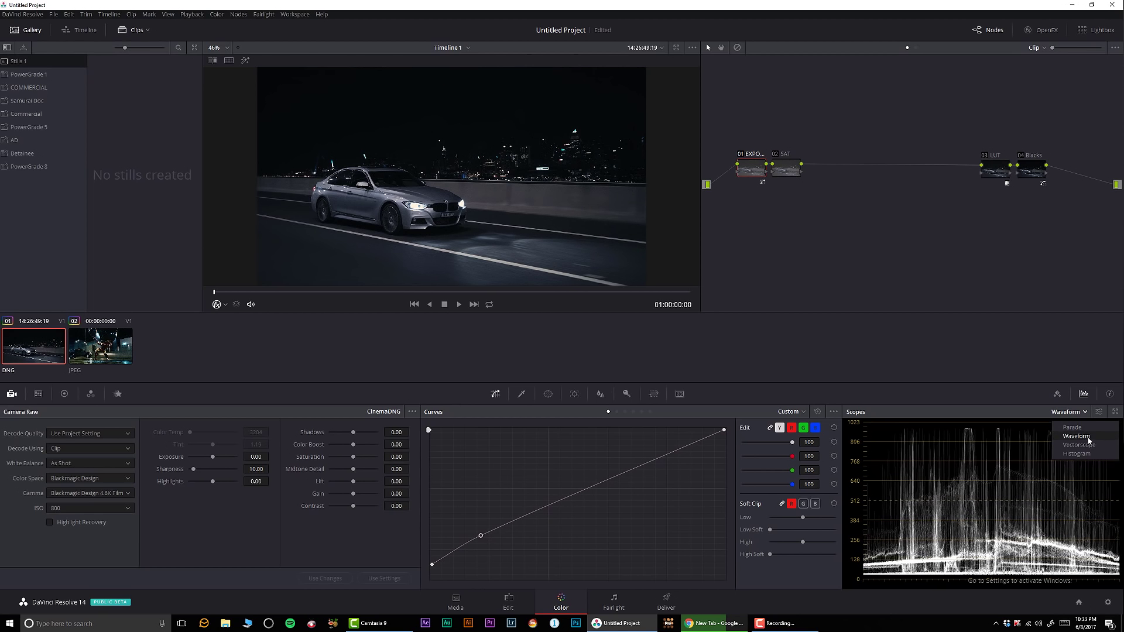
pyautogui.click(1082, 445)
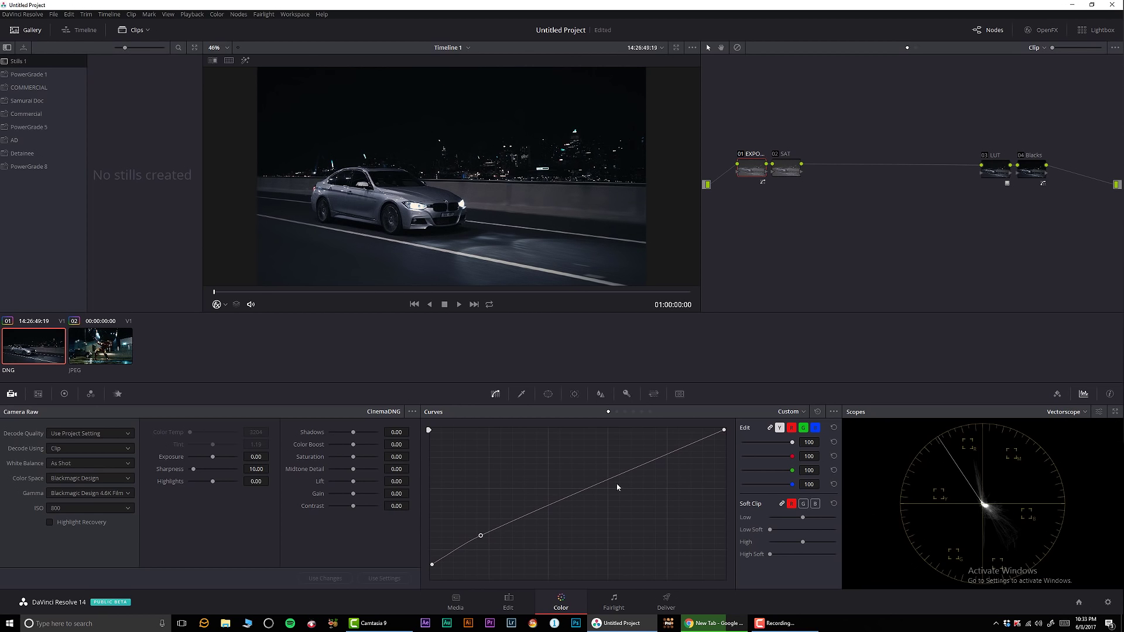
pyautogui.click(98, 341)
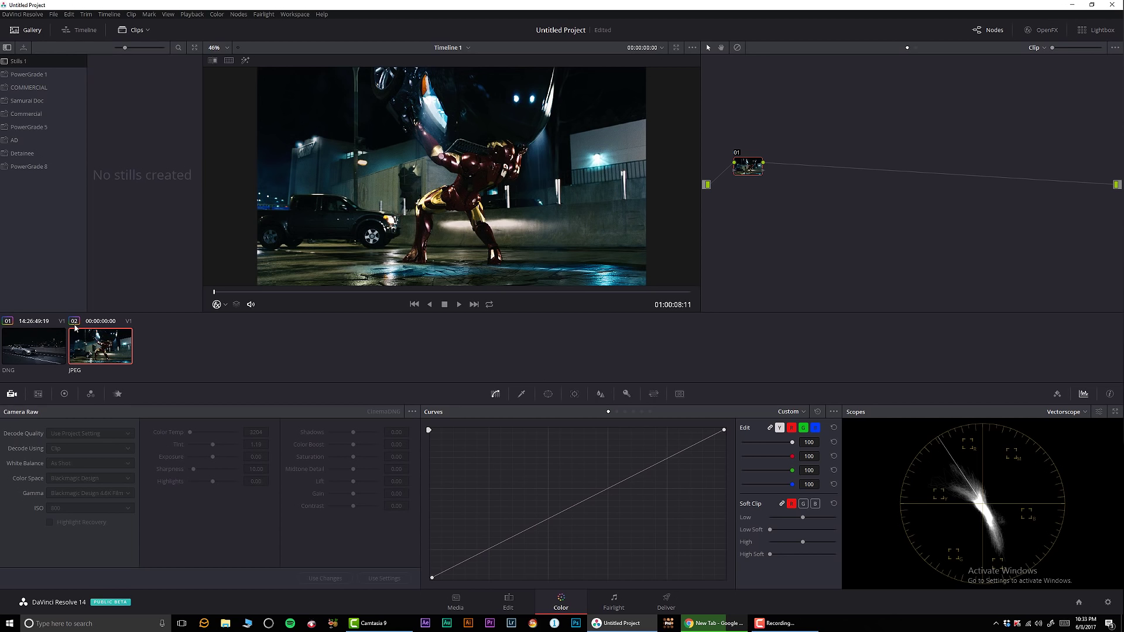
pyautogui.click(58, 338)
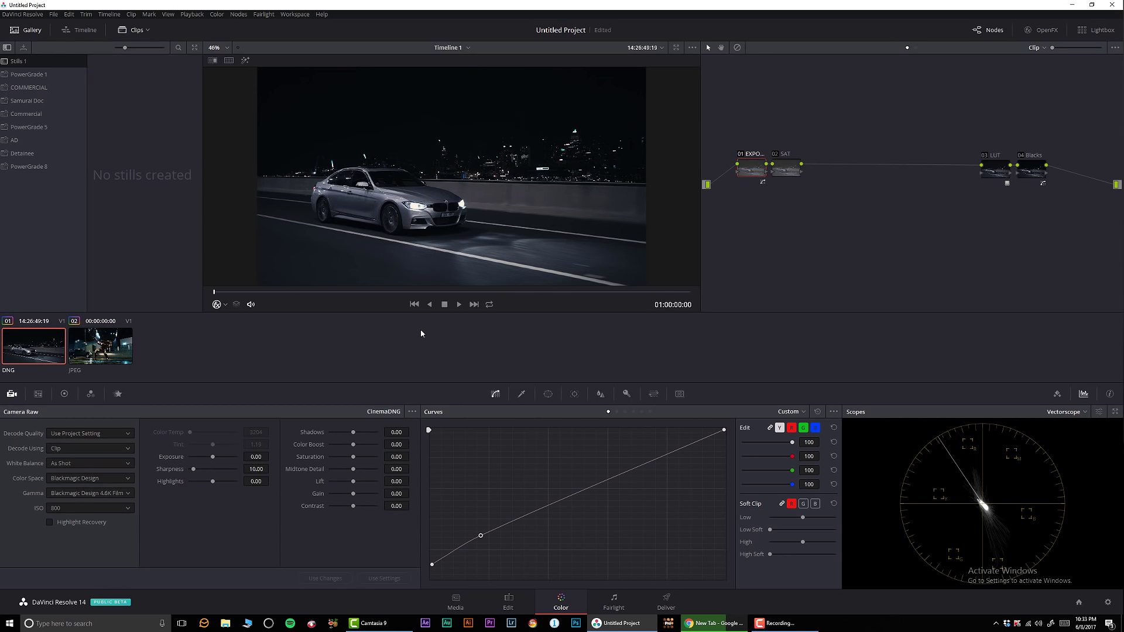
# Boost the SAT node's color in the RGB Mixer by setting red in Red Output, green in Green Output and blue in Blue Output to 2.00
pyautogui.click(781, 168)
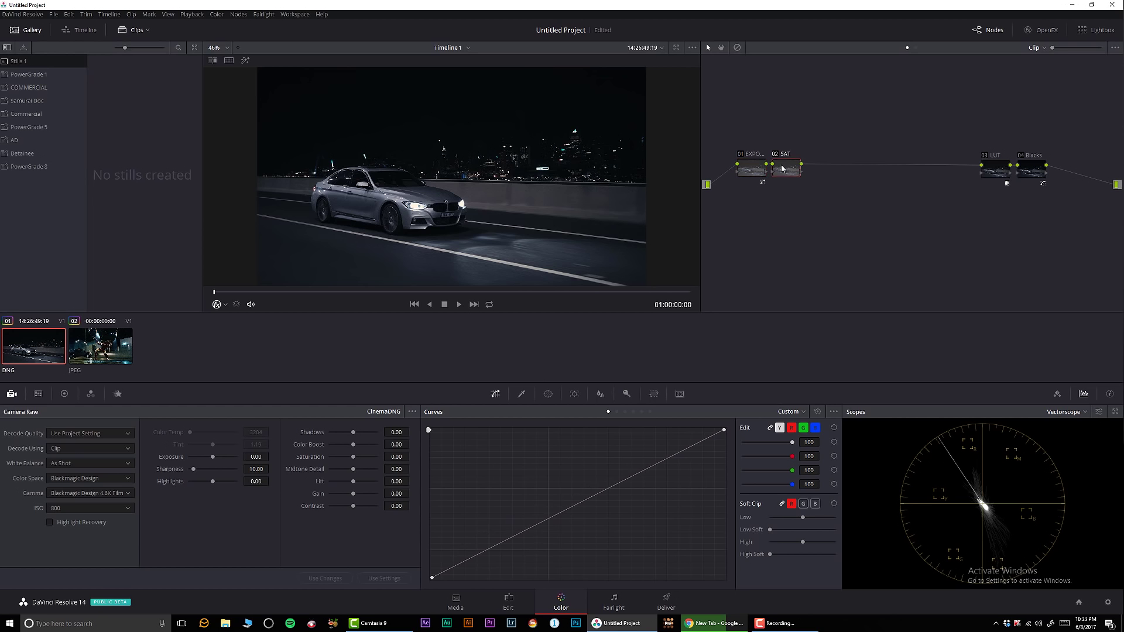
pyautogui.click(65, 394)
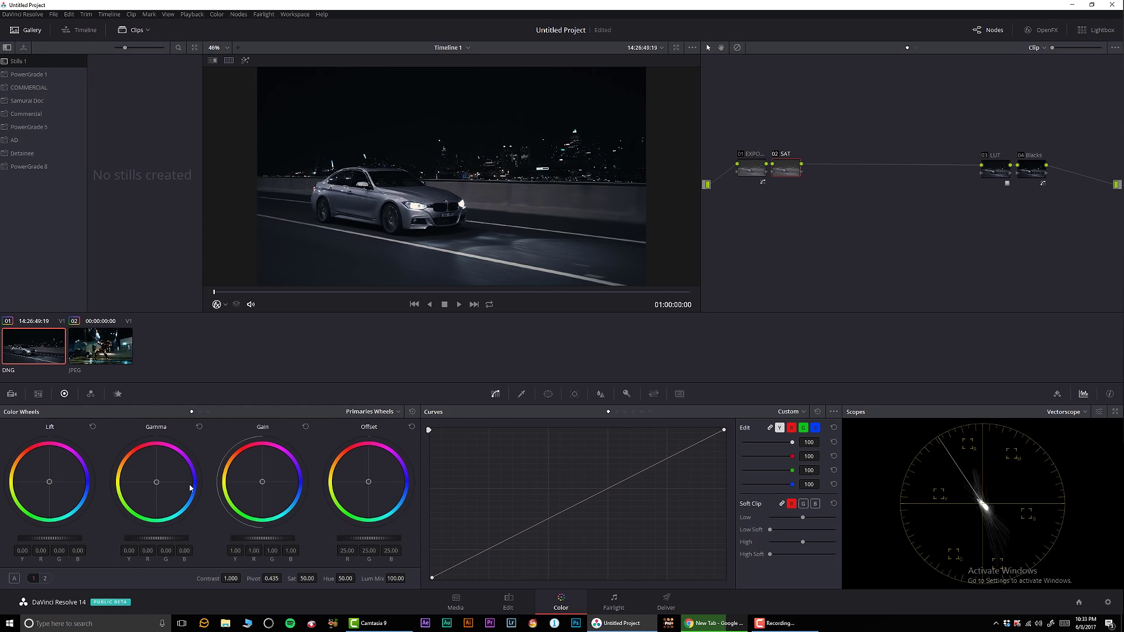
pyautogui.click(91, 394)
pyautogui.moveTo(43, 463); pyautogui.dragTo(46, 439)
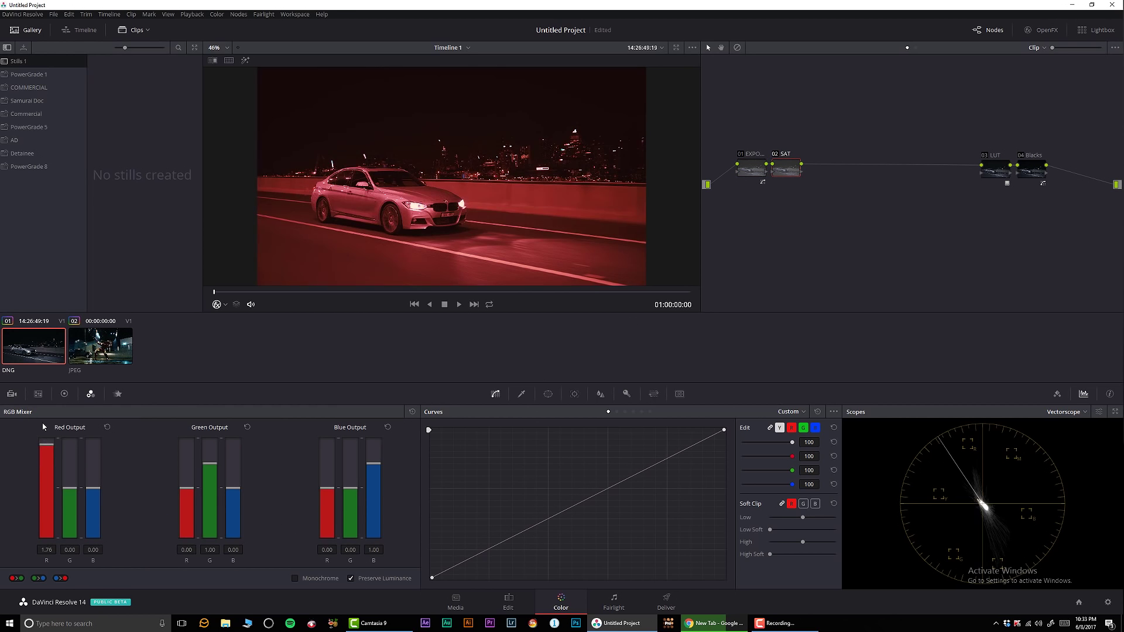
pyautogui.moveTo(209, 463); pyautogui.dragTo(210, 439)
pyautogui.moveTo(366, 458); pyautogui.dragTo(372, 439)
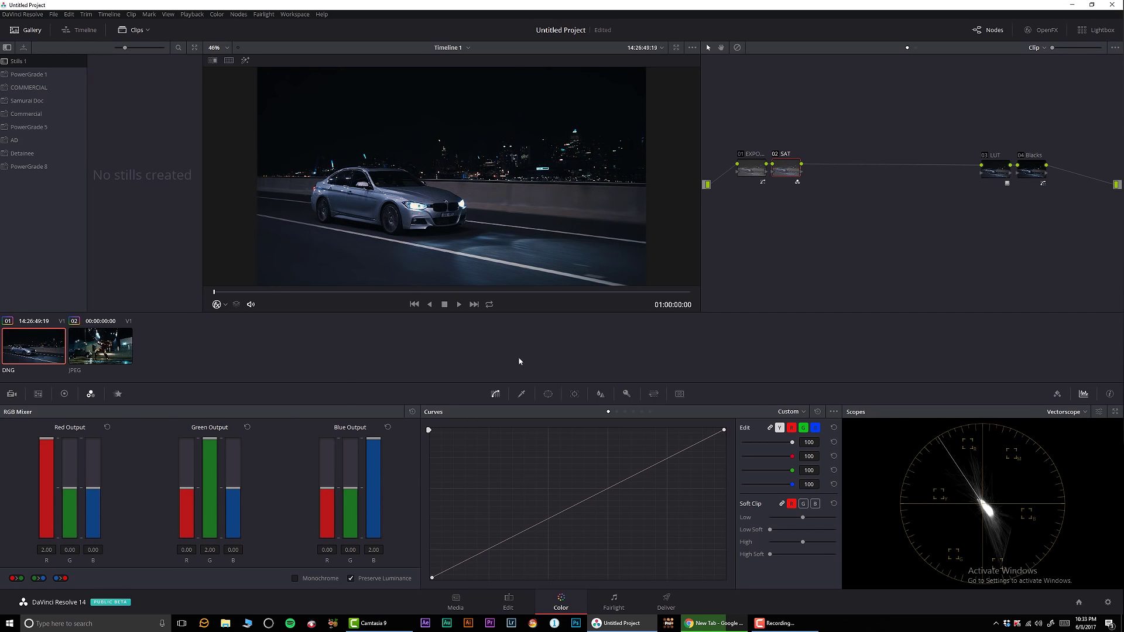
# Add a serial node after SAT with a parallel node beneath it, and spread the nodes and Parallel Mixer apart
pyautogui.moveTo(790, 172); pyautogui.dragTo(795, 172)
pyautogui.hotkey('alt', 's')
pyautogui.hotkey('alt', 'p')
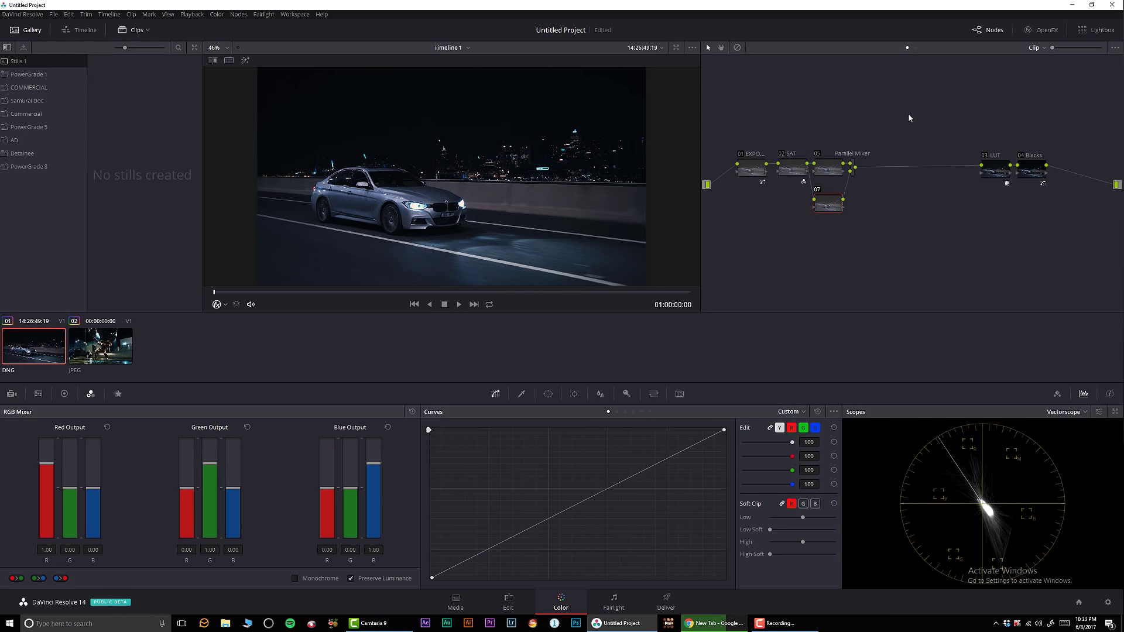
pyautogui.moveTo(852, 167)
pyautogui.mouseDown()
pyautogui.moveTo(884, 171)
pyautogui.moveTo(845, 161)
pyautogui.mouseUp()
pyautogui.moveTo(821, 212); pyautogui.dragTo(833, 213)
pyautogui.moveTo(837, 162); pyautogui.dragTo(839, 159)
# Label the upper parallel node PRE LUT
pyautogui.click(839, 159)
pyautogui.rightClick(839, 160)
pyautogui.click(872, 181)
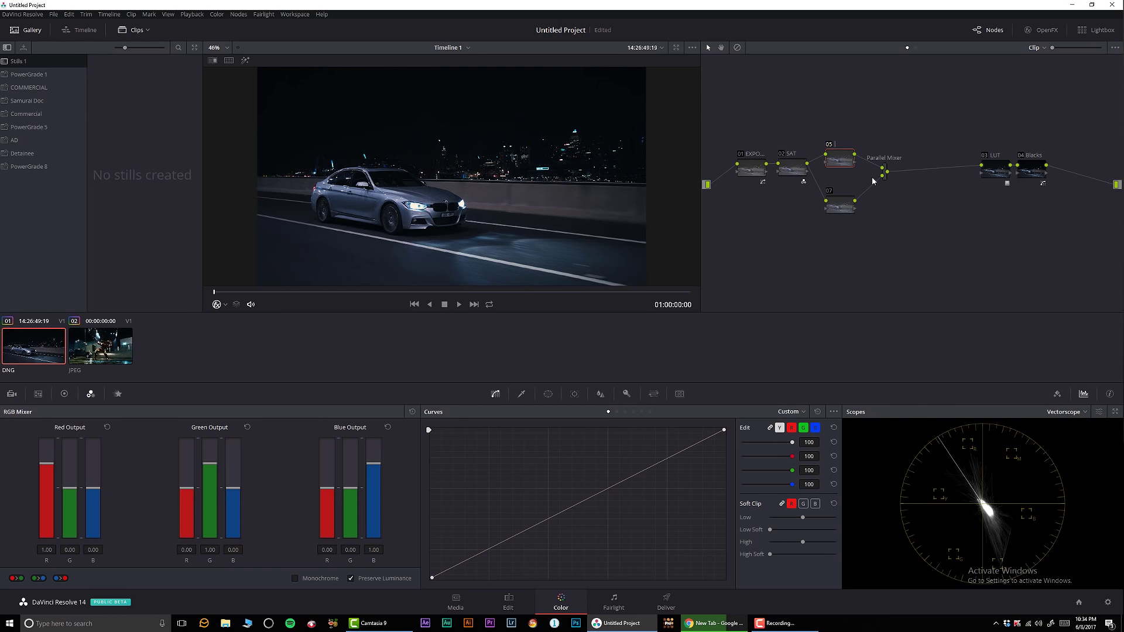
pyautogui.write('PRE LUT')
pyautogui.press('Return')
# Show the car shot and the JPEG reference side by side in an enlarged Neighbor Clips split screen
pyautogui.click(110, 349)
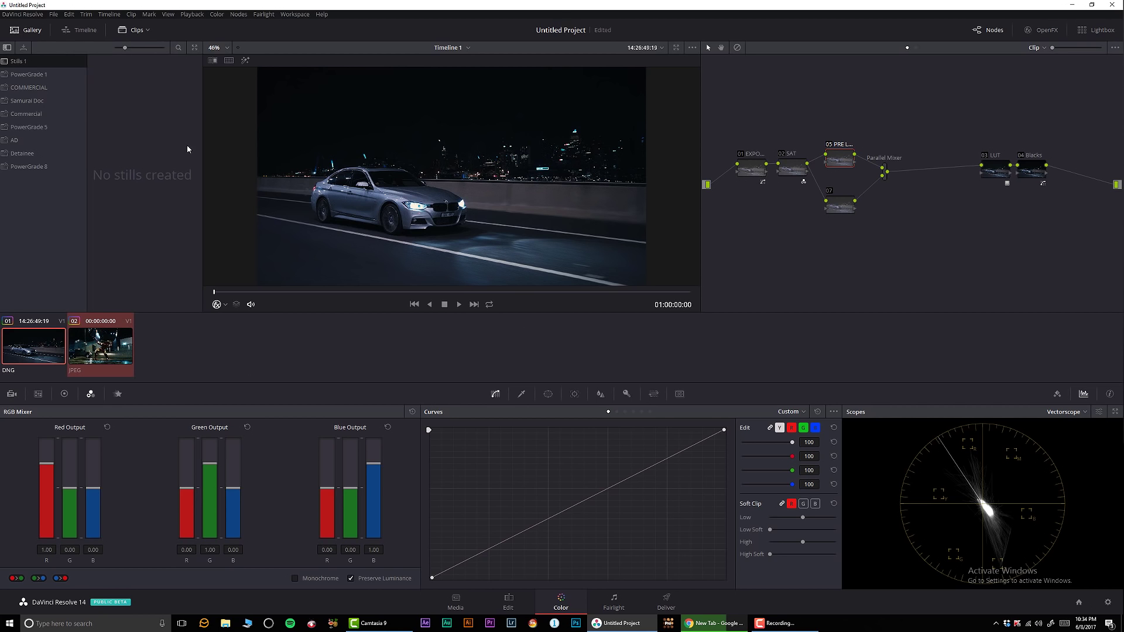
pyautogui.click(212, 61)
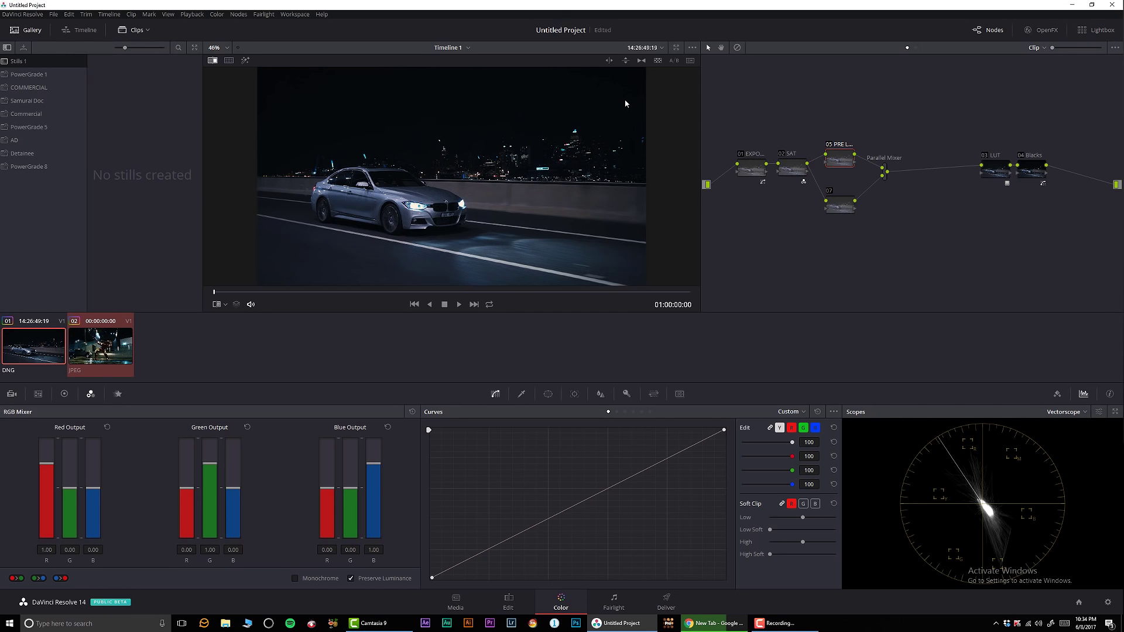
pyautogui.click(228, 61)
pyautogui.click(670, 60)
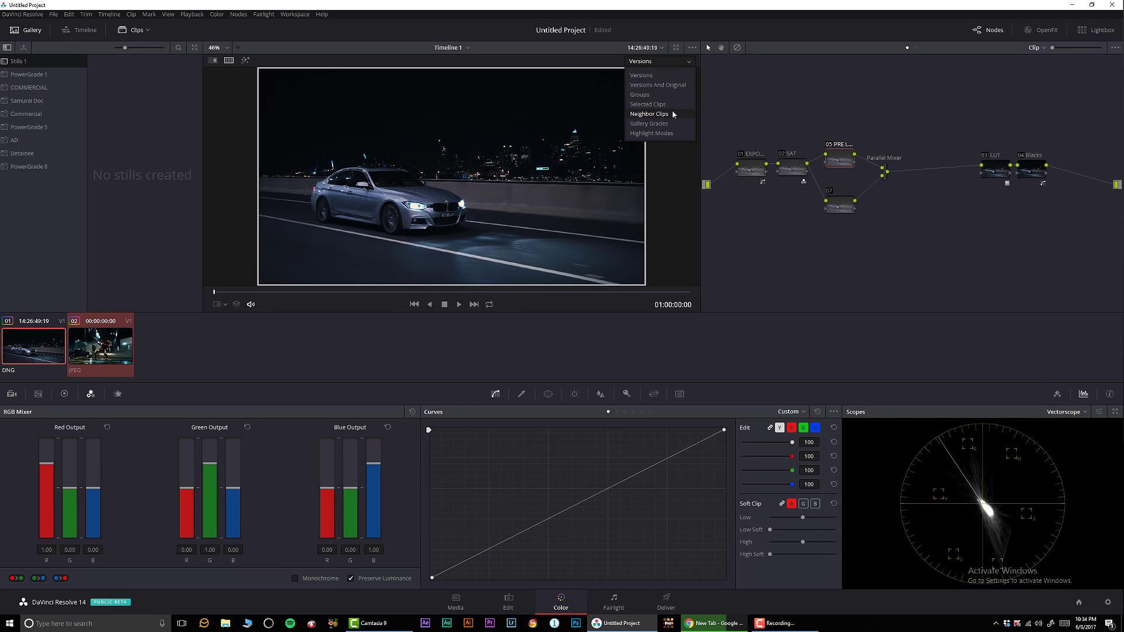
pyautogui.click(649, 114)
pyautogui.scroll(4, 491, 227)
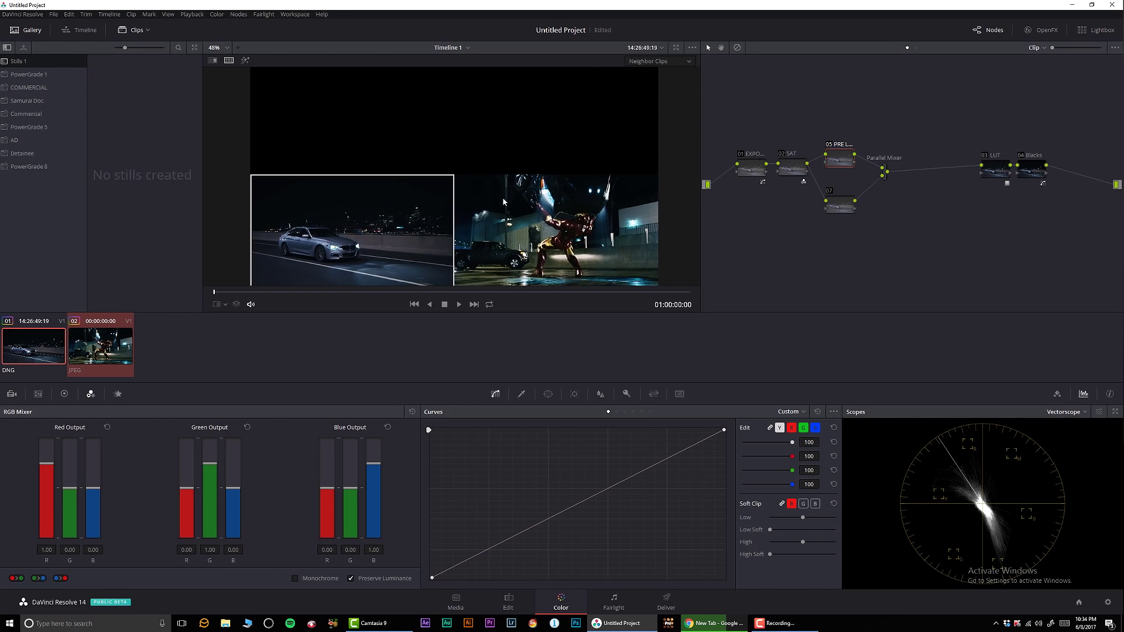
pyautogui.scroll(4, 527, 165)
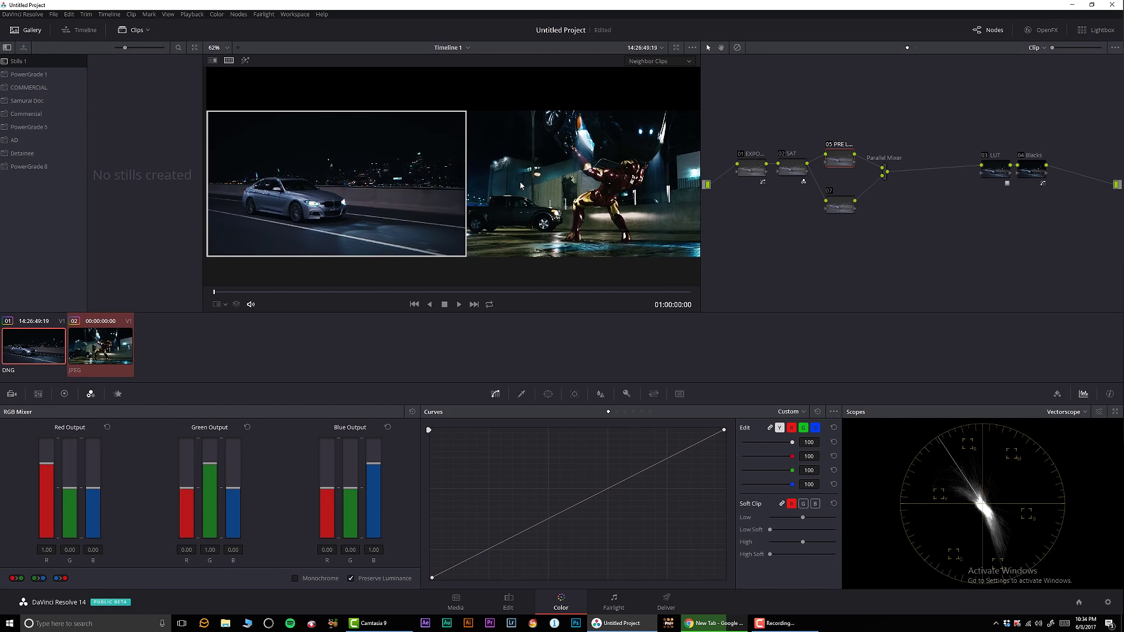
pyautogui.moveTo(525, 172); pyautogui.dragTo(544, 187)
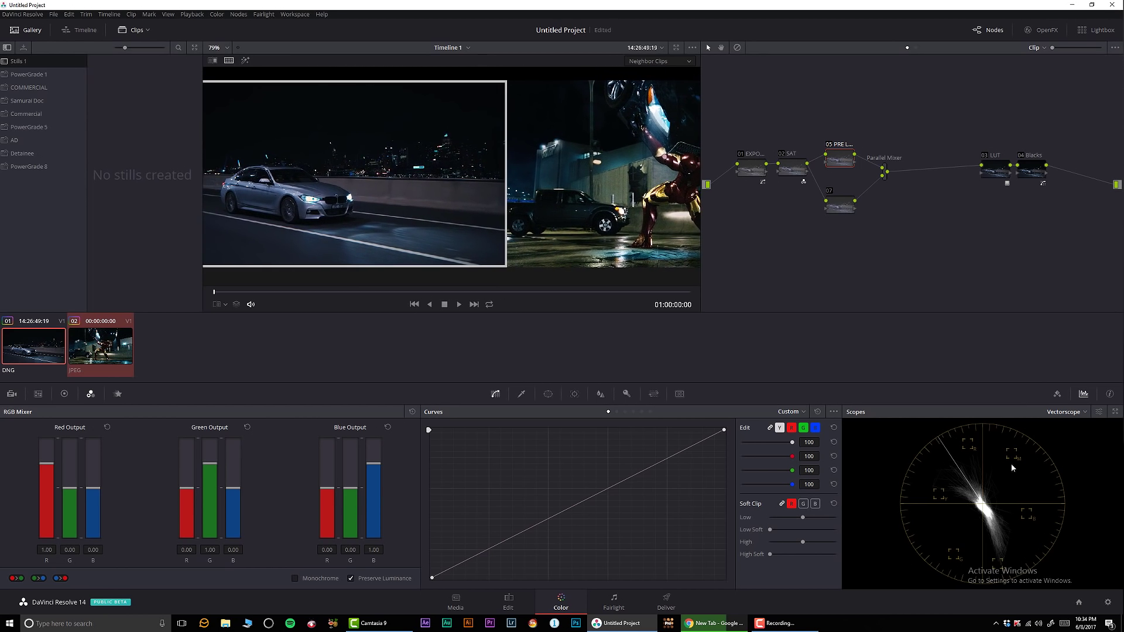
# Switch the scope to Parade and brighten the EXPOSURE node by raising an upper midtone point and the lower midtone point of its curve
pyautogui.click(1061, 412)
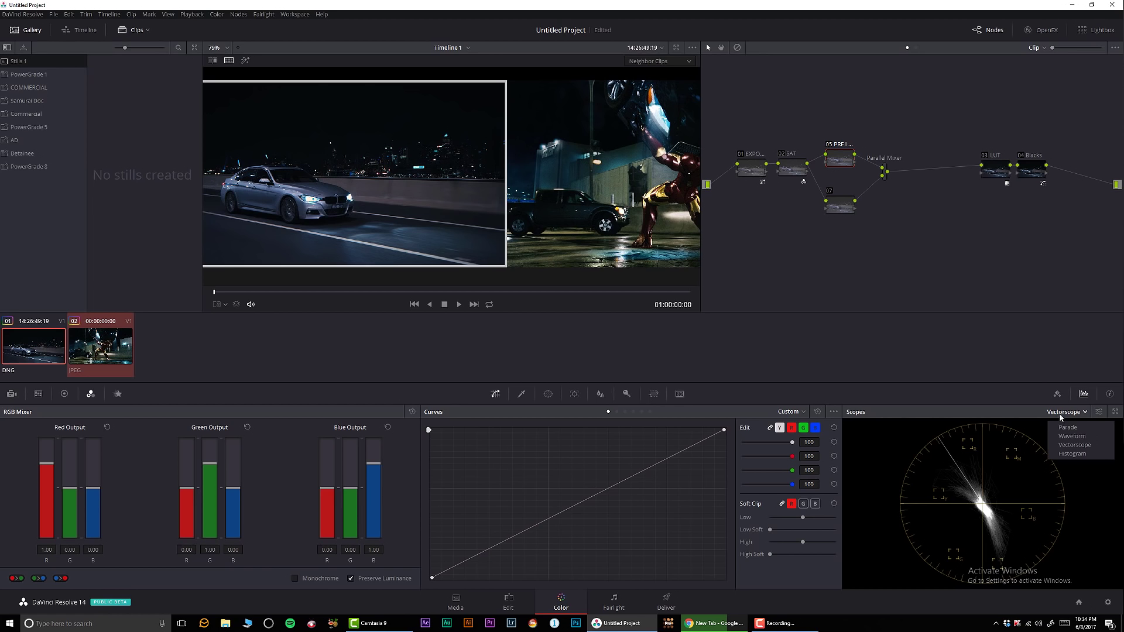
pyautogui.click(1084, 433)
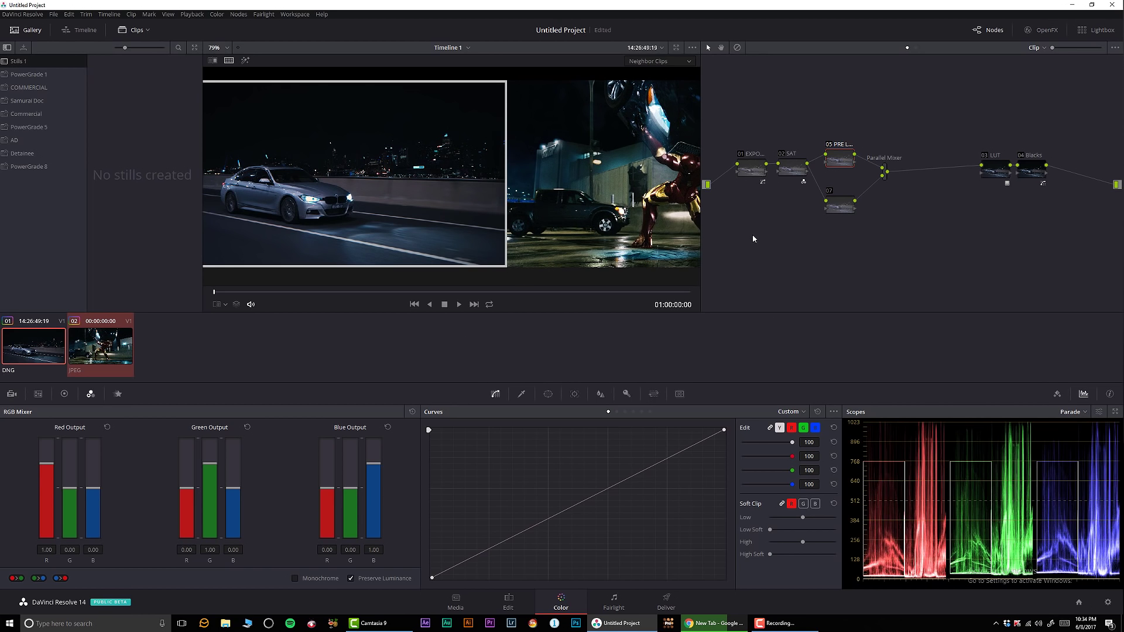
pyautogui.click(756, 169)
pyautogui.moveTo(609, 480)
pyautogui.mouseDown()
pyautogui.moveTo(594, 469)
pyautogui.moveTo(579, 478)
pyautogui.moveTo(602, 470)
pyautogui.mouseUp()
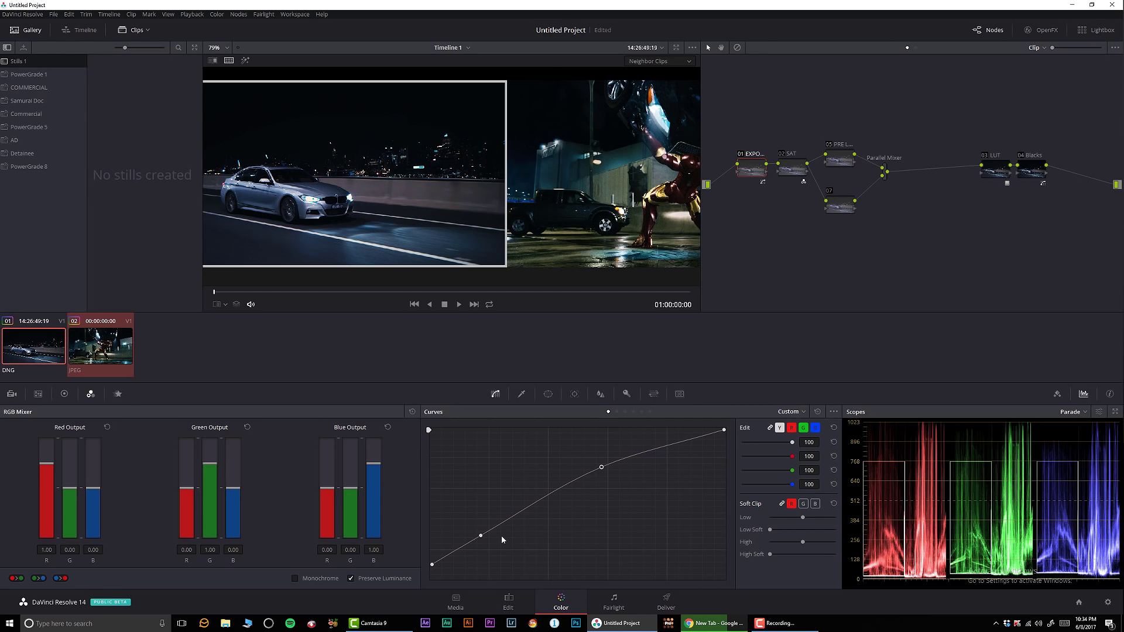
pyautogui.moveTo(481, 535); pyautogui.dragTo(485, 529)
# Deepen the Blacks node by shifting its curve's black point slightly further inward, and switch the scope to Waveform
pyautogui.click(1034, 170)
pyautogui.moveTo(441, 579); pyautogui.dragTo(444, 577)
pyautogui.click(1074, 412)
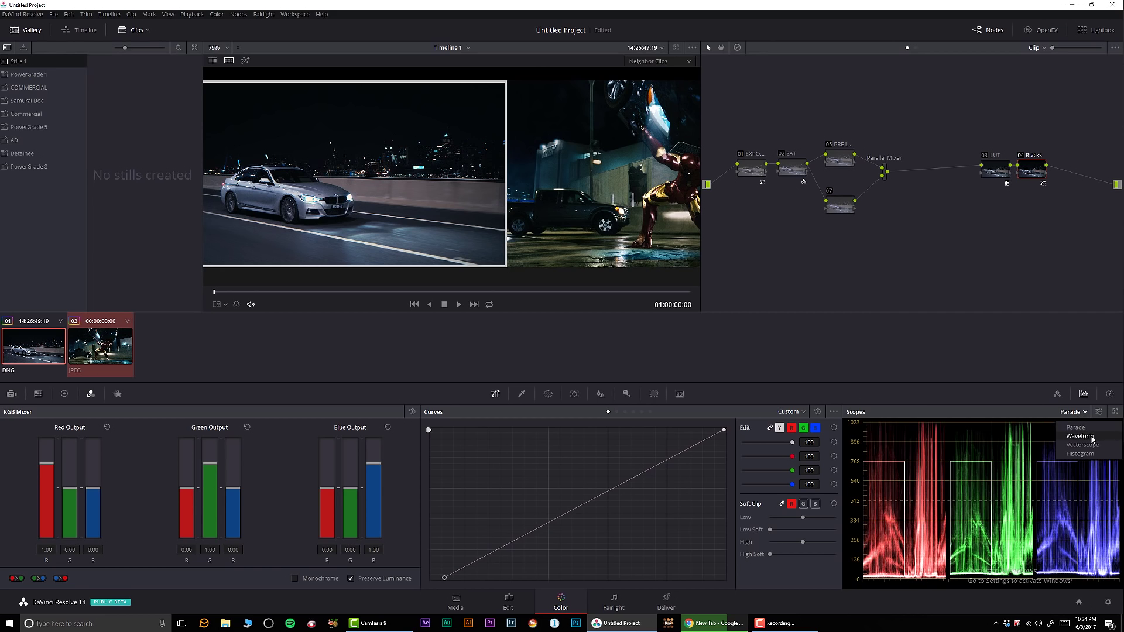
pyautogui.click(1080, 436)
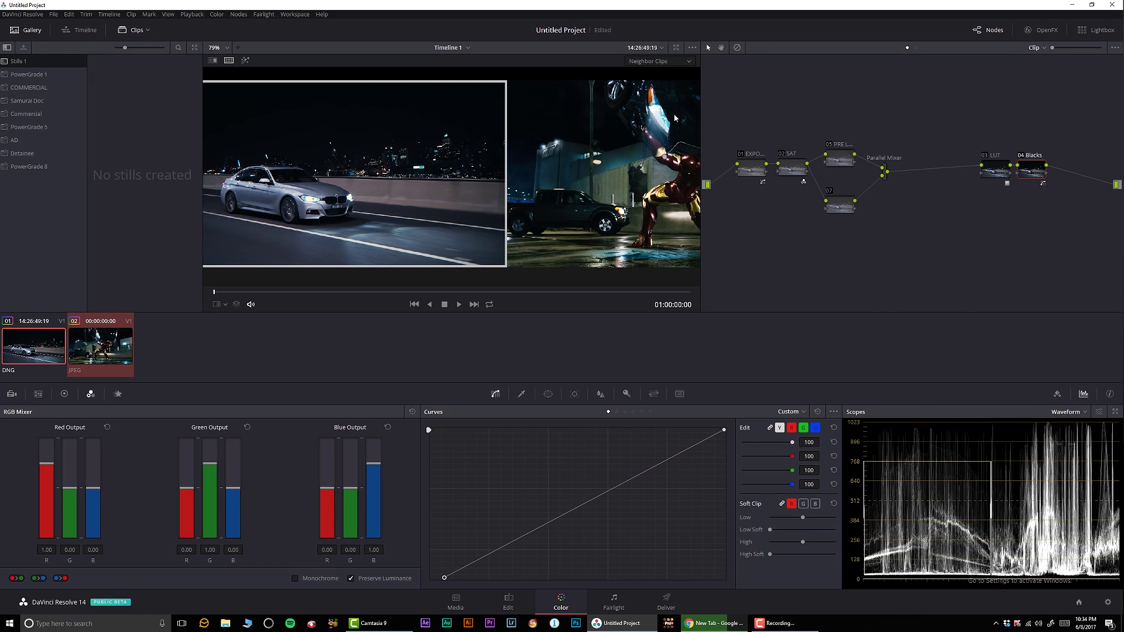
# Turn off the split screen, fit the car shot to the viewer and compare it with and without the grade
pyautogui.click(229, 60)
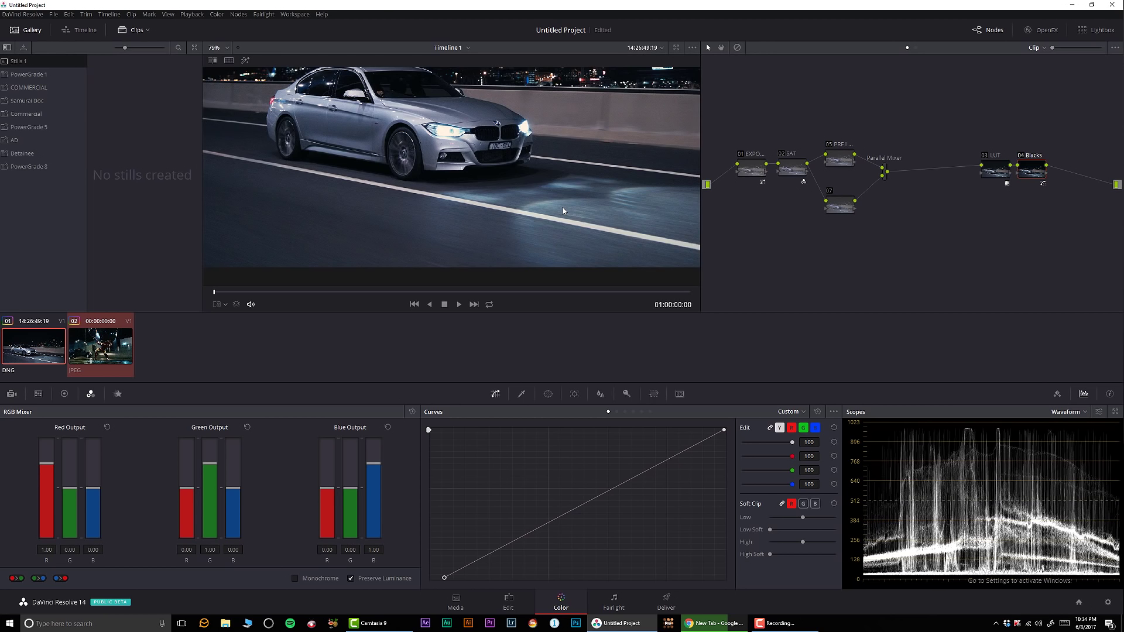
pyautogui.hotkey('shift', 'z')
pyautogui.hotkey('alt', 'd')
pyautogui.hotkey('alt', 'd')
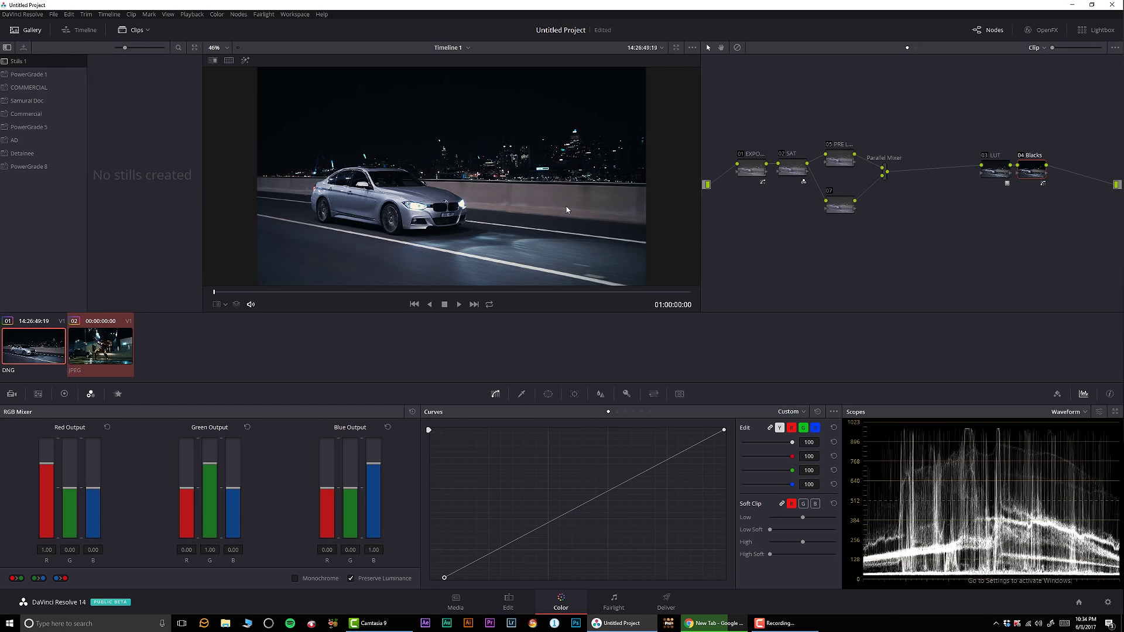
pyautogui.hotkey('alt', 'd')
pyautogui.hotkey('alt', 'd')
# Inspect the image noise up close and add a serial node labelled NR after the Blacks node
pyautogui.scroll(4, 318, 195)
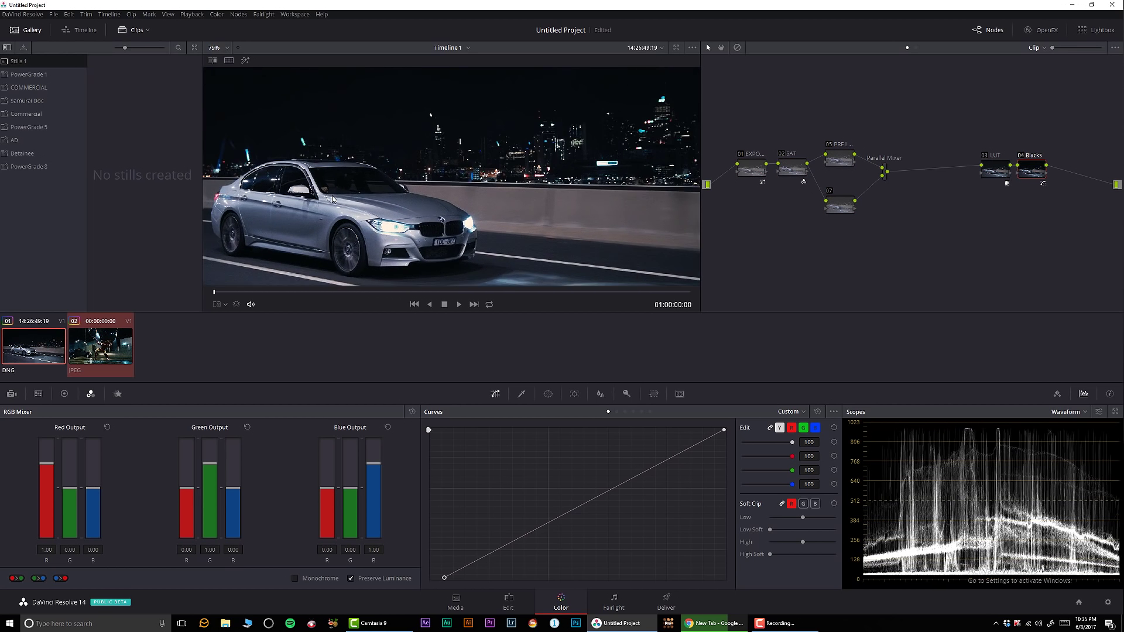
pyautogui.scroll(5, 483, 223)
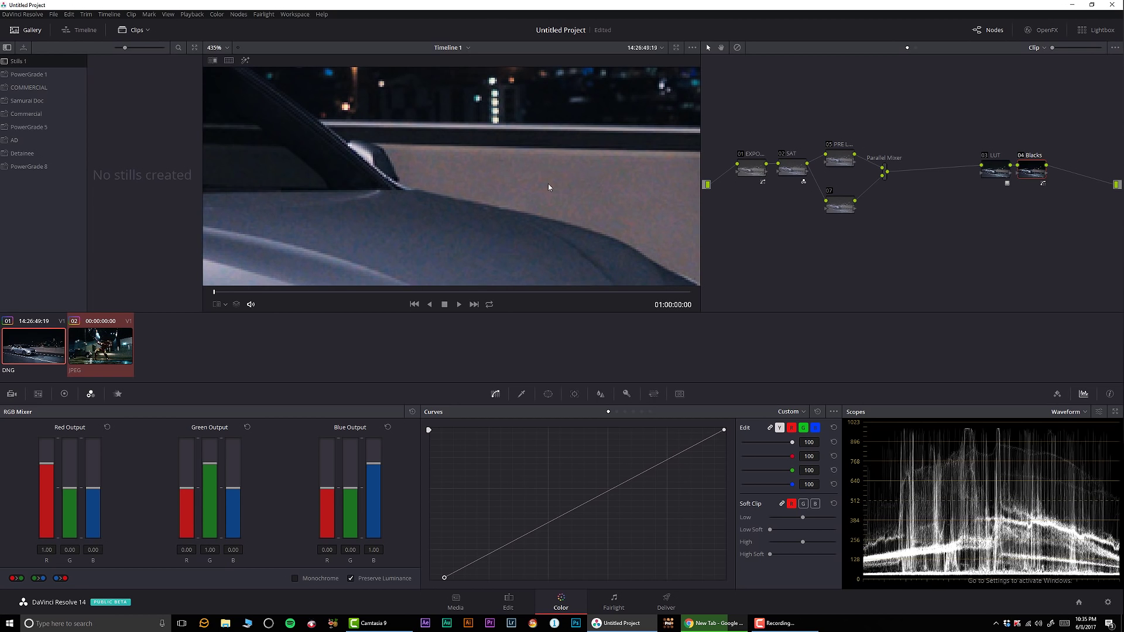
pyautogui.moveTo(241, 293)
pyautogui.mouseDown()
pyautogui.moveTo(221, 293)
pyautogui.moveTo(232, 292)
pyautogui.mouseUp()
pyautogui.moveTo(748, 169); pyautogui.dragTo(748, 169)
pyautogui.click(1039, 176)
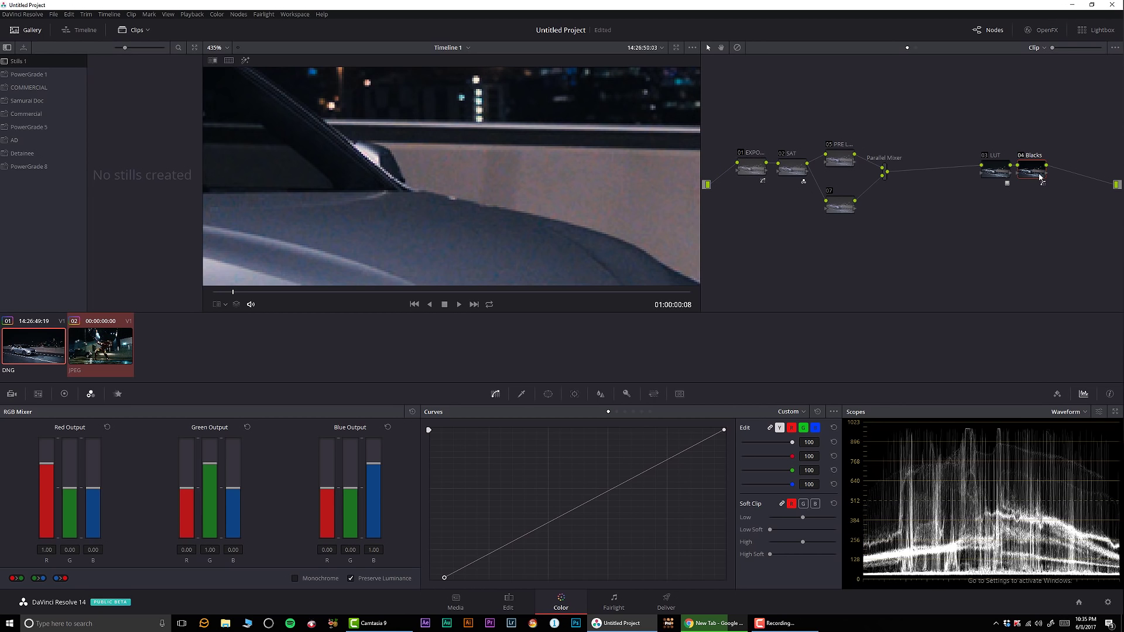
pyautogui.rightClick(1052, 173)
pyautogui.click(1092, 189)
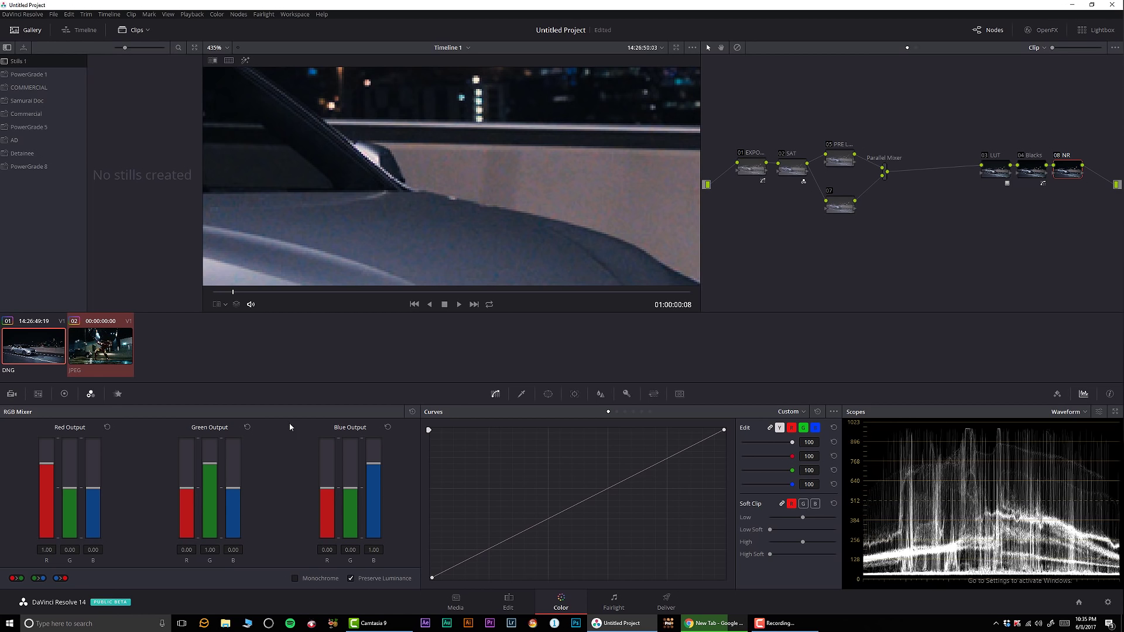
# Set only the chroma threshold of the NR node's spatial noise reduction to 13.4
pyautogui.click(117, 393)
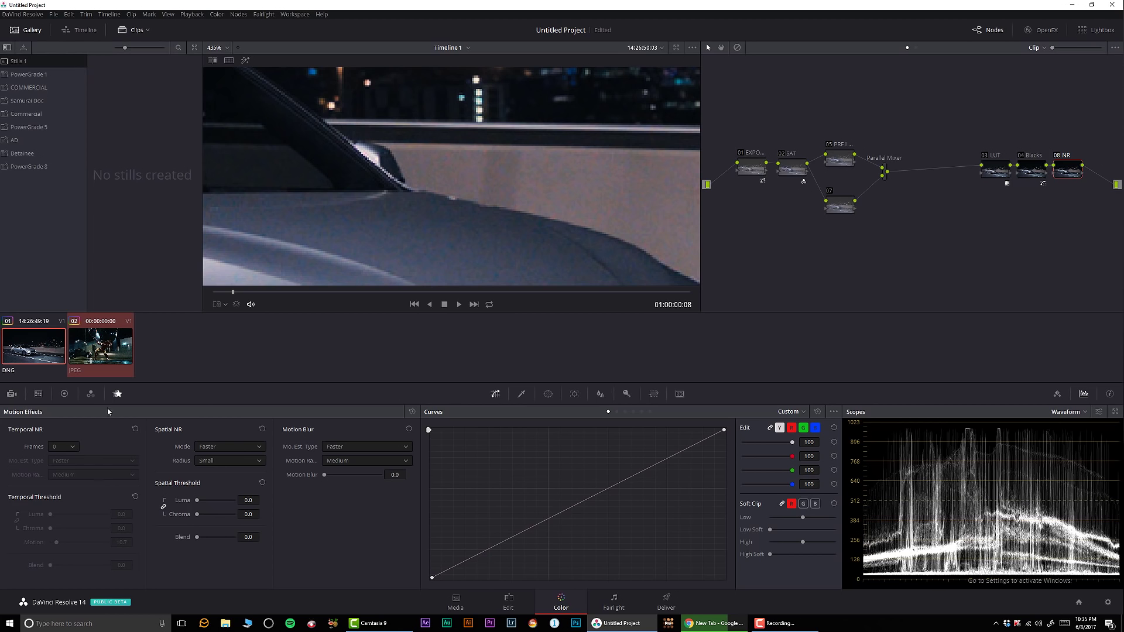
pyautogui.click(63, 448)
pyautogui.click(107, 449)
pyautogui.click(244, 515)
pyautogui.write('10')
pyautogui.press('Return')
pyautogui.moveTo(249, 516); pyautogui.dragTo(262, 514)
# Examine the noise reduction up close on the wall at several frames, and fit the shot back to the viewer
pyautogui.scroll(4, 571, 171)
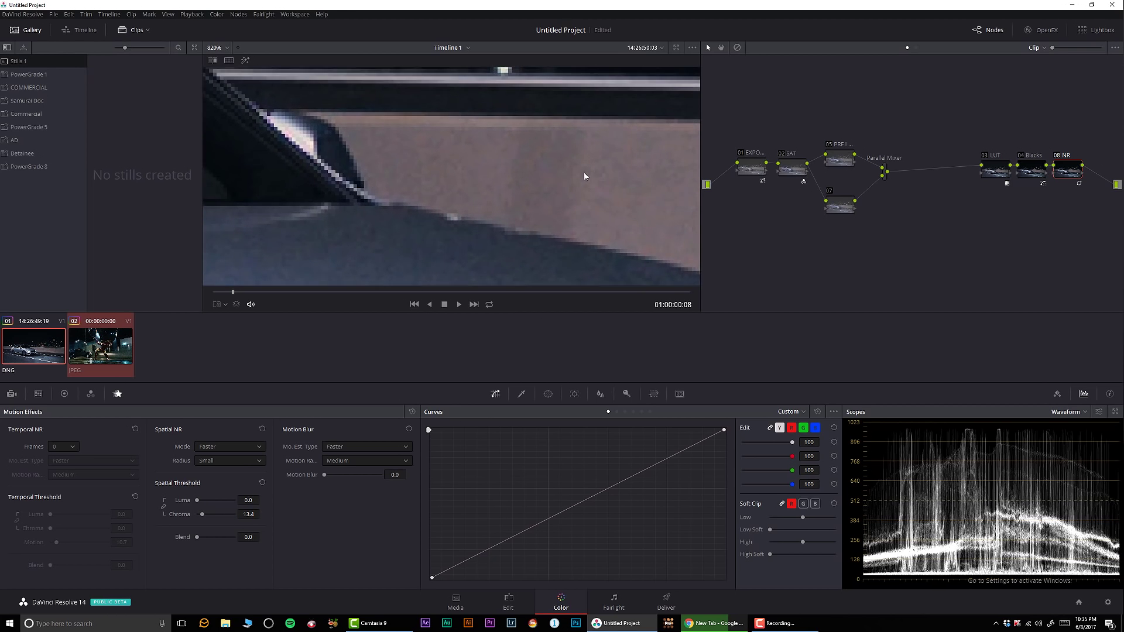
pyautogui.moveTo(522, 185); pyautogui.dragTo(558, 194)
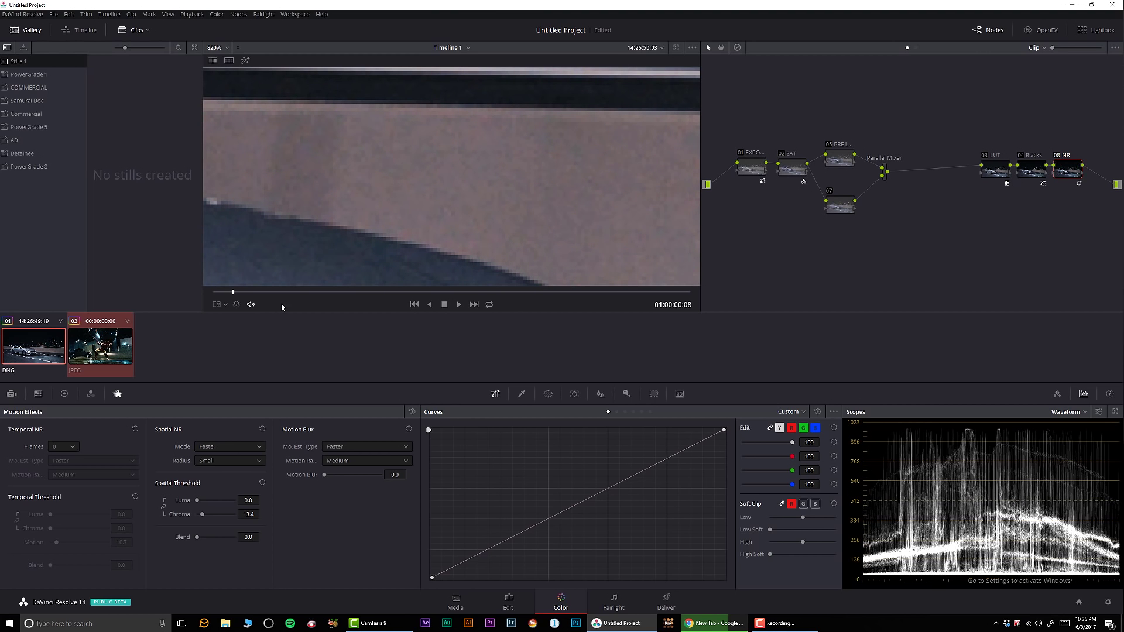
pyautogui.moveTo(263, 292); pyautogui.dragTo(255, 292)
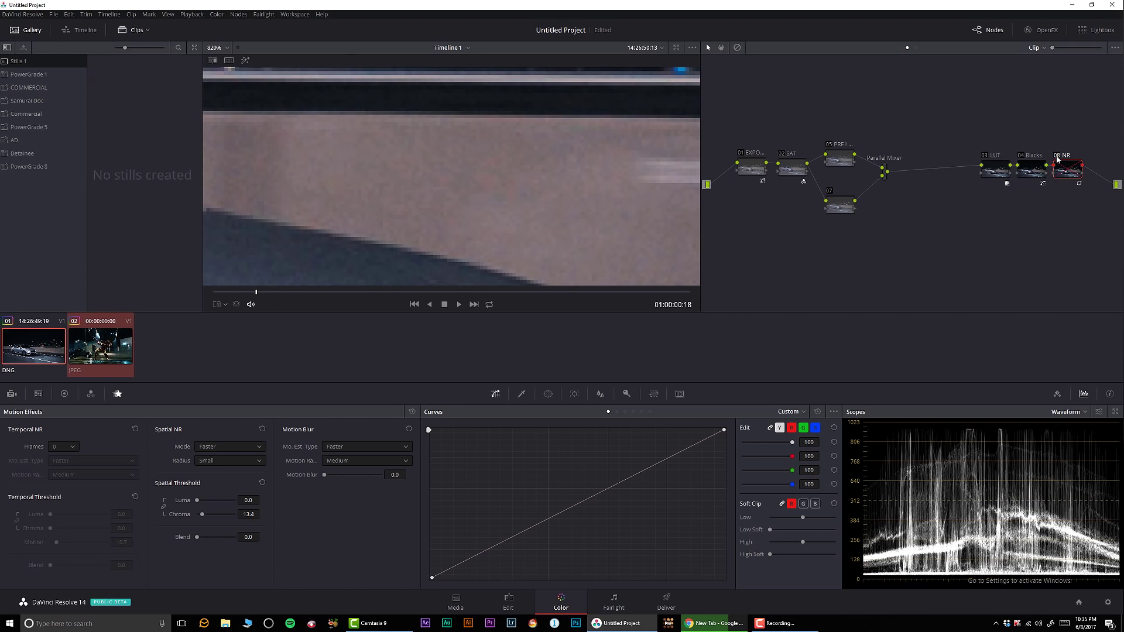
pyautogui.moveTo(251, 296); pyautogui.dragTo(287, 292)
pyautogui.hotkey('shift', 'z')
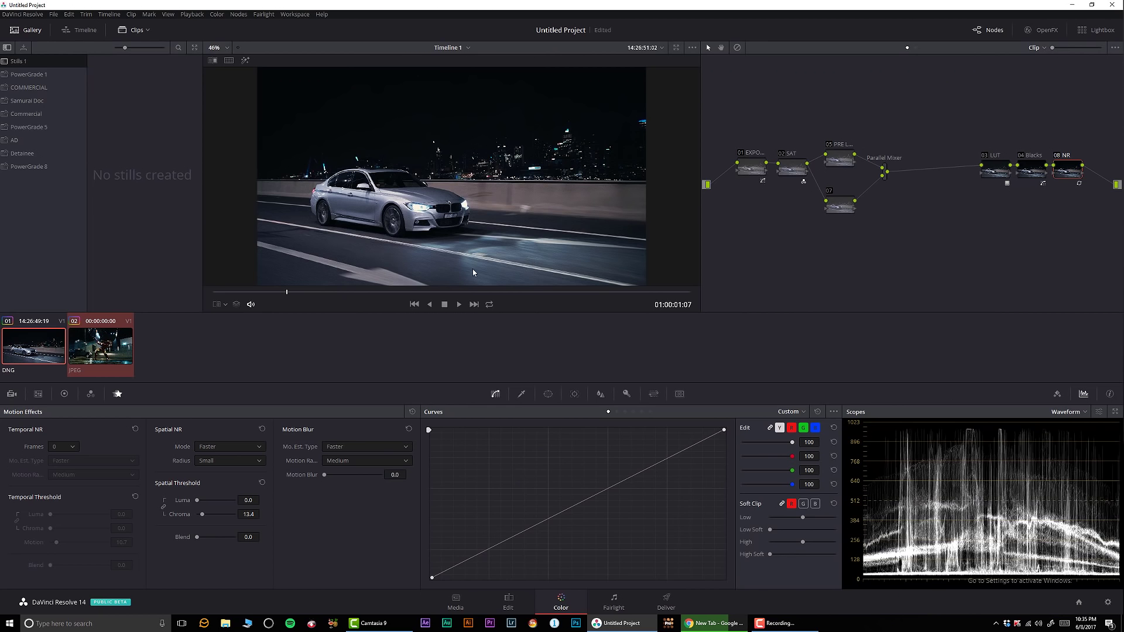
# Set the lum mix of the unlabelled parallel node 07 to 0 and raise its green gamma to 0.02 with the primaries bars
pyautogui.moveTo(841, 208); pyautogui.dragTo(842, 196)
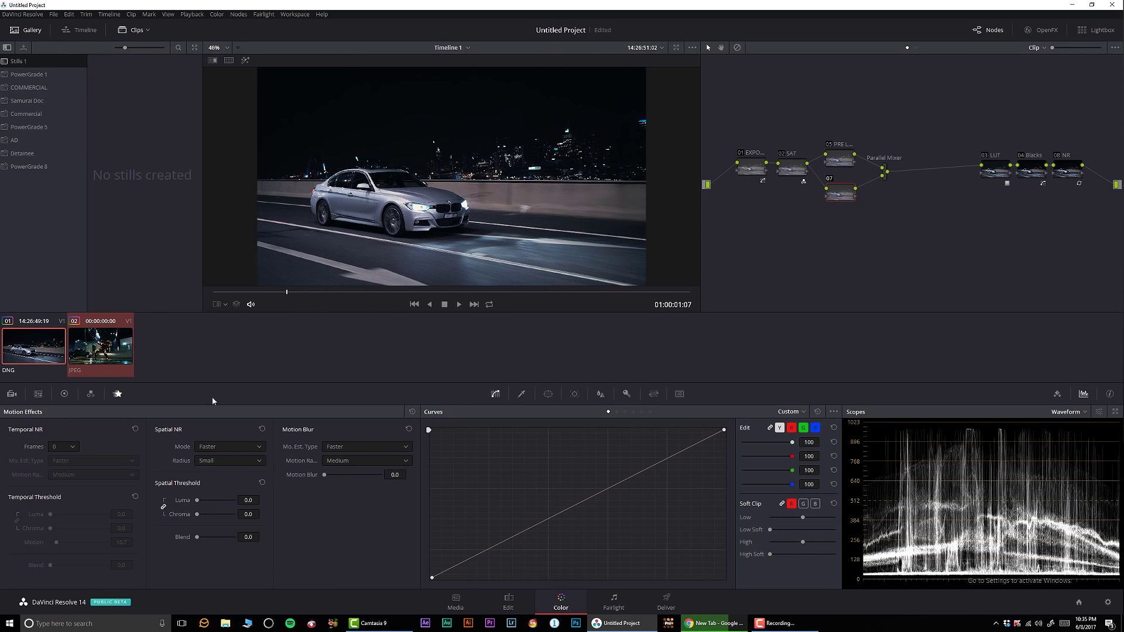
pyautogui.click(64, 393)
pyautogui.click(387, 414)
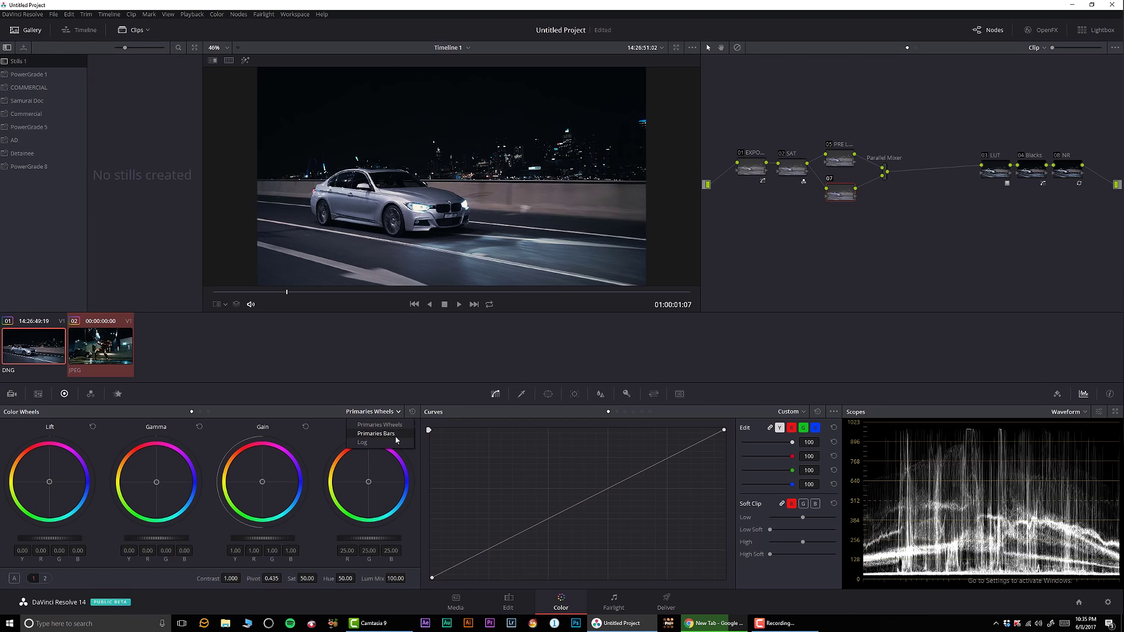
pyautogui.click(387, 433)
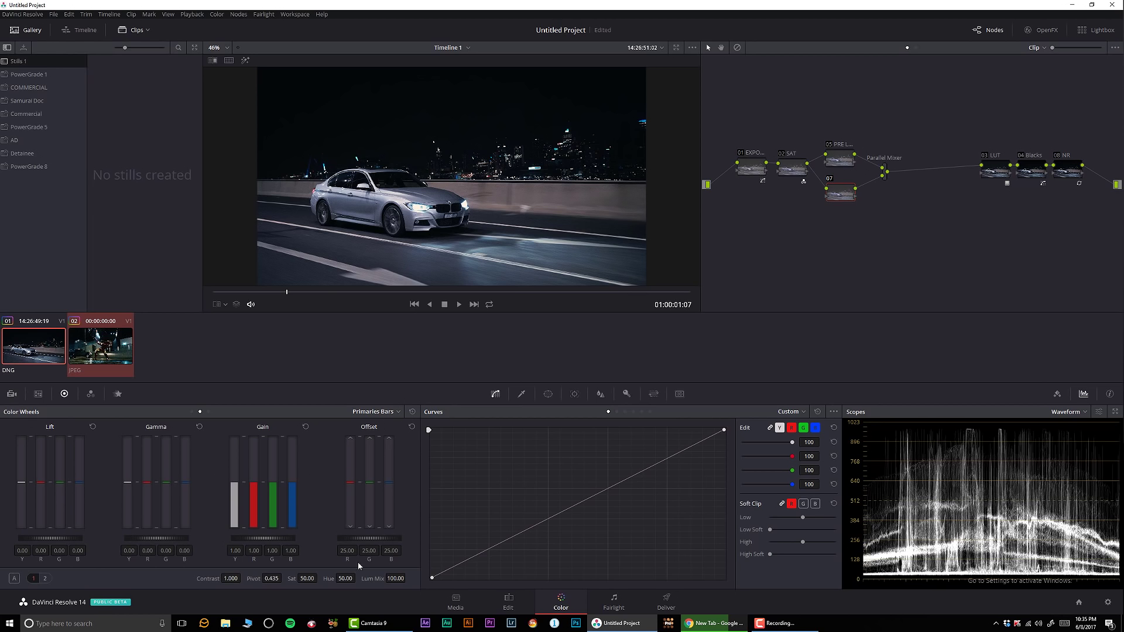
pyautogui.moveTo(395, 578); pyautogui.dragTo(345, 578)
pyautogui.moveTo(168, 484); pyautogui.dragTo(168, 479)
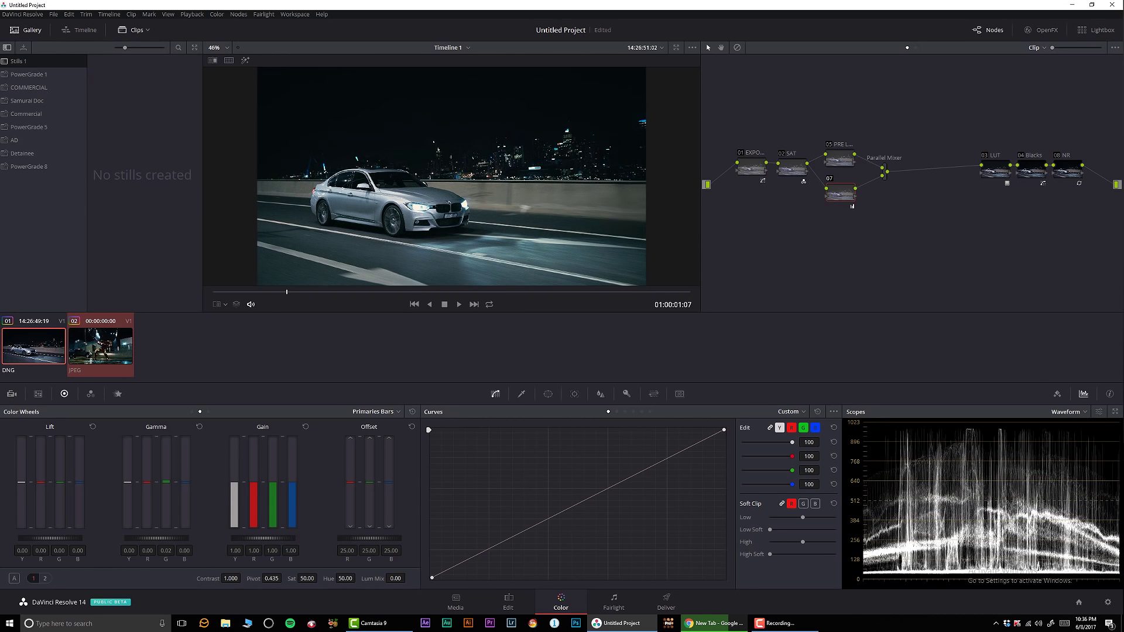
# Show the reference alongside and tune node 07 to green gamma 0.02, blue gamma -0.02 and saturation 62.80
pyautogui.click(229, 60)
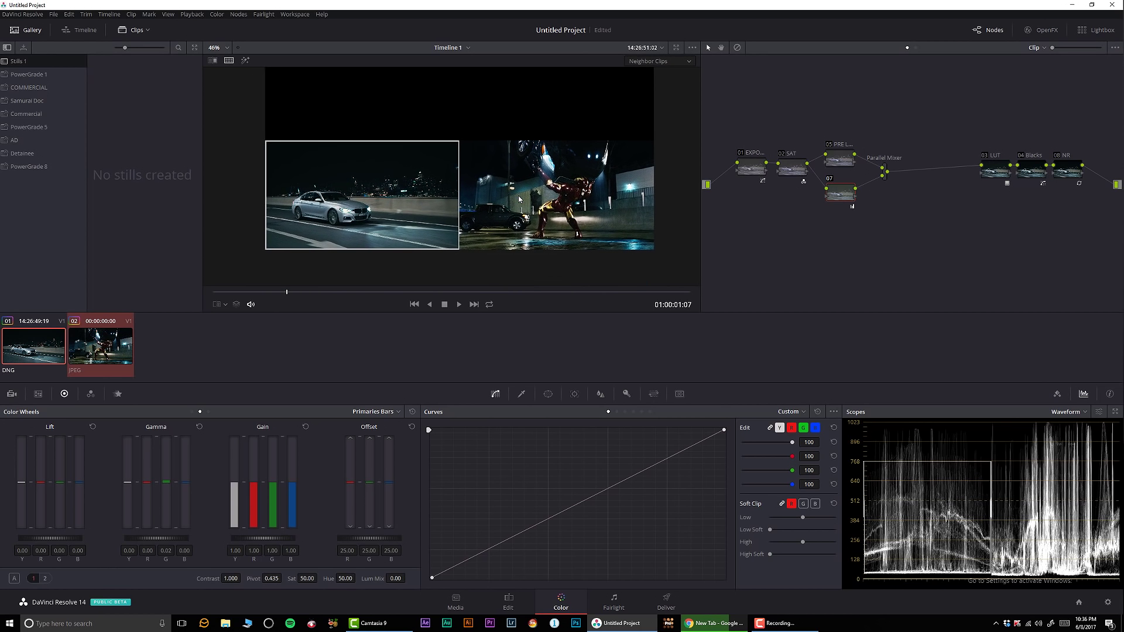
pyautogui.scroll(5, 518, 199)
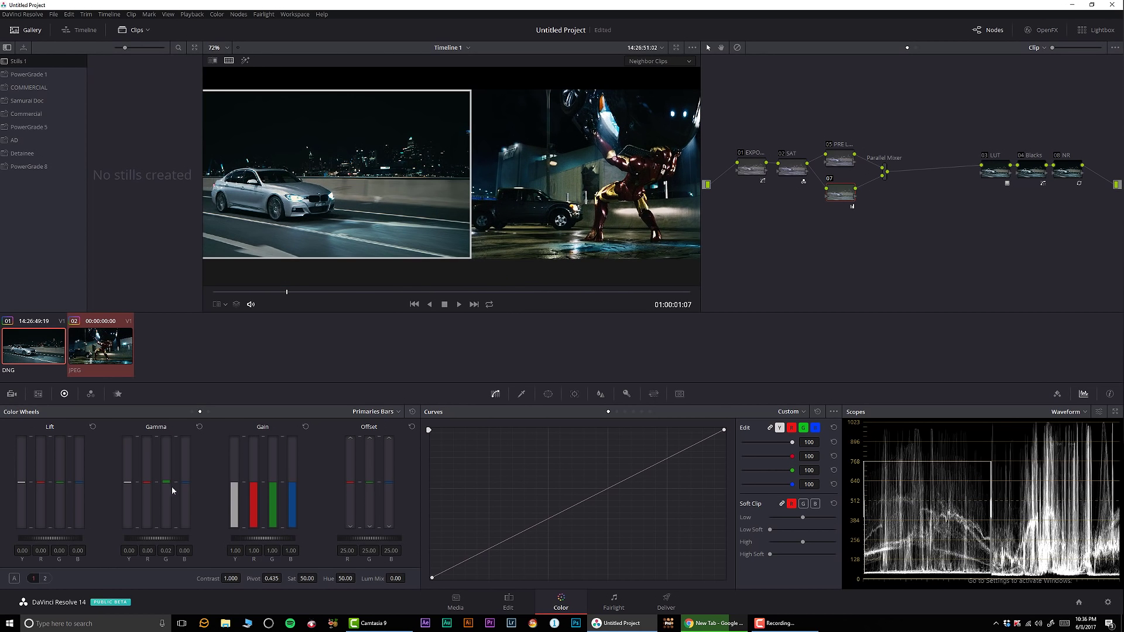
pyautogui.moveTo(167, 482); pyautogui.dragTo(167, 480)
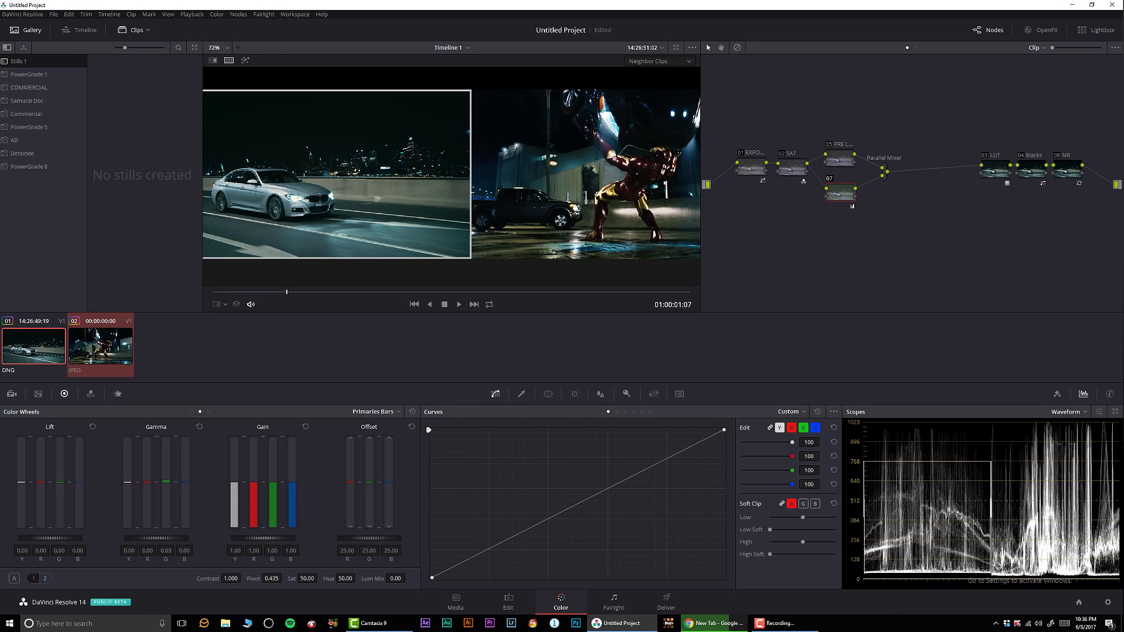
pyautogui.moveTo(187, 484); pyautogui.dragTo(187, 483)
pyautogui.moveTo(185, 482); pyautogui.dragTo(186, 486)
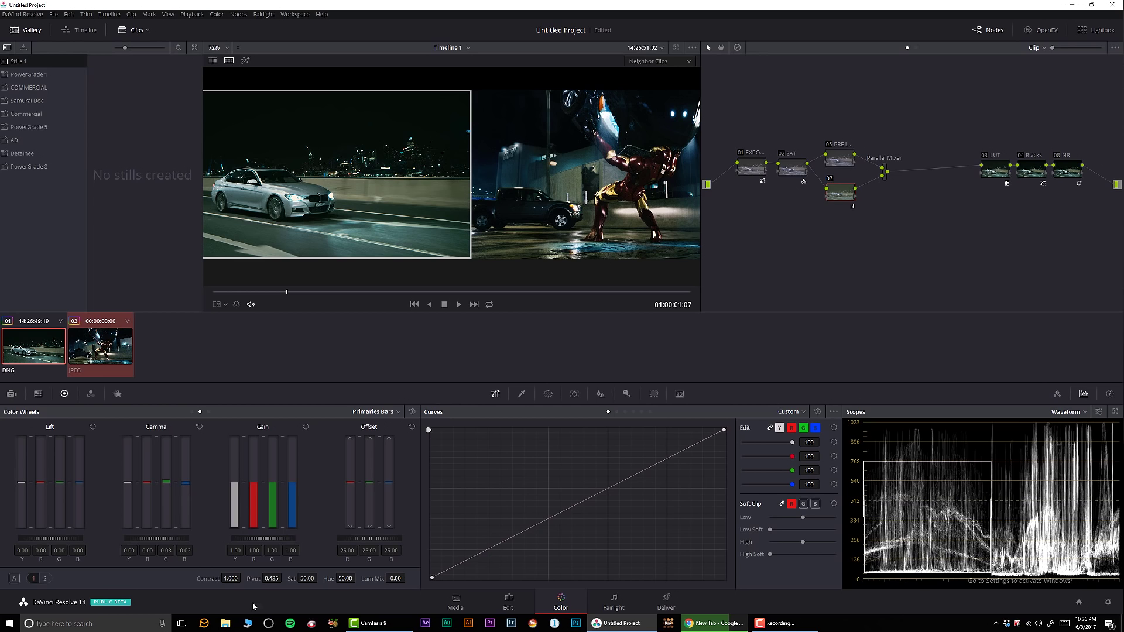
pyautogui.moveTo(320, 578); pyautogui.dragTo(319, 578)
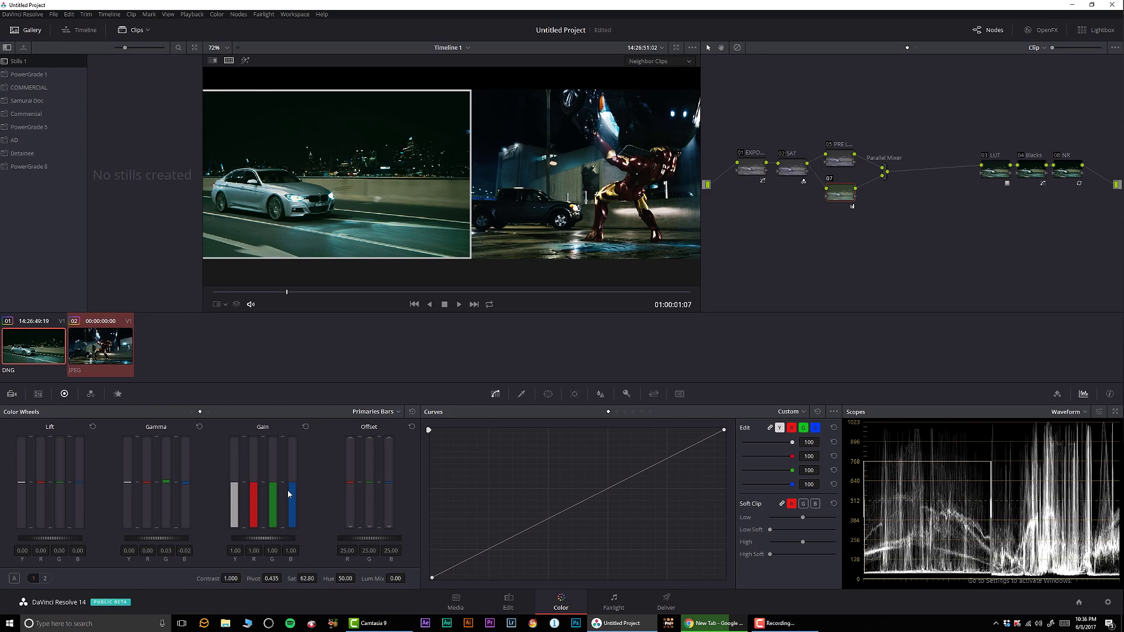
pyautogui.moveTo(166, 481); pyautogui.dragTo(166, 483)
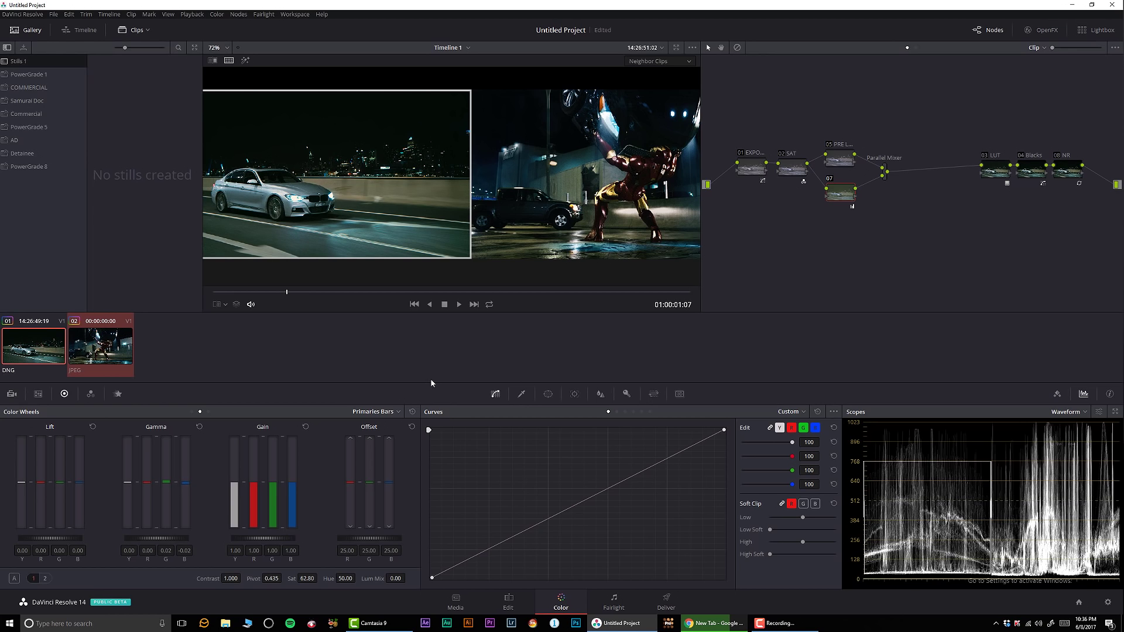
# Label node 07 GREEN, turn off the split screen and fit the car shot to the viewer
pyautogui.rightClick(829, 199)
pyautogui.click(869, 217)
pyautogui.write('GREEN')
pyautogui.click(228, 61)
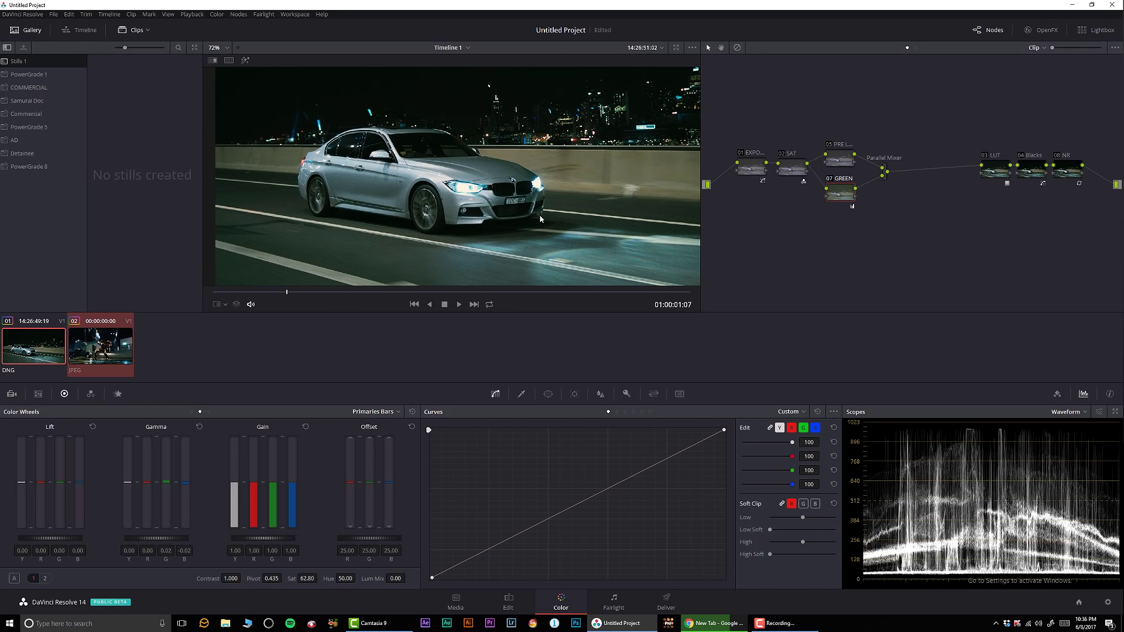
pyautogui.scroll(-3, 512, 236)
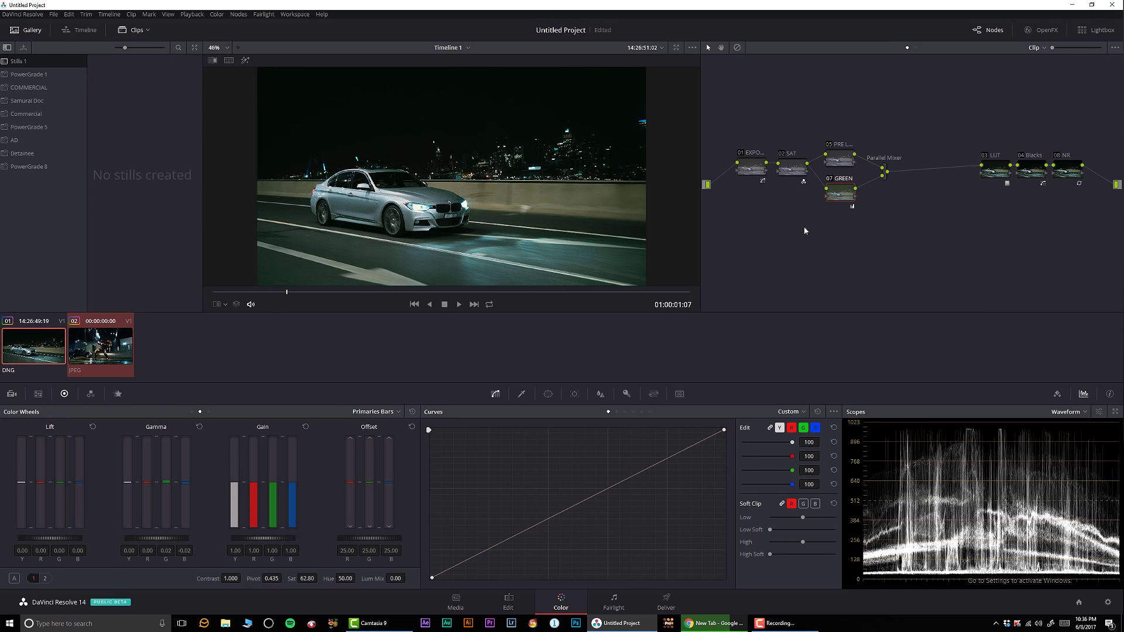
# Add another parallel node below GREEN and label it BLUE
pyautogui.hotkey('alt', 'p')
pyautogui.rightClick(838, 232)
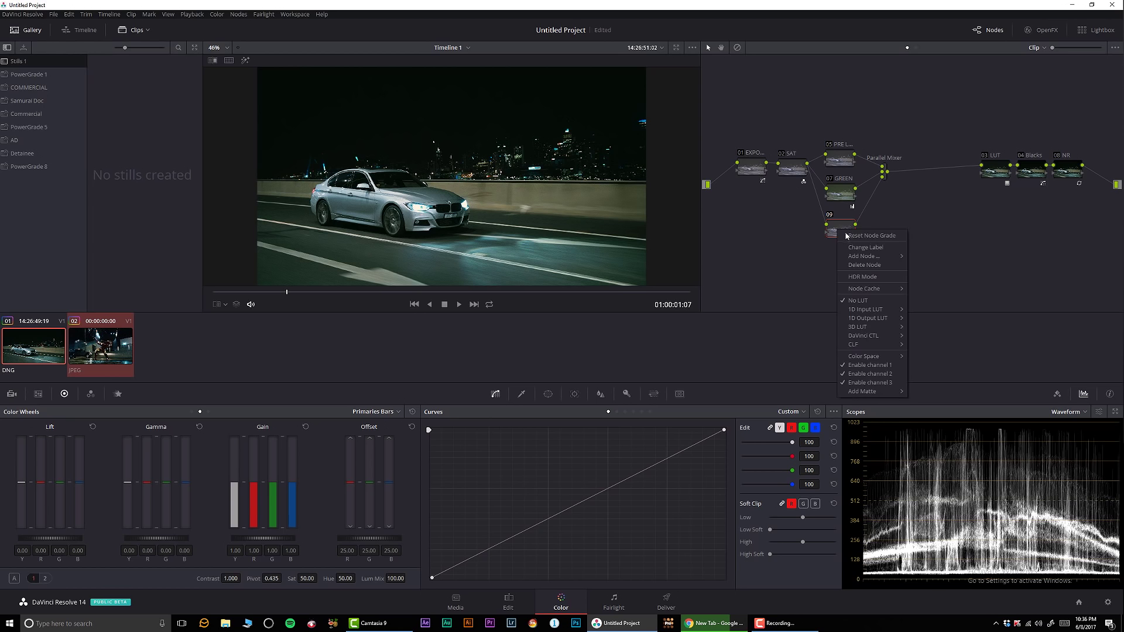
pyautogui.click(874, 248)
pyautogui.write('BLUE')
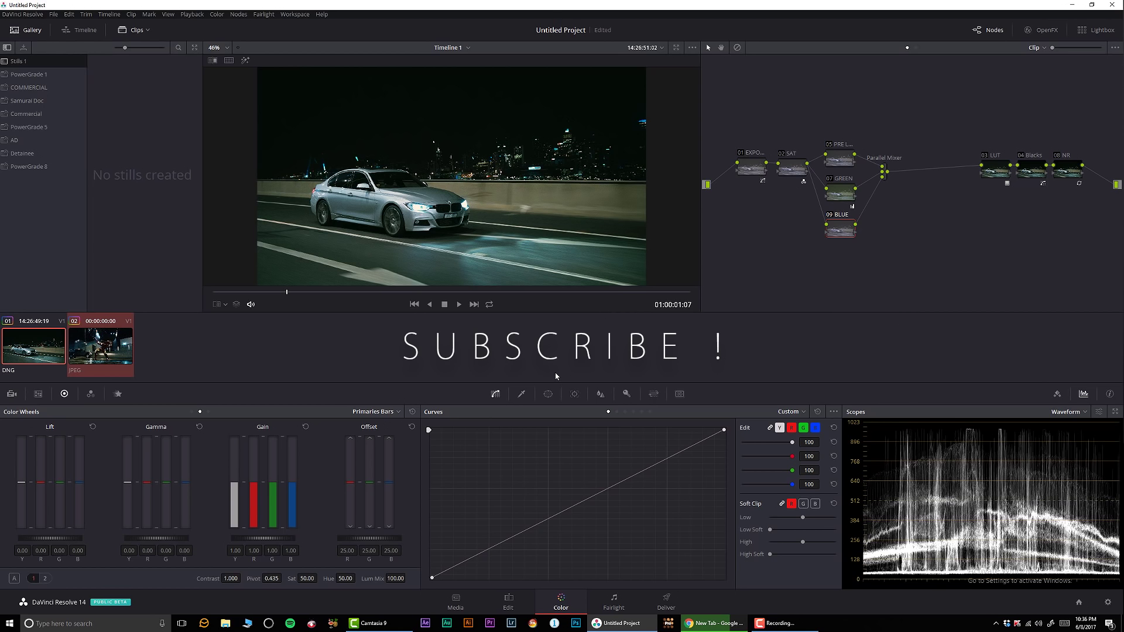
# Qualify the BLUE node by luminance using the highlight view: low 56.0, high 59.7, low softness 3.6 and high softness 1.3
pyautogui.click(522, 395)
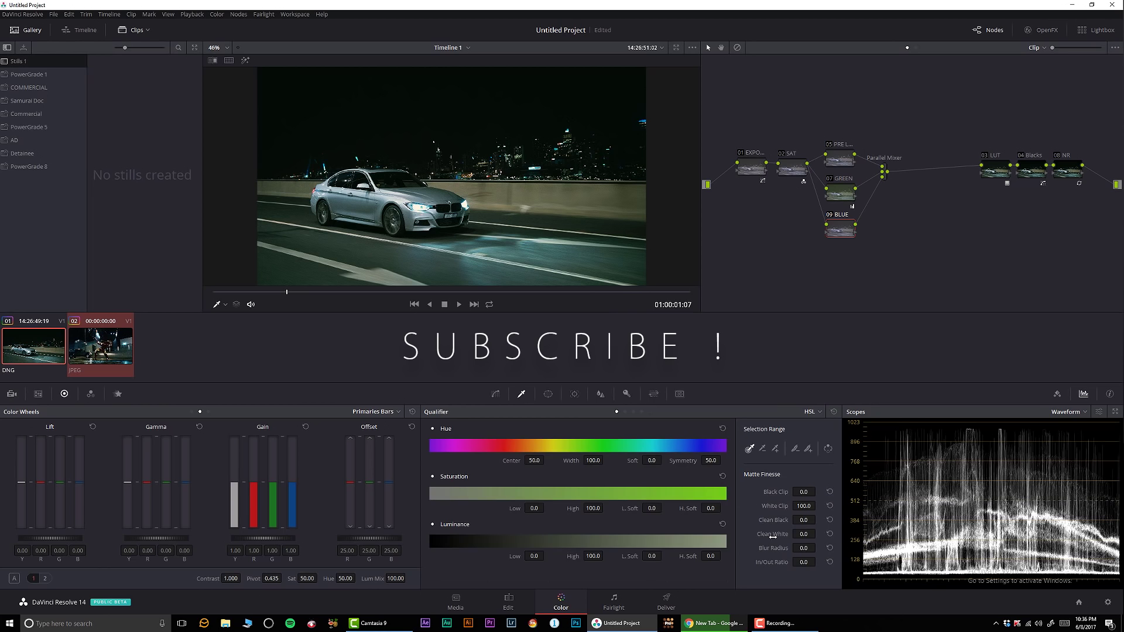
pyautogui.click(245, 60)
pyautogui.moveTo(532, 556); pyautogui.dragTo(548, 555)
pyautogui.hotkey('shift', 'h')
pyautogui.moveTo(660, 553); pyautogui.dragTo(664, 554)
pyautogui.moveTo(593, 555); pyautogui.dragTo(601, 556)
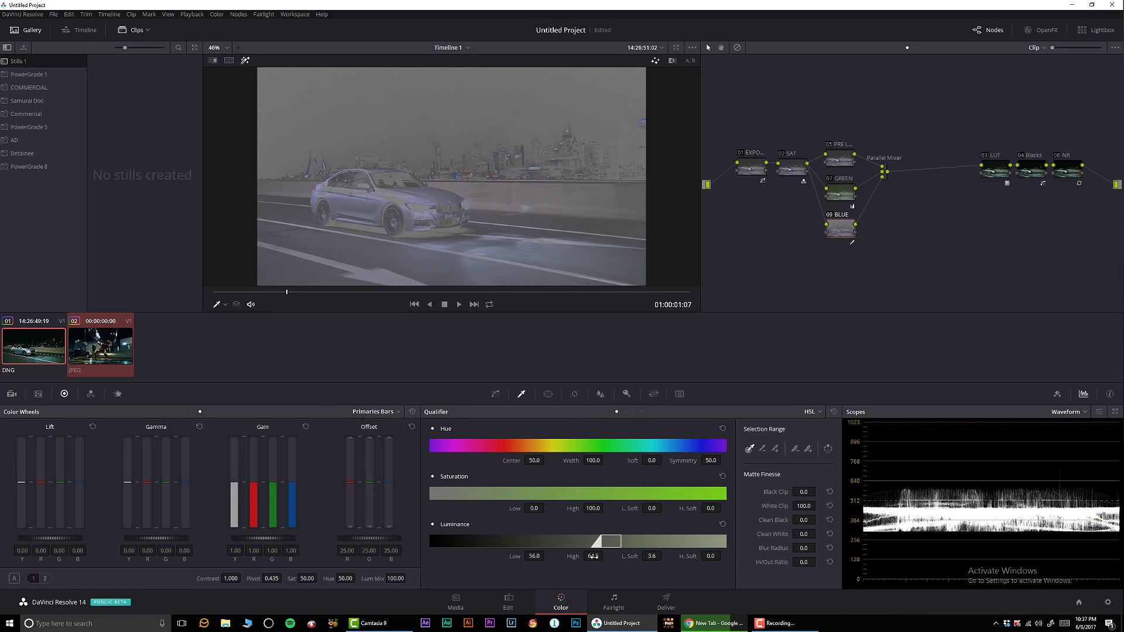
pyautogui.moveTo(606, 556); pyautogui.dragTo(605, 556)
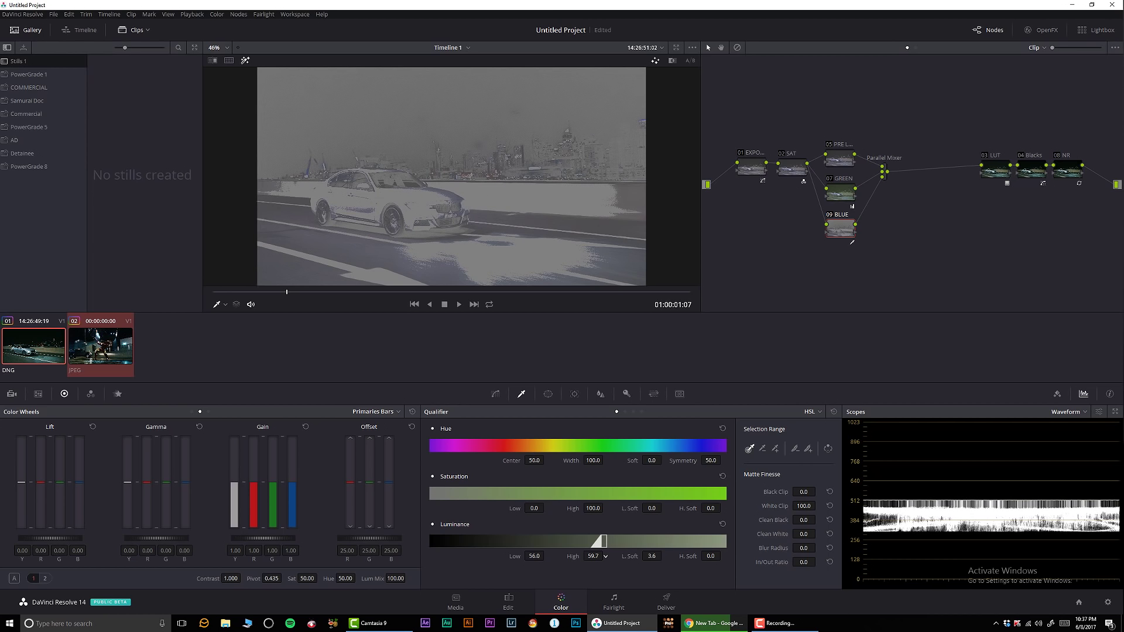
pyautogui.moveTo(689, 553); pyautogui.dragTo(688, 552)
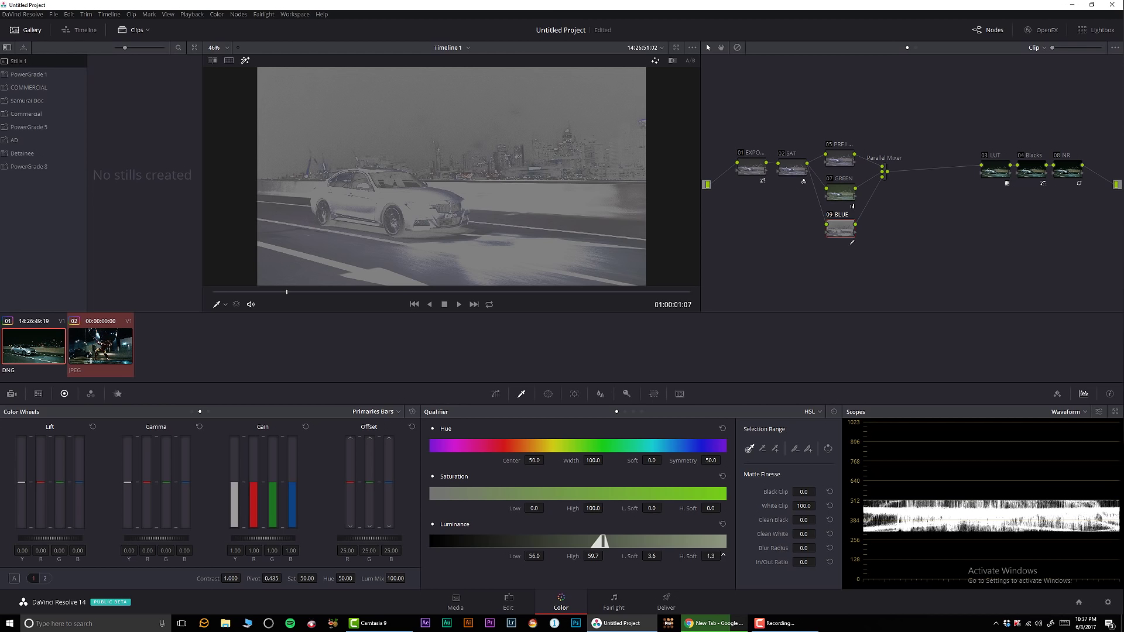
# Turn off the highlight view, set the BLUE node's blue gamma to 0.04 and compare the shot closely with the reference
pyautogui.click(245, 61)
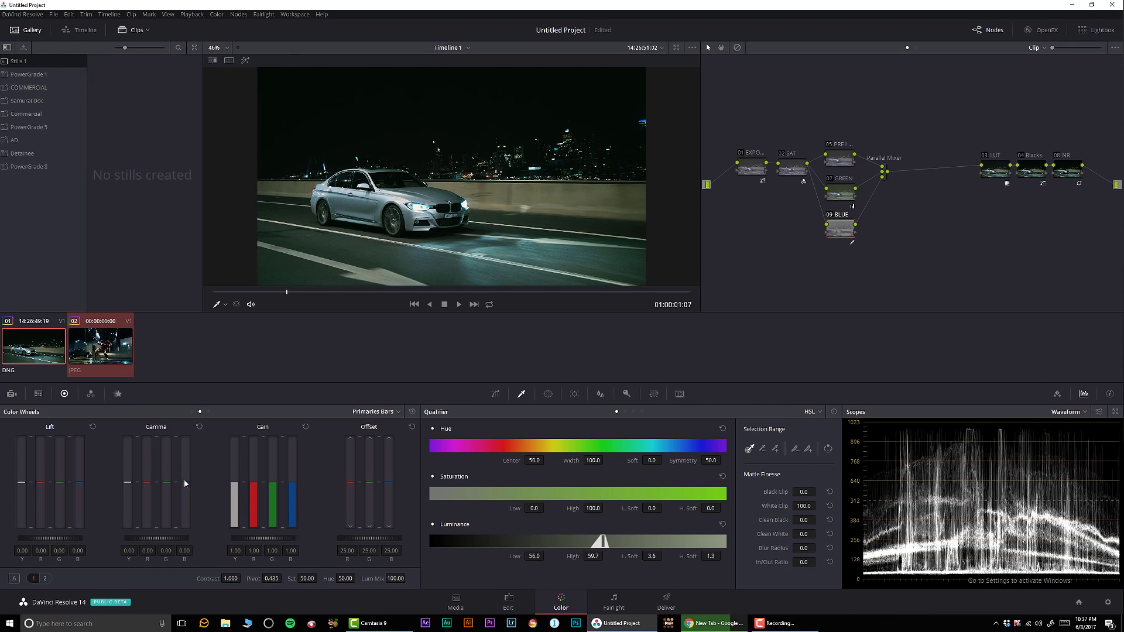
pyautogui.moveTo(185, 482); pyautogui.dragTo(186, 480)
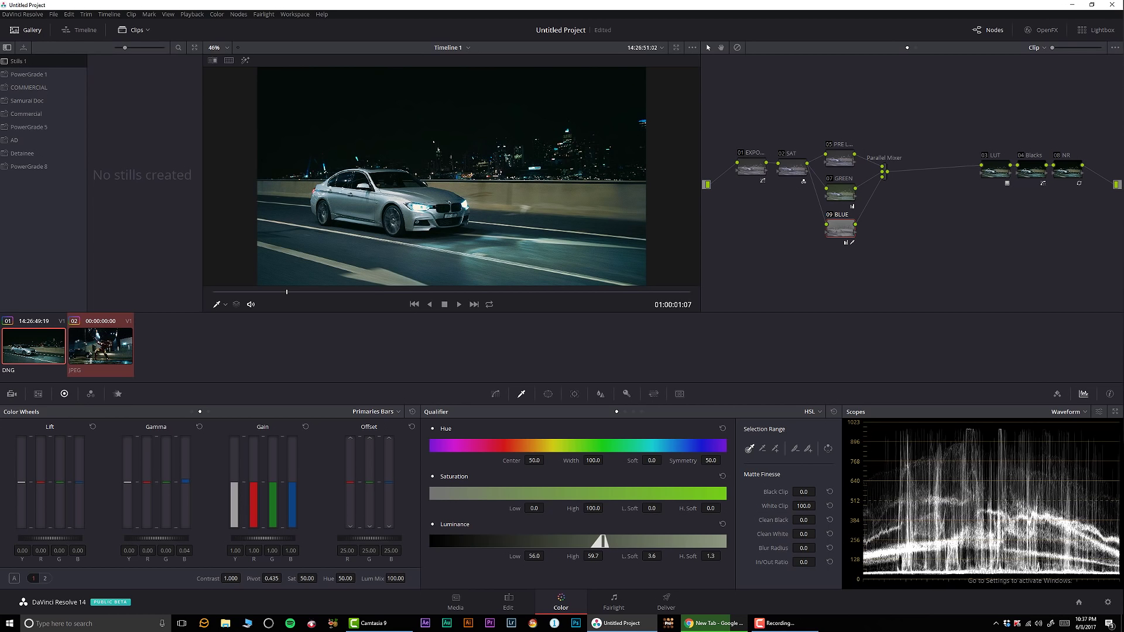
pyautogui.click(229, 60)
pyautogui.scroll(5, 501, 208)
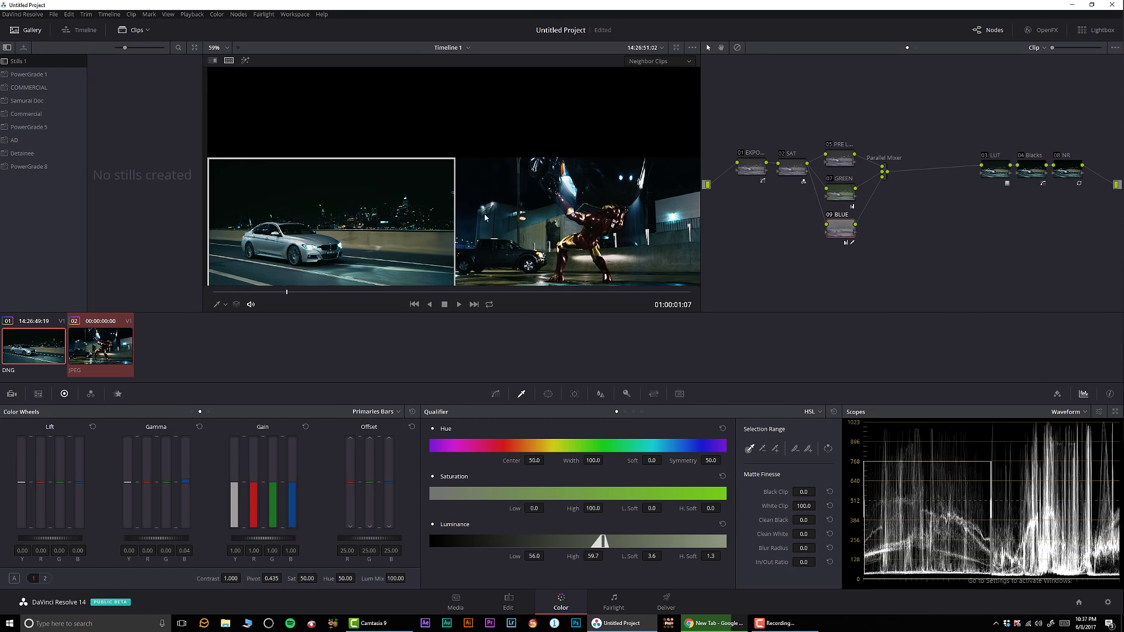
pyautogui.moveTo(544, 178); pyautogui.dragTo(488, 229)
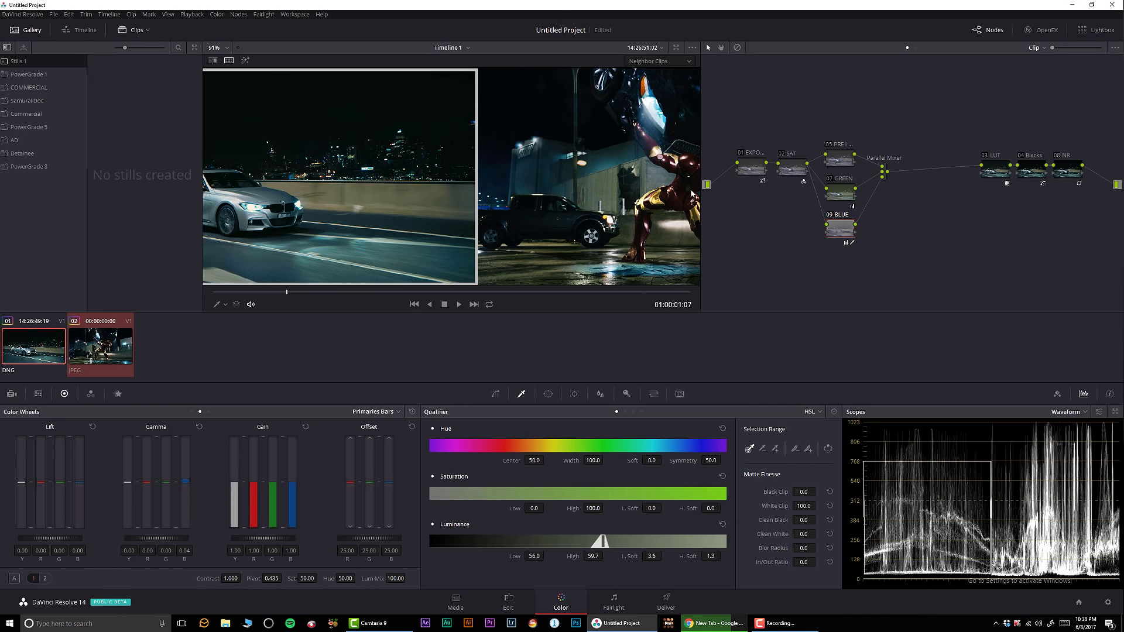
pyautogui.moveTo(626, 110); pyautogui.dragTo(523, 105)
pyautogui.moveTo(621, 174); pyautogui.dragTo(561, 197)
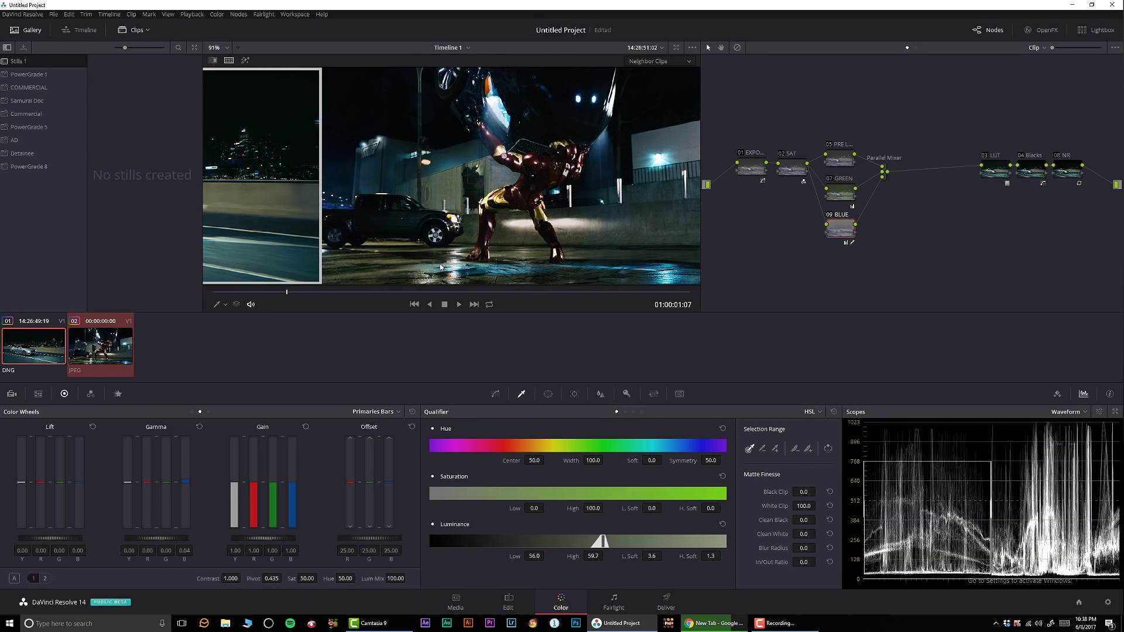
# Set the BLUE qualifier's blur radius to 7.9 and fine-tune the node's gamma color balance on the primaries wheels
pyautogui.moveTo(252, 202); pyautogui.dragTo(441, 197)
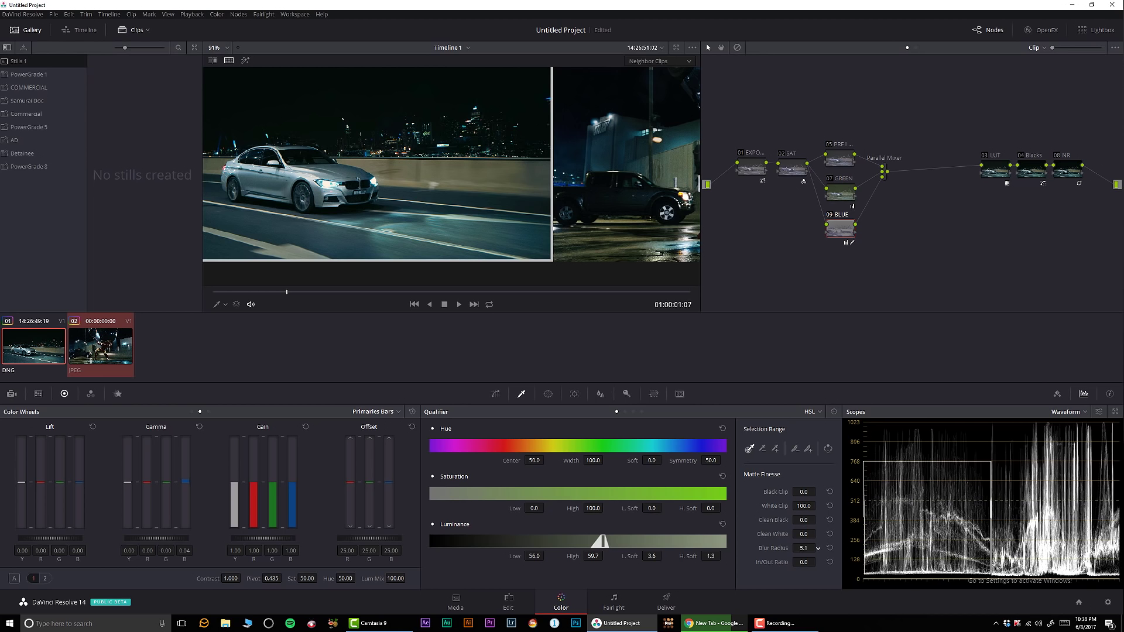
pyautogui.moveTo(616, 272); pyautogui.dragTo(592, 286)
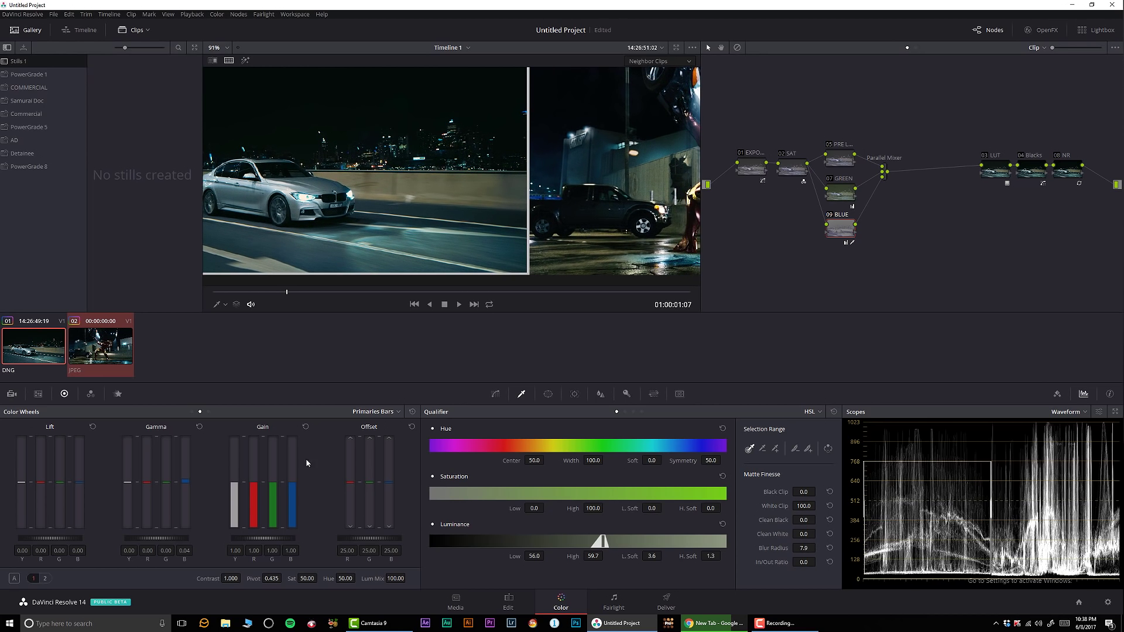
pyautogui.click(379, 412)
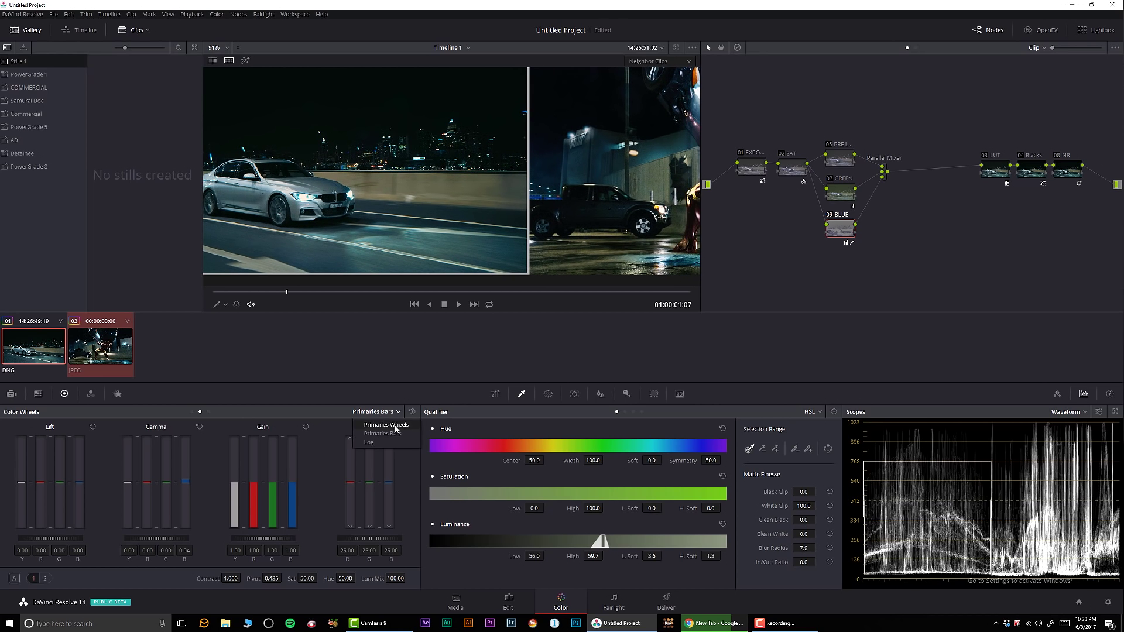
pyautogui.click(377, 422)
pyautogui.moveTo(162, 483); pyautogui.dragTo(162, 484)
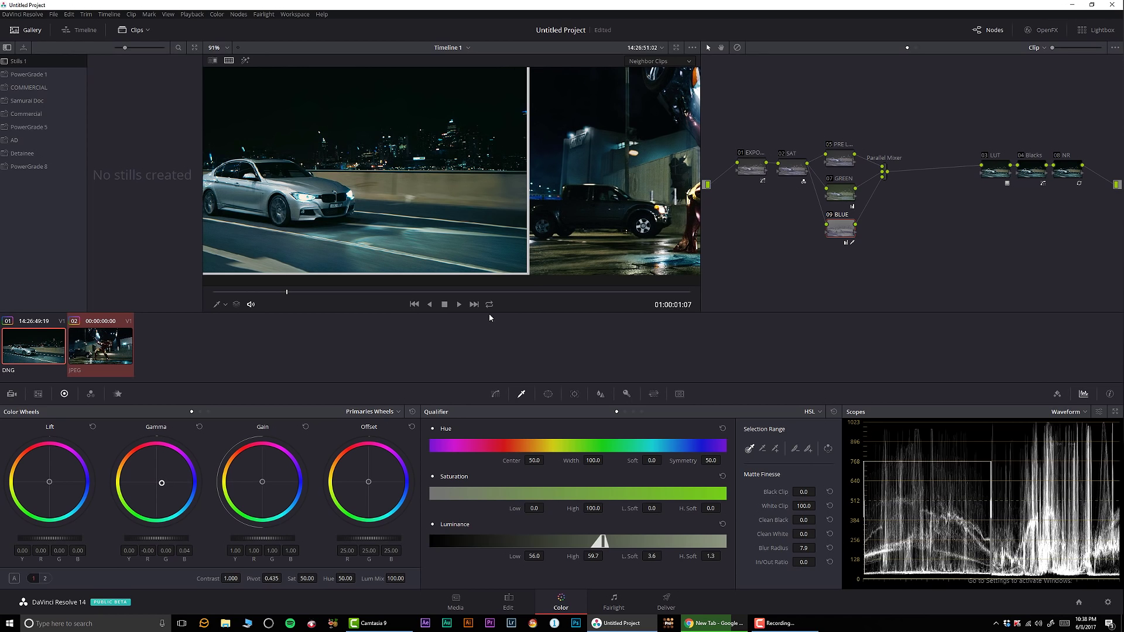
# View the car shot alone at fitted size and compare it with and without the BLUE node
pyautogui.click(229, 60)
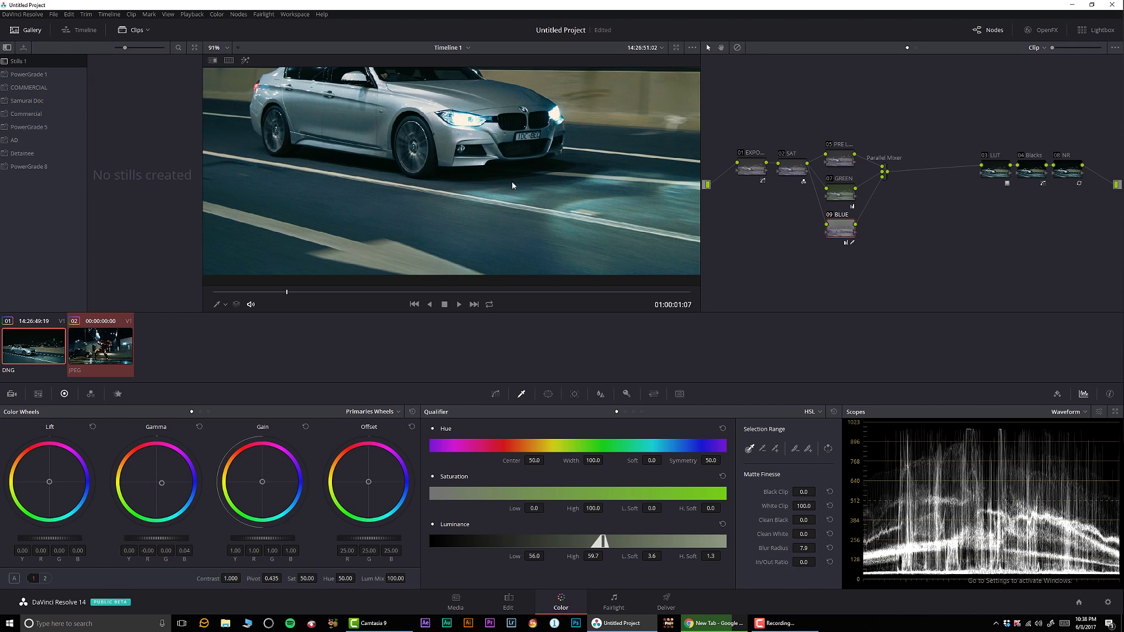
pyautogui.hotkey('shift', 'z')
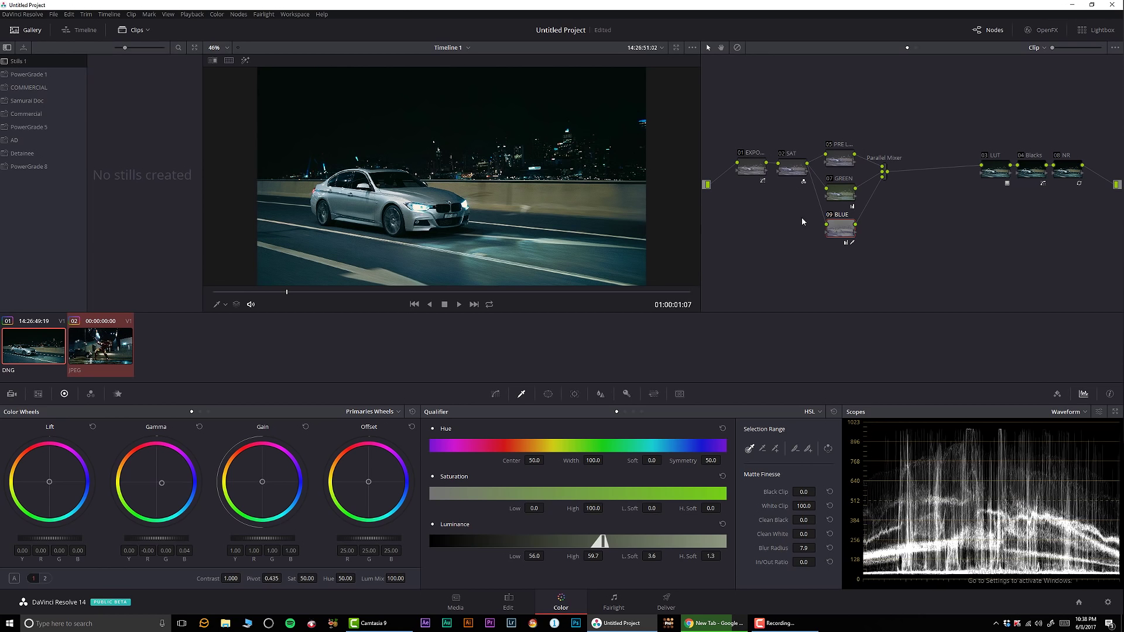
pyautogui.click(831, 216)
pyautogui.hotkey('ctrl', 'd')
pyautogui.hotkey('ctrl', 'd')
pyautogui.hotkey('ctrl', 'd')
# Set the BLUE luminance qualifier's high softness to 7.8 and high to 58.0, and view the result beside the reference
pyautogui.moveTo(712, 556); pyautogui.dragTo(723, 555)
pyautogui.click(245, 60)
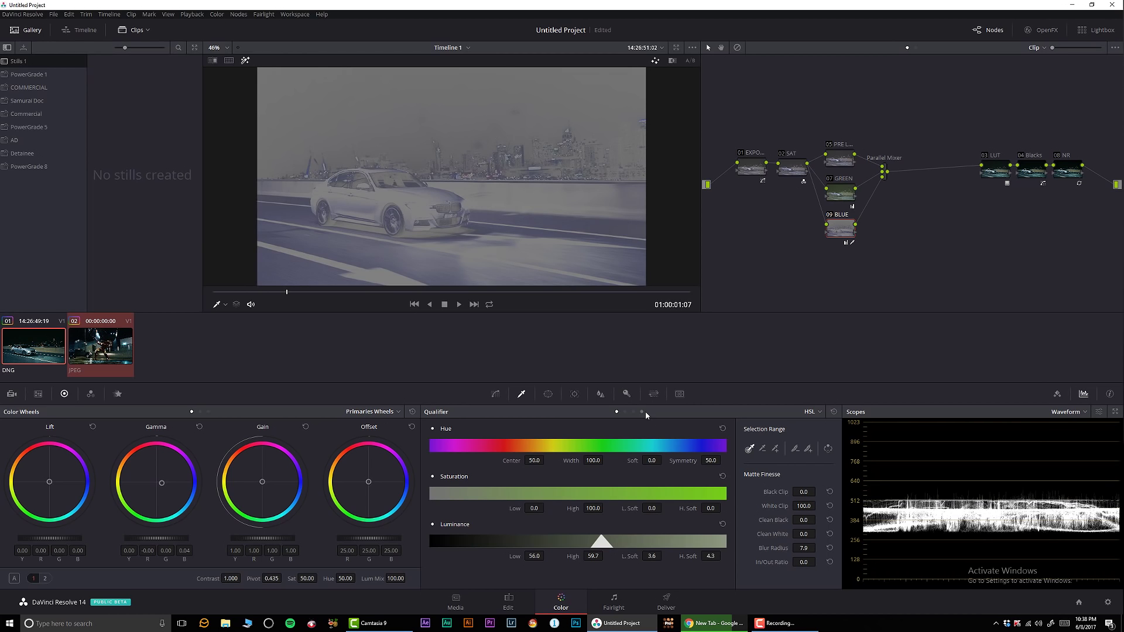
pyautogui.moveTo(723, 555); pyautogui.dragTo(723, 555)
pyautogui.click(246, 61)
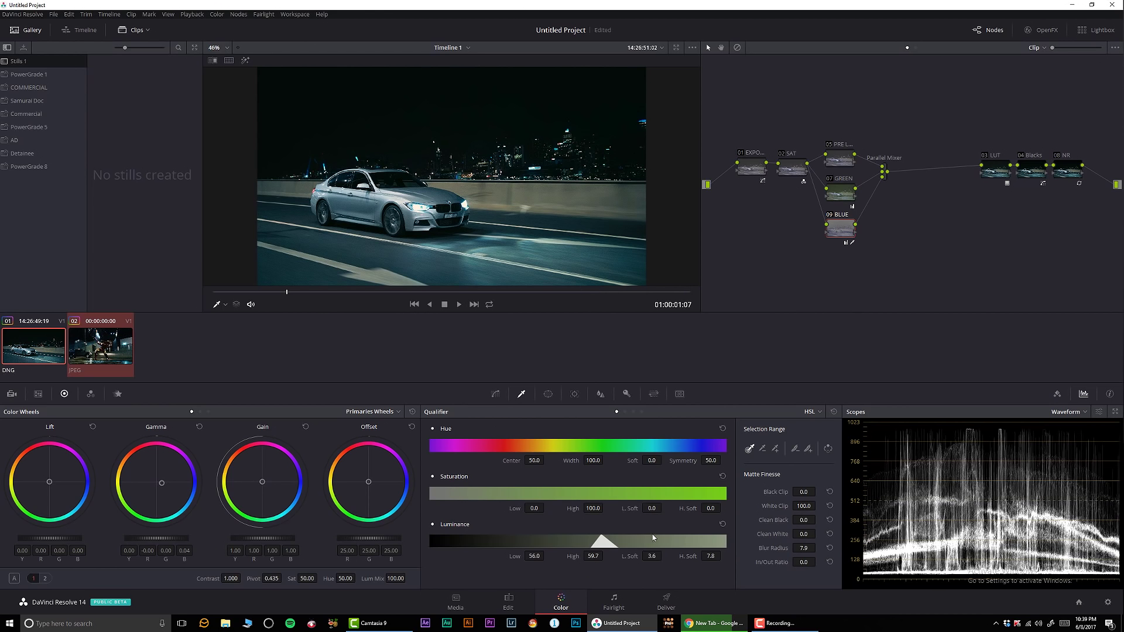
pyautogui.moveTo(606, 555); pyautogui.dragTo(628, 509)
pyautogui.click(229, 60)
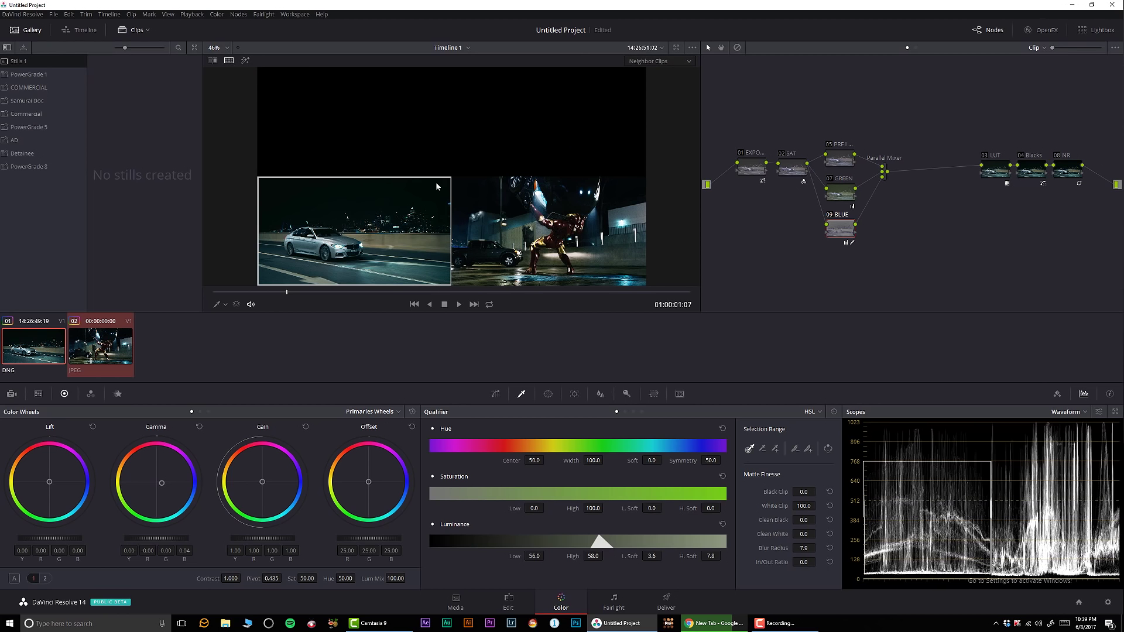
pyautogui.moveTo(487, 214); pyautogui.dragTo(496, 175)
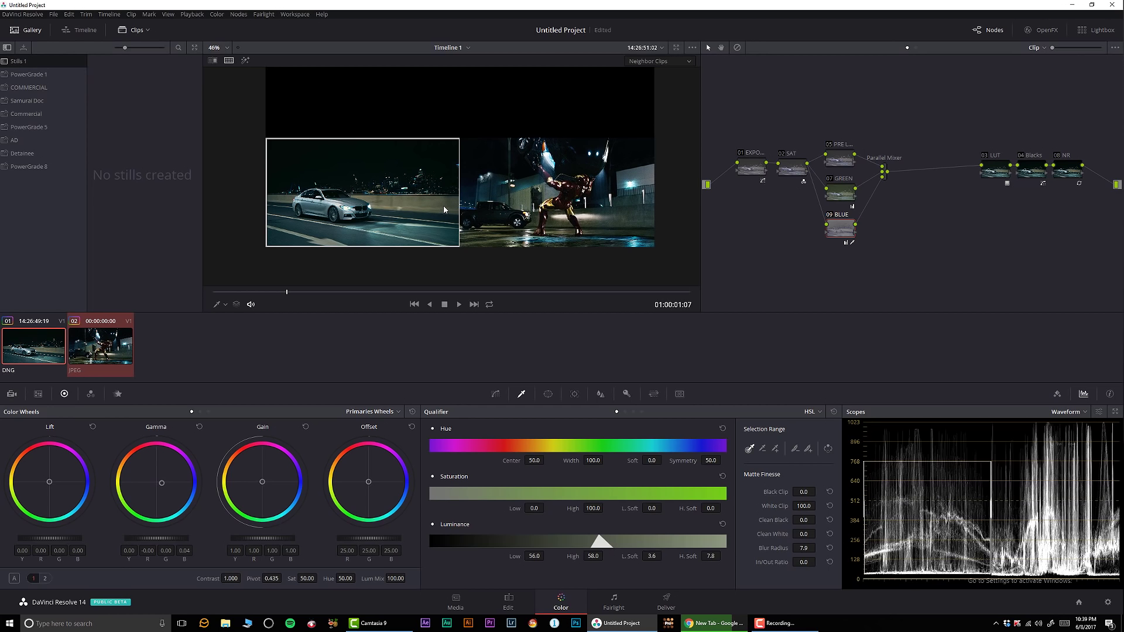
# Add a serial node between the LUT and Blacks nodes, label it CONTRAST and raise its contrast to 1.094
pyautogui.moveTo(1063, 170); pyautogui.dragTo(943, 170)
pyautogui.hotkey('alt', 's')
pyautogui.rightClick(976, 168)
pyautogui.click(1007, 187)
pyautogui.write('CONTRA')
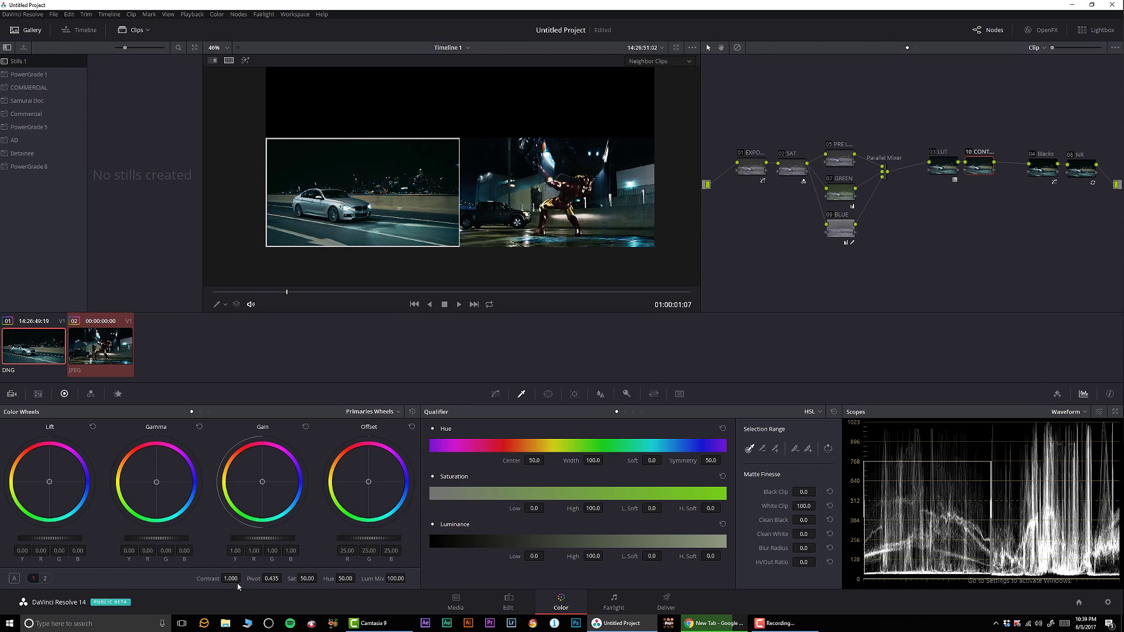
pyautogui.moveTo(198, 580); pyautogui.dragTo(244, 577)
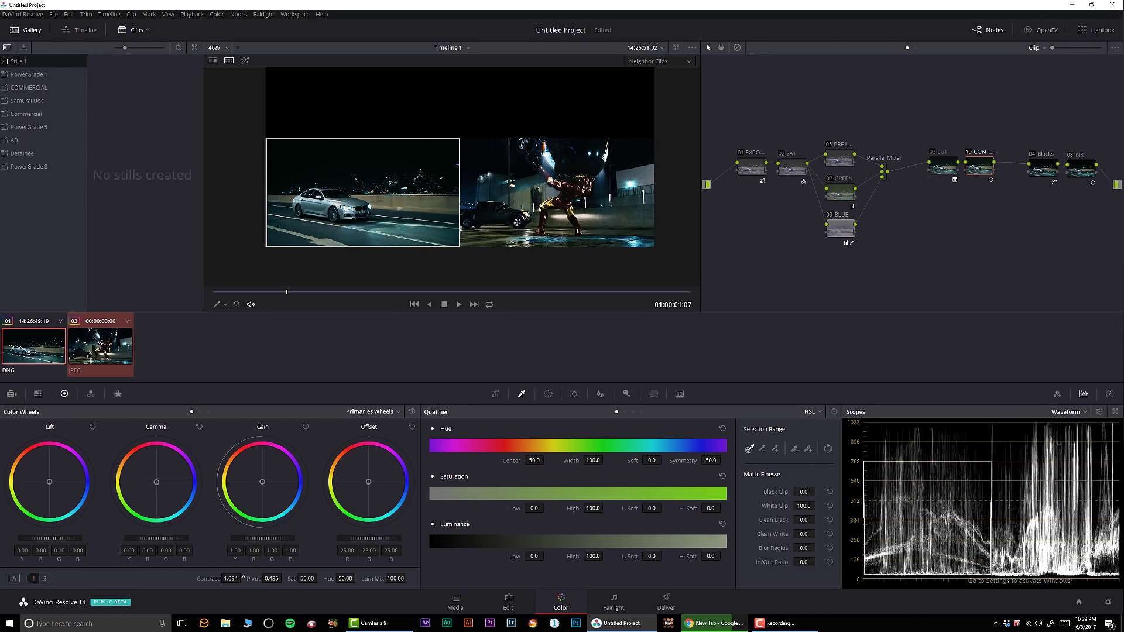
# Raise the midtones slightly on the CONTRAST node's custom curve and view the car shot alone
pyautogui.click(495, 393)
pyautogui.moveTo(600, 492); pyautogui.dragTo(609, 490)
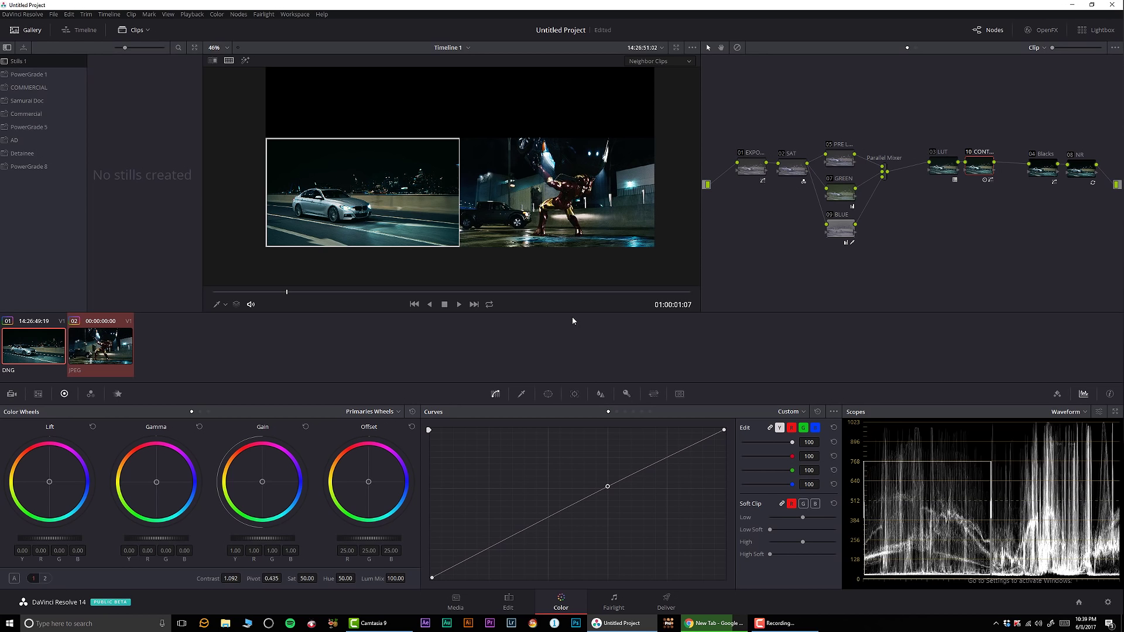
pyautogui.click(229, 60)
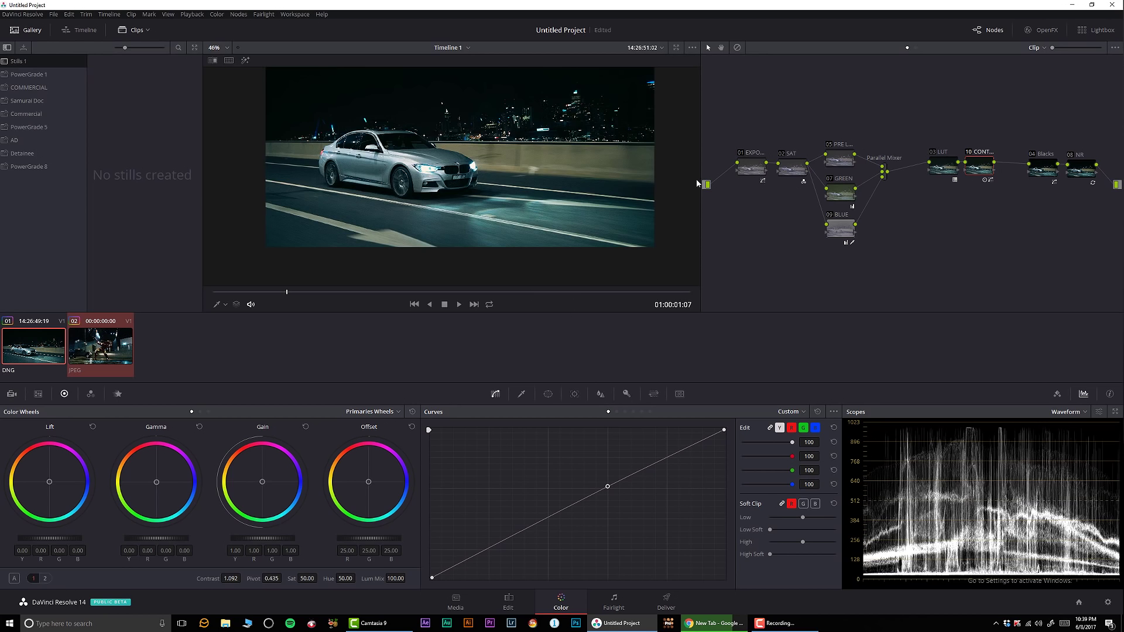
# Compare the car shot with and without the CONTRAST node
pyautogui.click(968, 153)
pyautogui.click(968, 153)
pyautogui.click(968, 154)
pyautogui.click(968, 153)
pyautogui.click(968, 154)
pyautogui.click(968, 153)
pyautogui.click(968, 153)
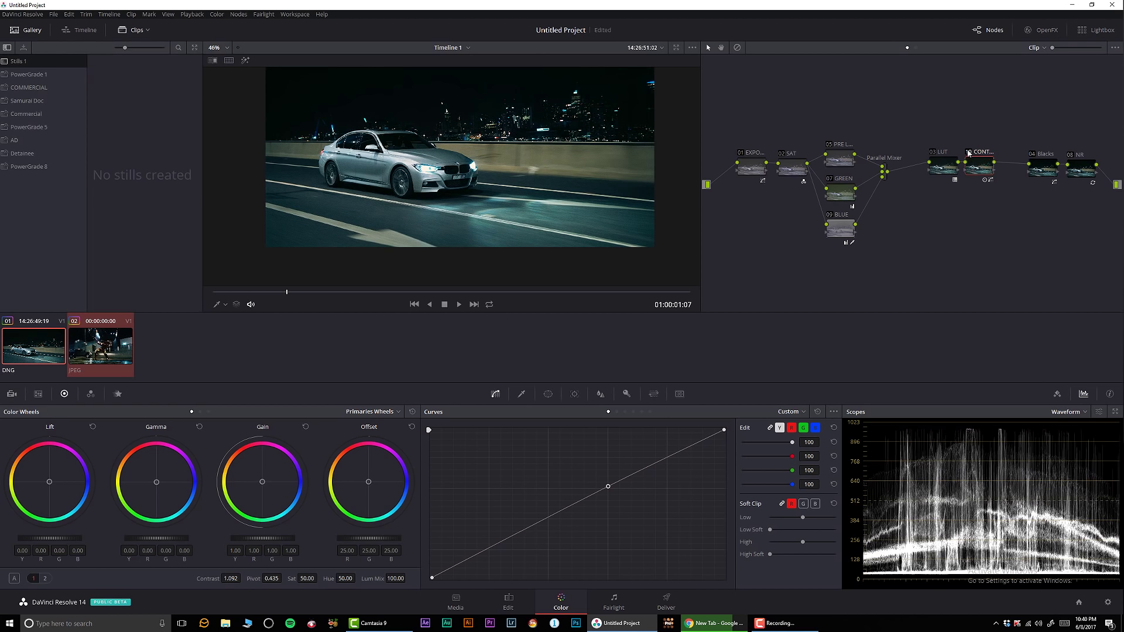
# Go to 01:00:00:21 in the car shot and compare it with and without the whole grade
pyautogui.moveTo(295, 291); pyautogui.dragTo(263, 291)
pyautogui.hotkey('alt', 'd')
pyautogui.hotkey('shift', 'd')
pyautogui.hotkey('shift', 'd')
pyautogui.hotkey('shift', 'd')
pyautogui.hotkey('shift', 'd')
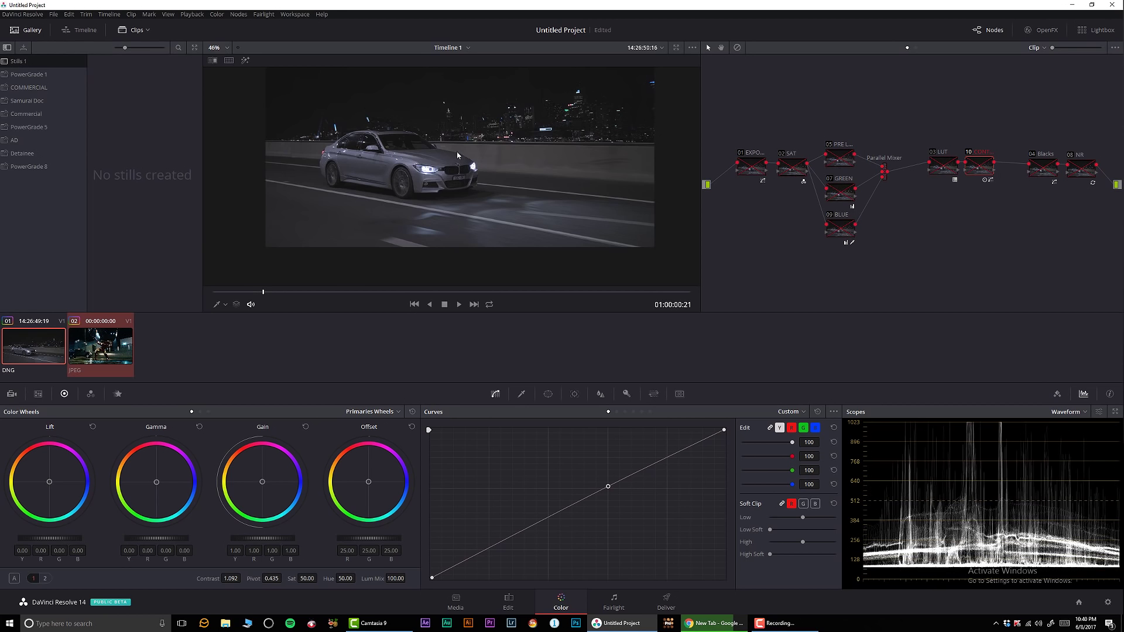
pyautogui.hotkey('shift', 'd')
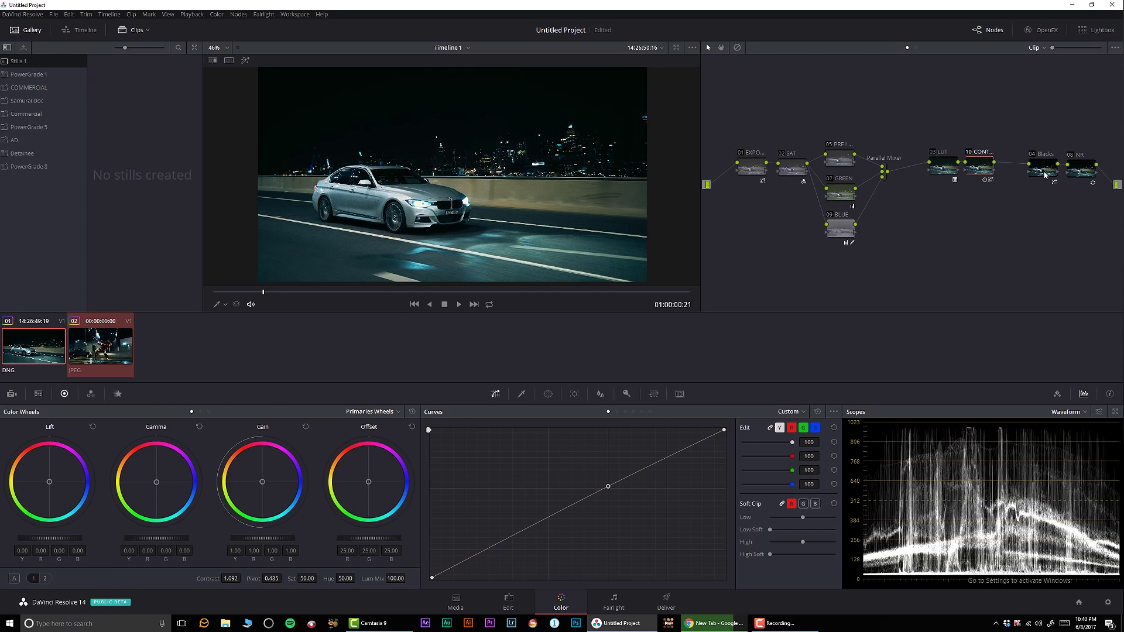
# Move the Blacks node closer to CONTRAST and NR farther away, and add a serial node labelled TRUE B between them
pyautogui.click(1043, 168)
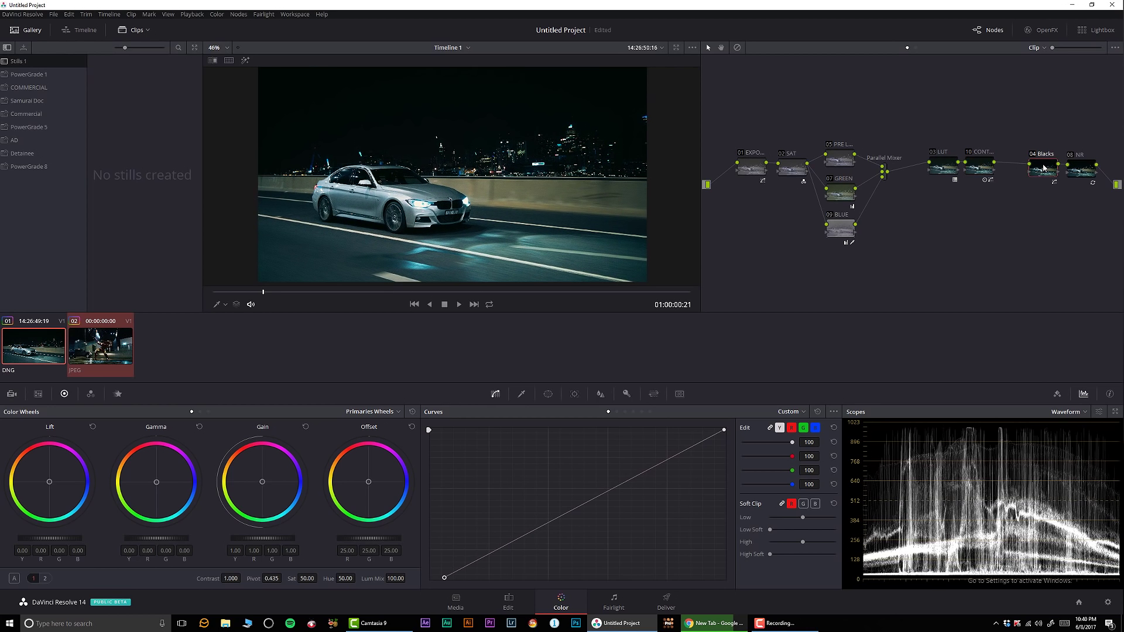
pyautogui.moveTo(1043, 168); pyautogui.dragTo(1024, 168)
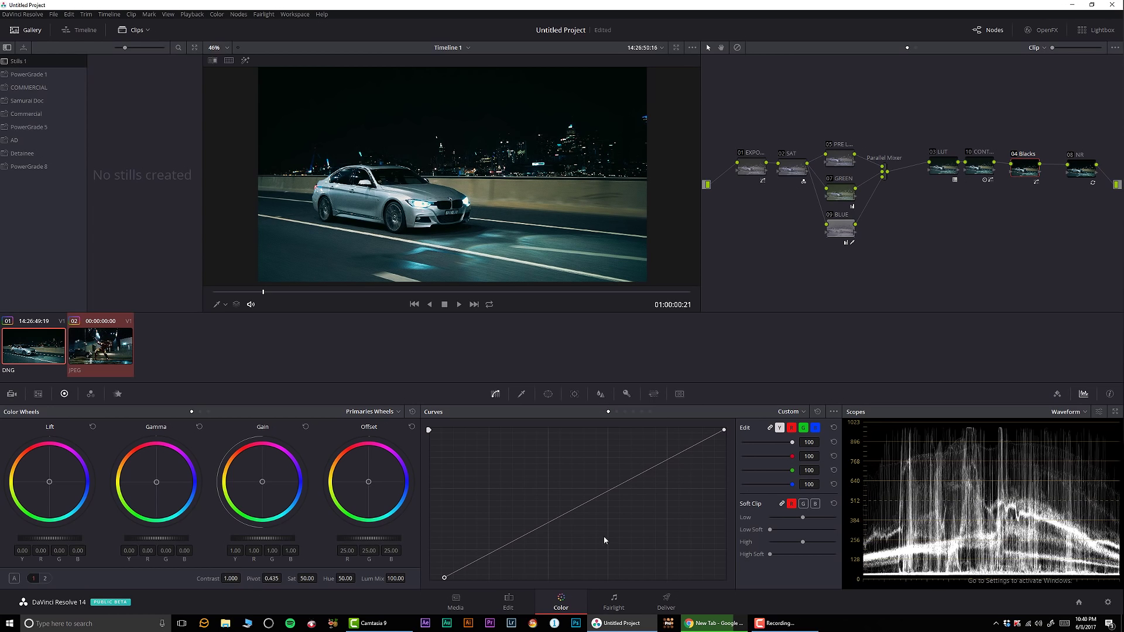
pyautogui.moveTo(1017, 178); pyautogui.dragTo(1012, 170)
pyautogui.moveTo(1082, 170); pyautogui.dragTo(1098, 168)
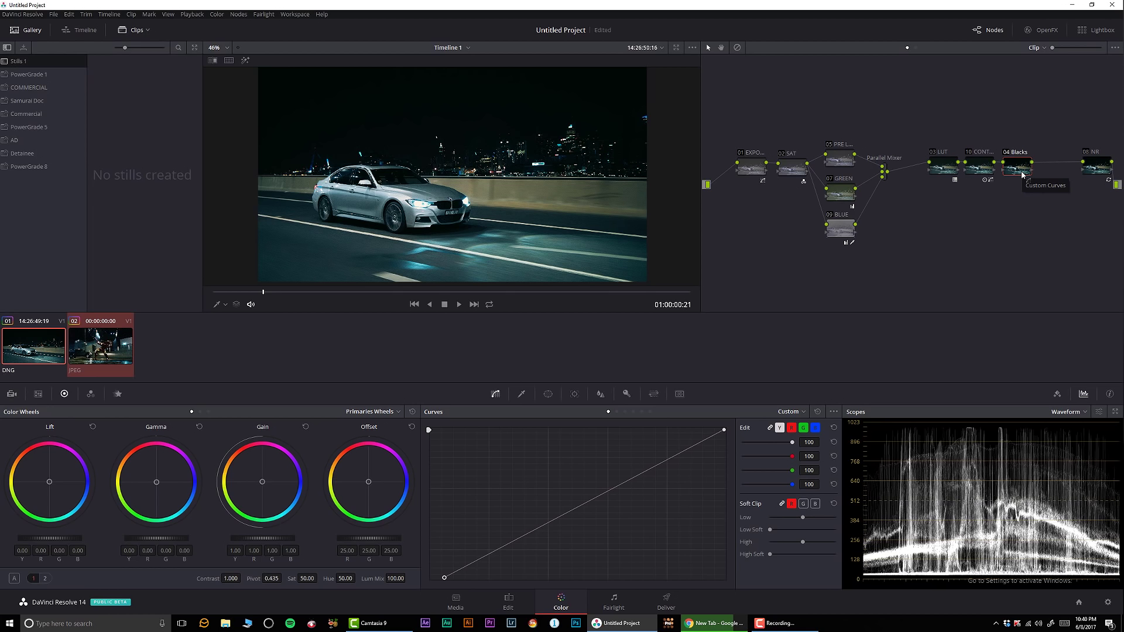
pyautogui.hotkey('alt', 's')
pyautogui.rightClick(1045, 166)
pyautogui.click(1067, 183)
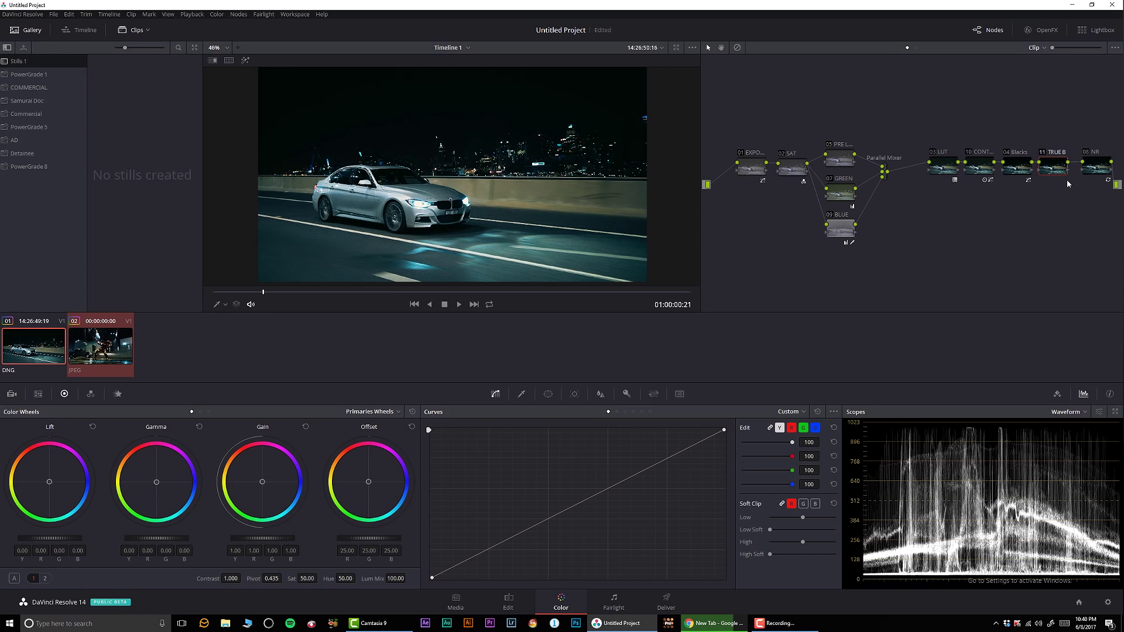
# Examine the car shot's night sky up close with and without its nodes and compare its blacks with the JPEG clip
pyautogui.click(521, 394)
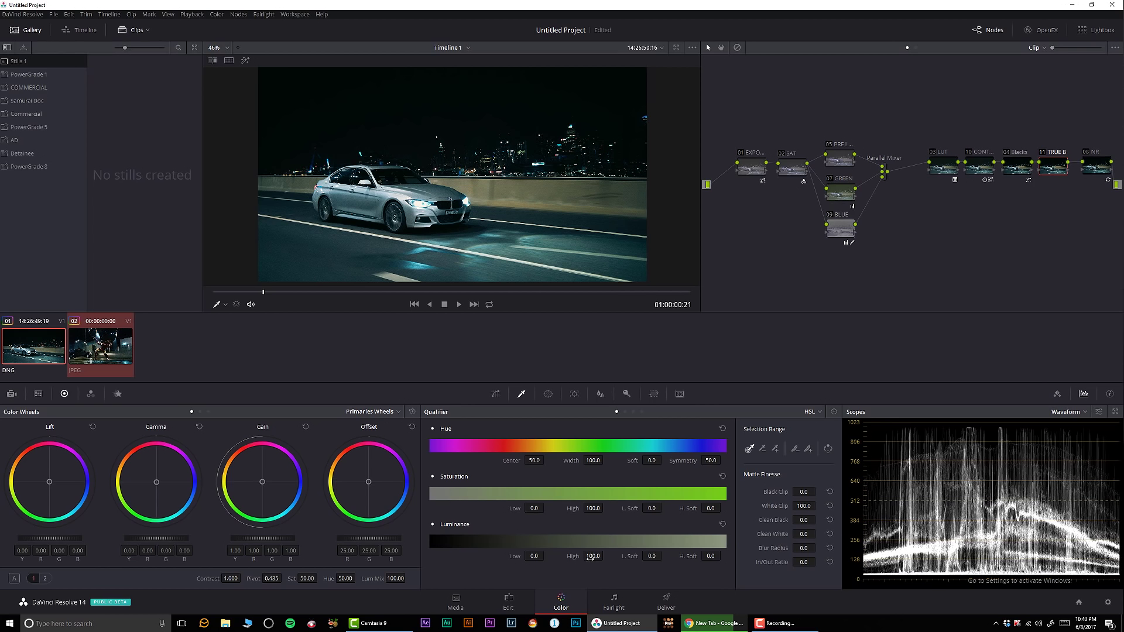
pyautogui.scroll(2, 473, 199)
pyautogui.scroll(2, 385, 172)
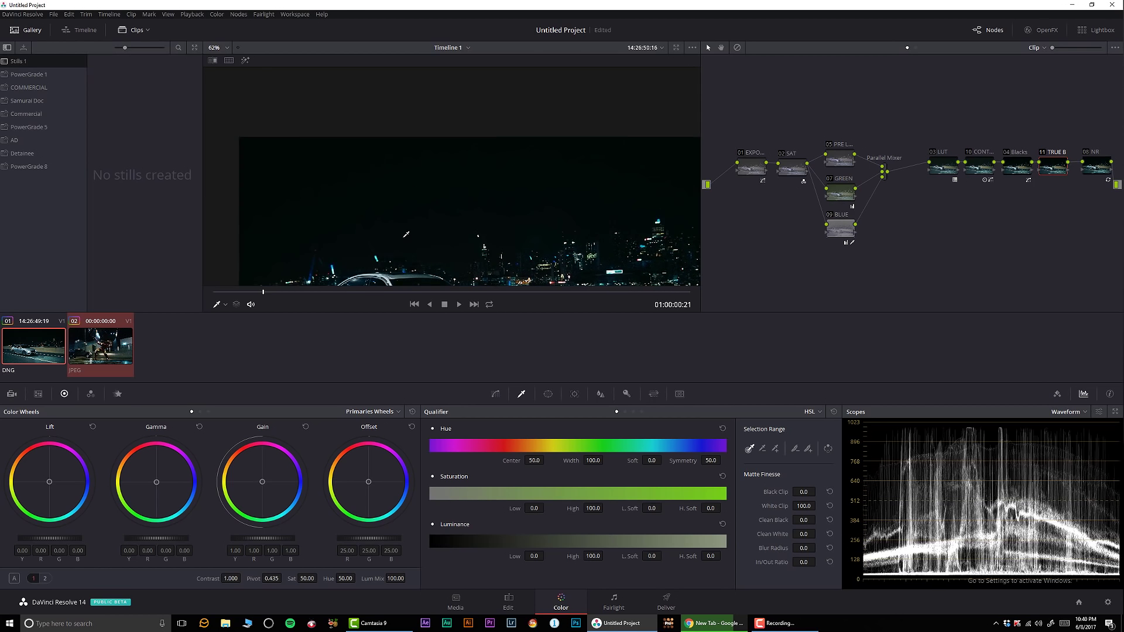
pyautogui.scroll(-2, 410, 205)
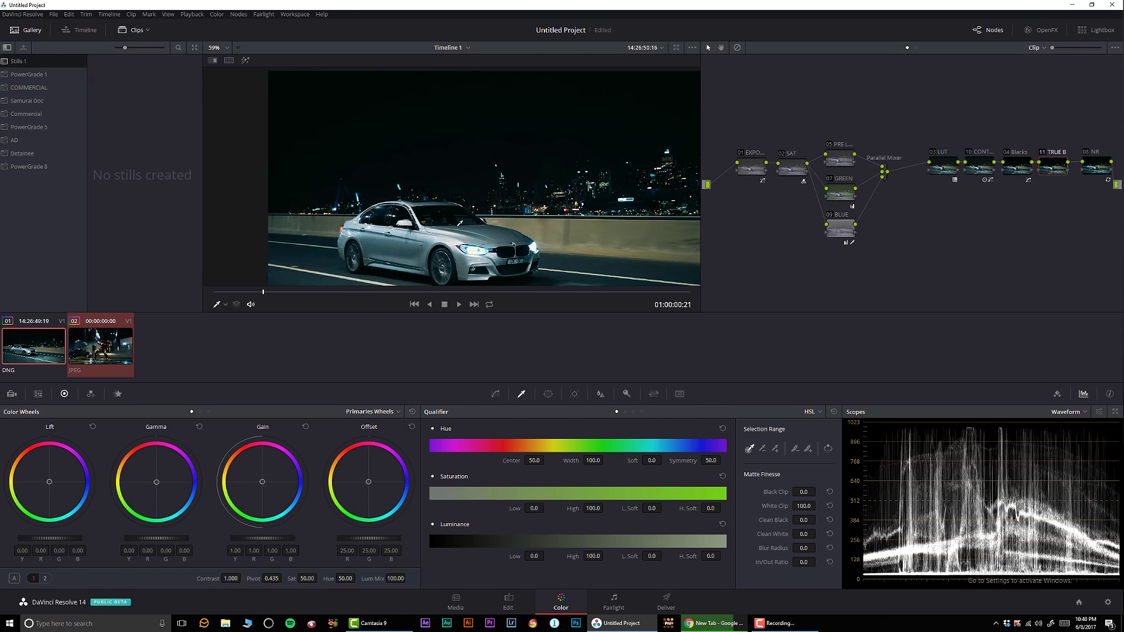
pyautogui.moveTo(383, 116); pyautogui.dragTo(419, 134)
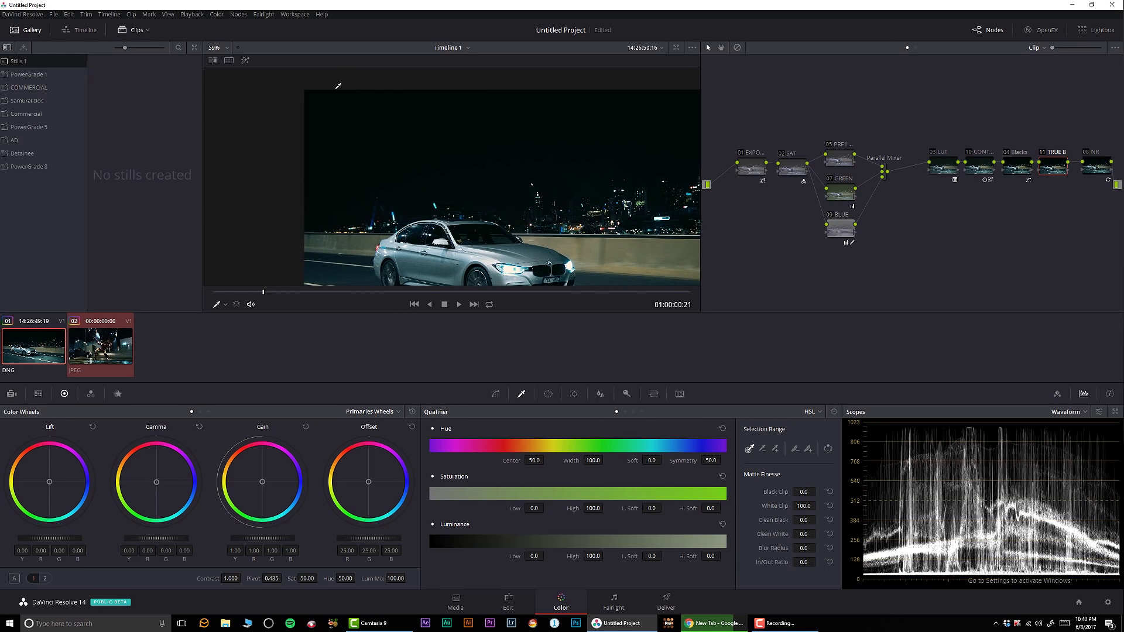
pyautogui.hotkey('alt', 'd')
pyautogui.hotkey('alt', 'd')
pyautogui.click(98, 351)
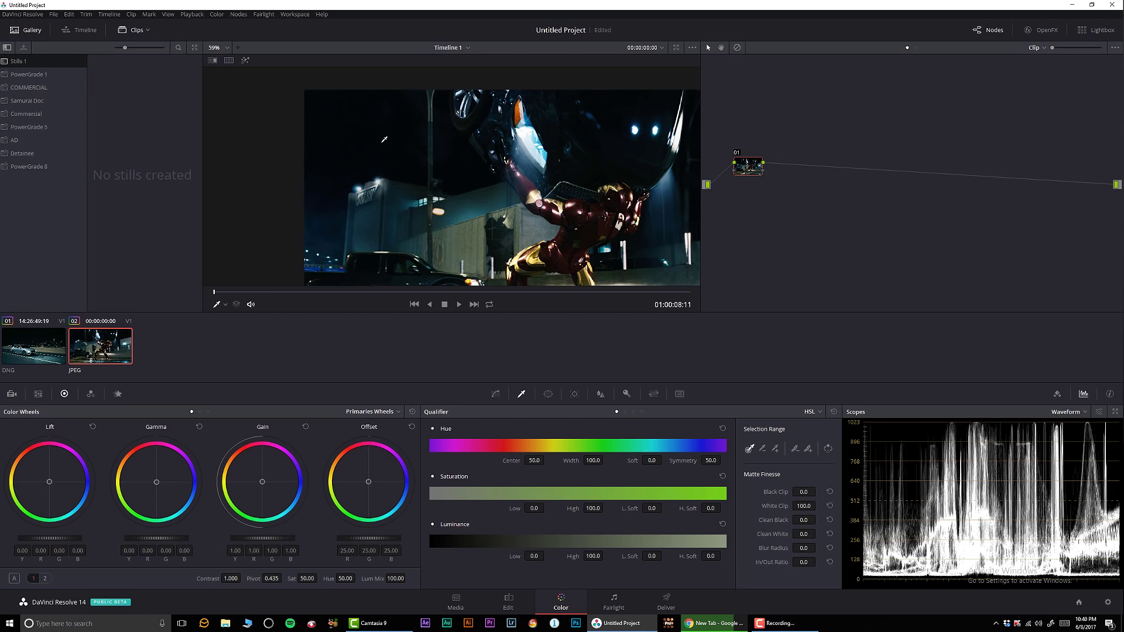
pyautogui.click(53, 354)
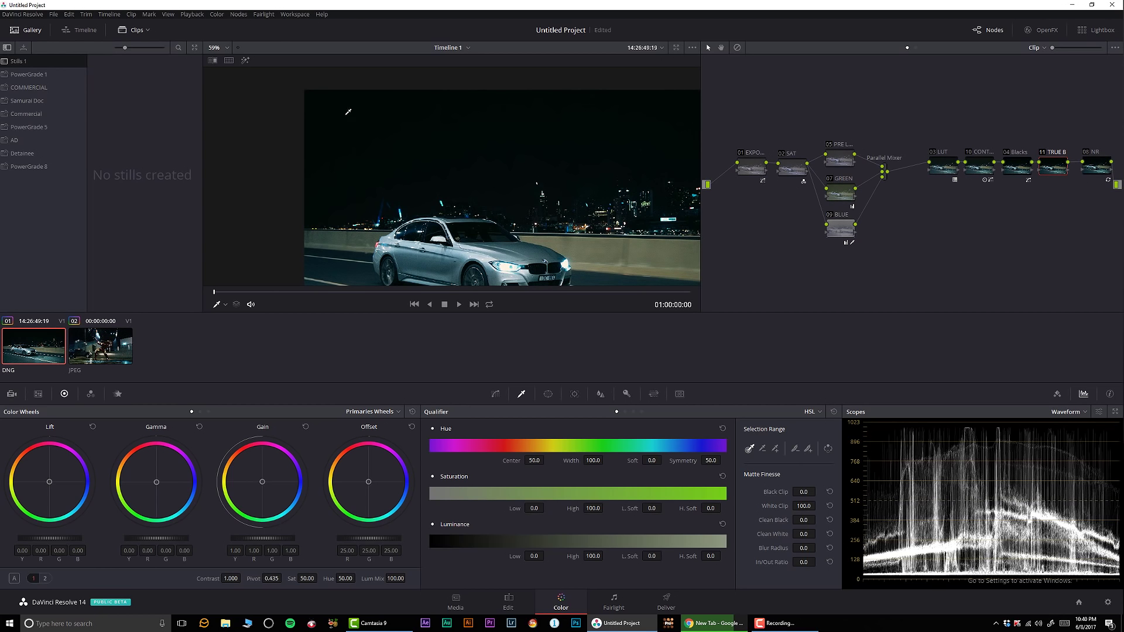
# Isolate the shadows on TRUE B using the highlight view, with luminance high 51.5, high softness 1.7 and clean white 2.2
pyautogui.click(245, 60)
pyautogui.moveTo(591, 557); pyautogui.dragTo(450, 557)
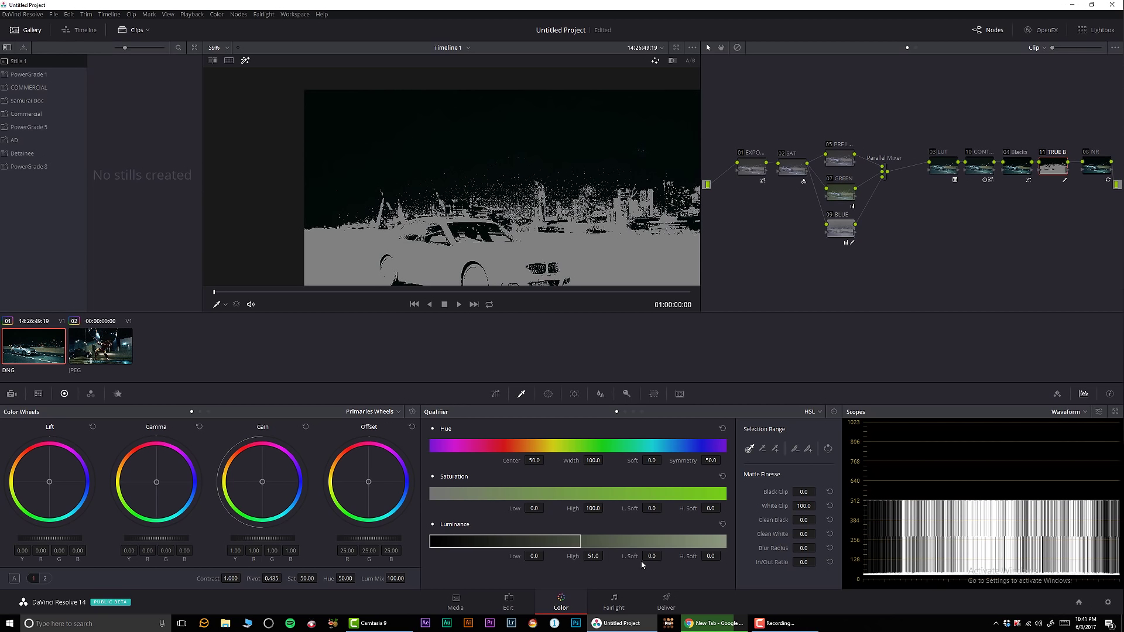
pyautogui.moveTo(711, 556); pyautogui.dragTo(726, 554)
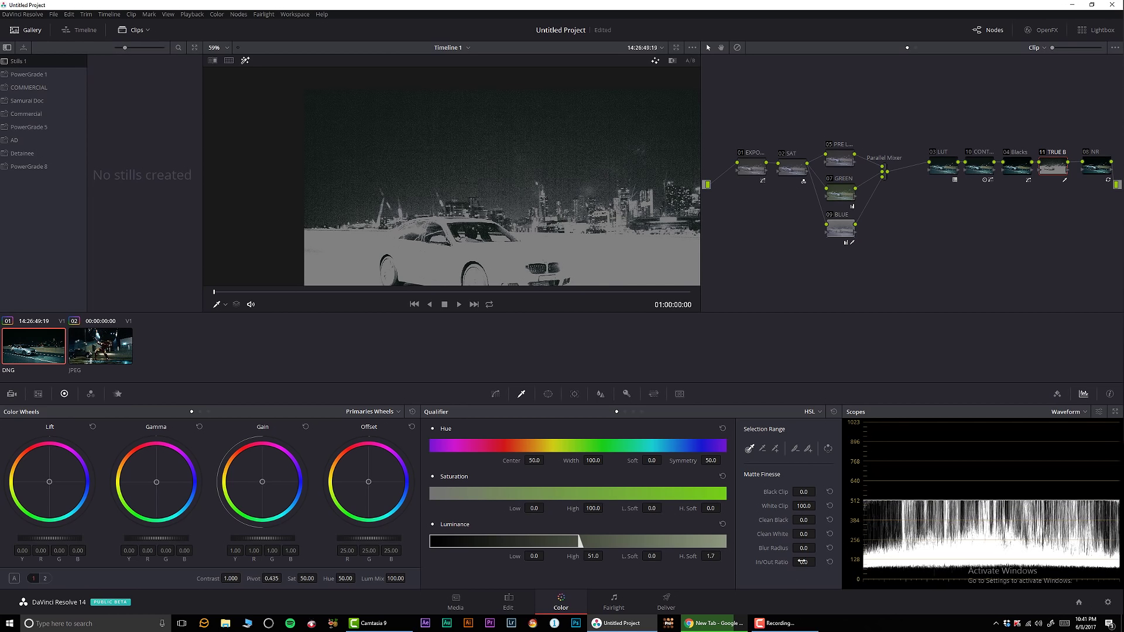
pyautogui.moveTo(804, 533); pyautogui.dragTo(812, 535)
pyautogui.moveTo(593, 557); pyautogui.dragTo(605, 556)
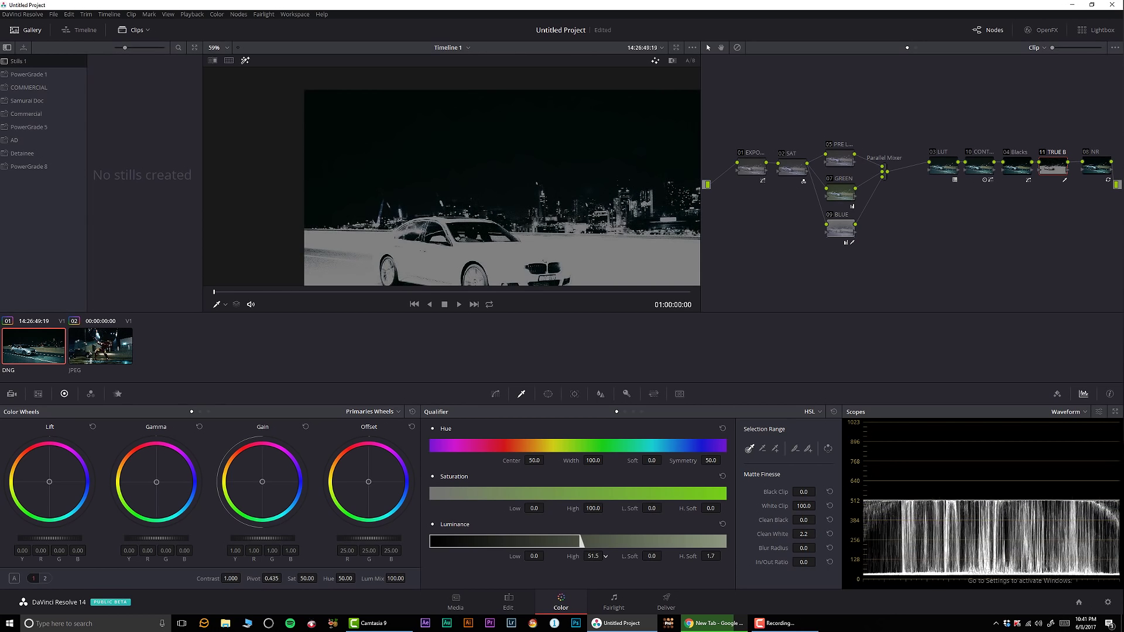
pyautogui.click(245, 60)
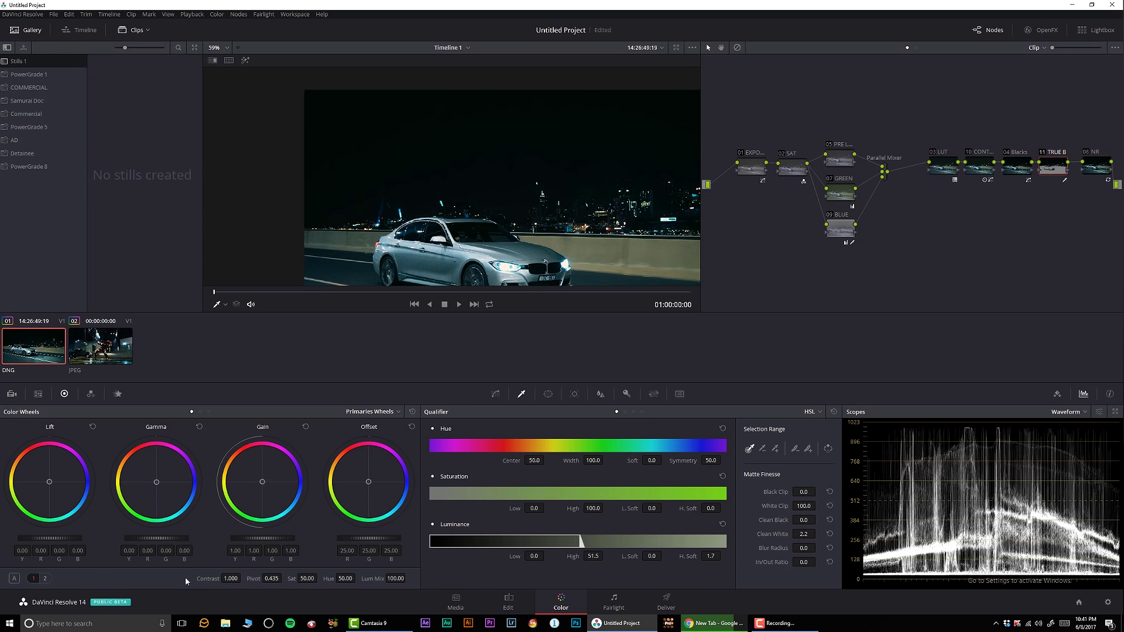
# Try raising the TRUE B node's contrast to 1.382 and reset it to 1
pyautogui.moveTo(232, 578); pyautogui.dragTo(320, 579)
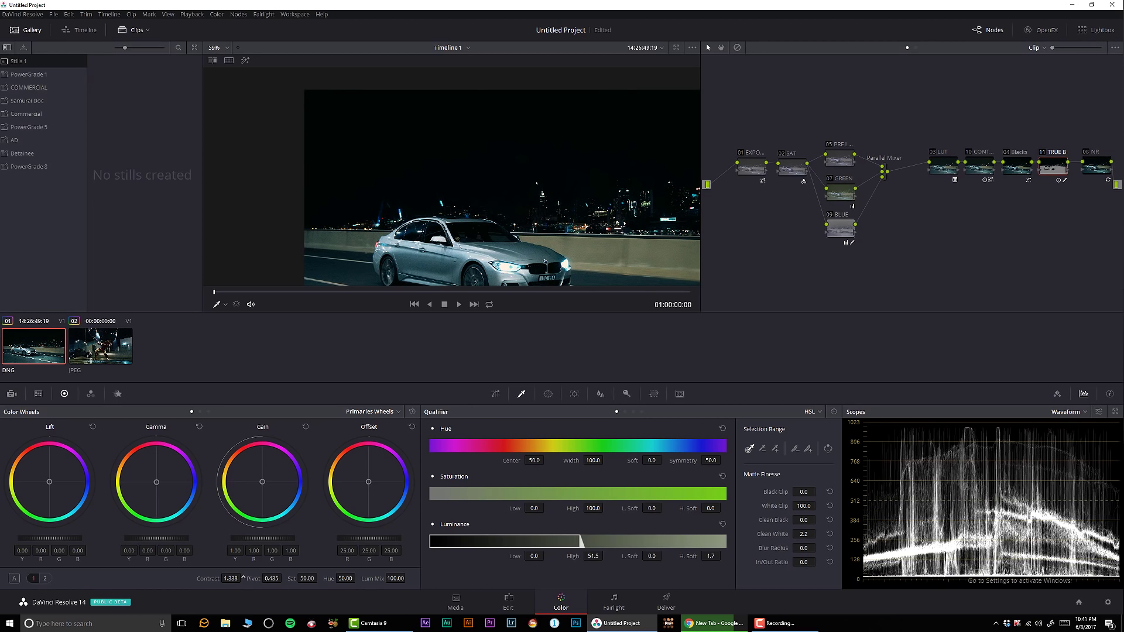
pyautogui.moveTo(233, 579)
pyautogui.mouseDown()
pyautogui.moveTo(255, 578)
pyautogui.moveTo(241, 578)
pyautogui.mouseUp()
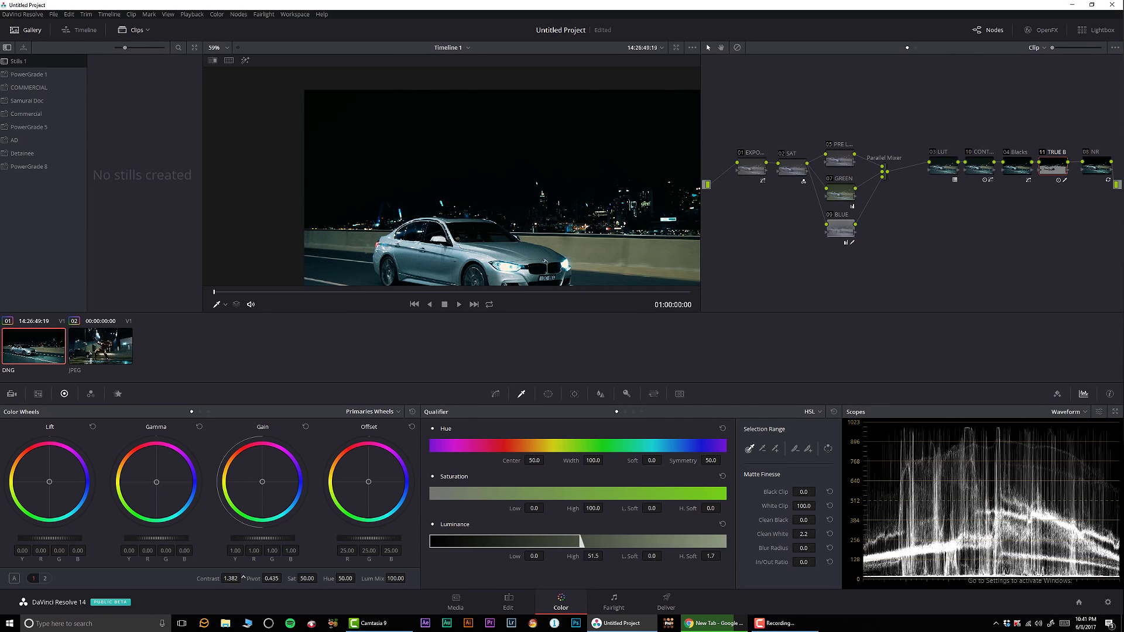
pyautogui.doubleClick(231, 578)
pyautogui.write('1')
pyautogui.press('Return')
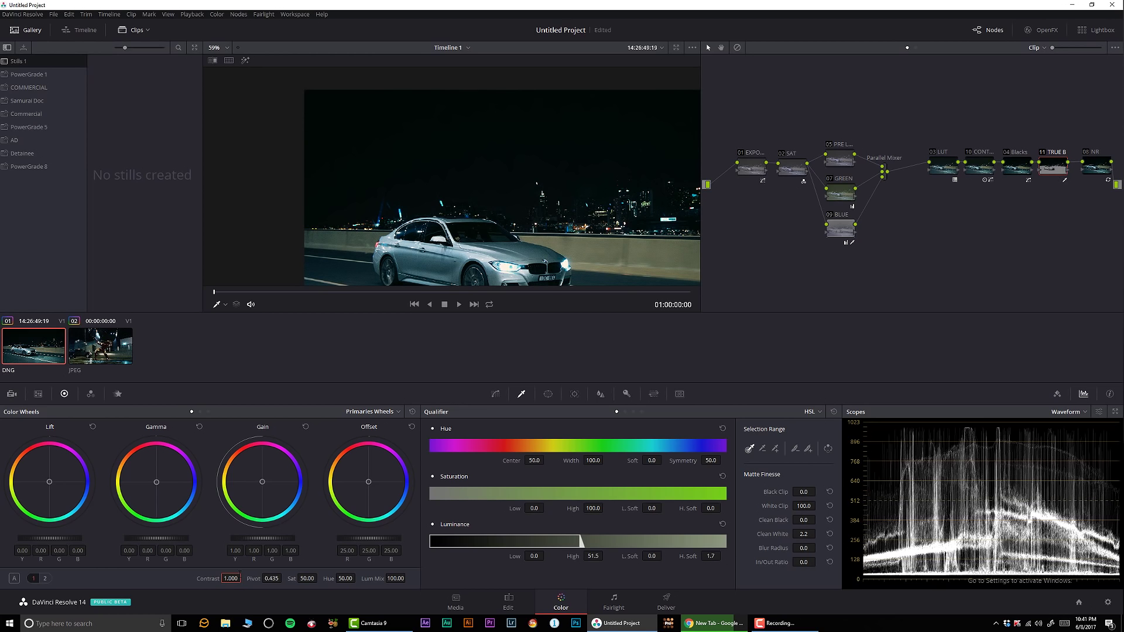
# Anchor the middle of TRUE B's Lum Vs Sat curve, lower its black end to saturation 0.00, and set the contrast to 1.190
pyautogui.click(812, 412)
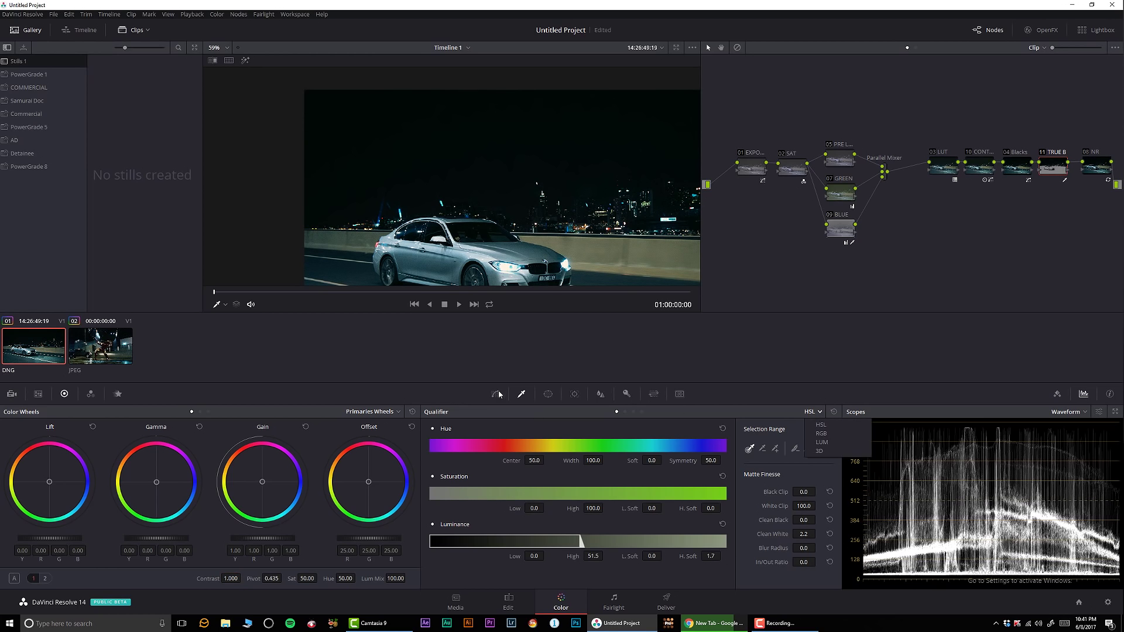
pyautogui.click(495, 394)
pyautogui.click(800, 412)
pyautogui.click(804, 459)
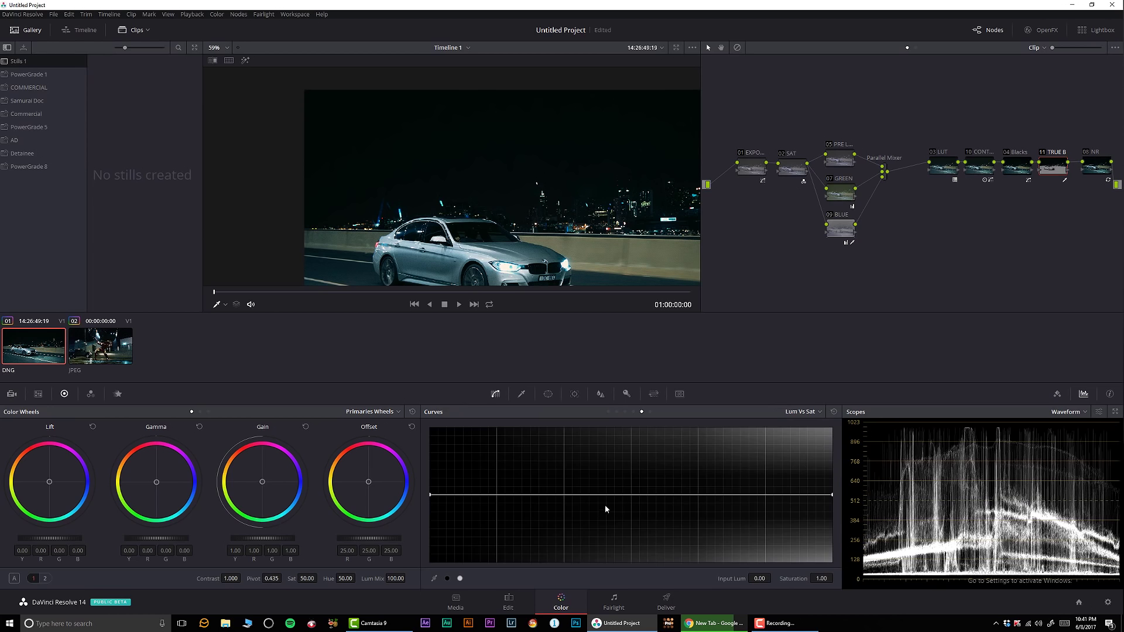
pyautogui.click(630, 498)
pyautogui.moveTo(431, 495); pyautogui.dragTo(434, 631)
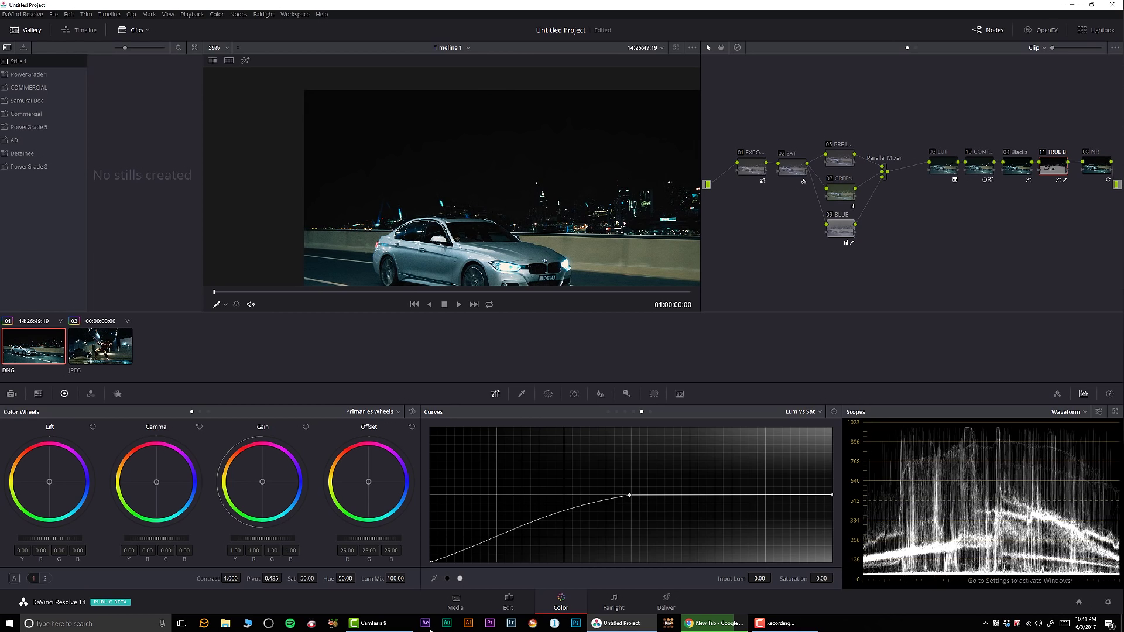
pyautogui.moveTo(237, 579); pyautogui.dragTo(275, 562)
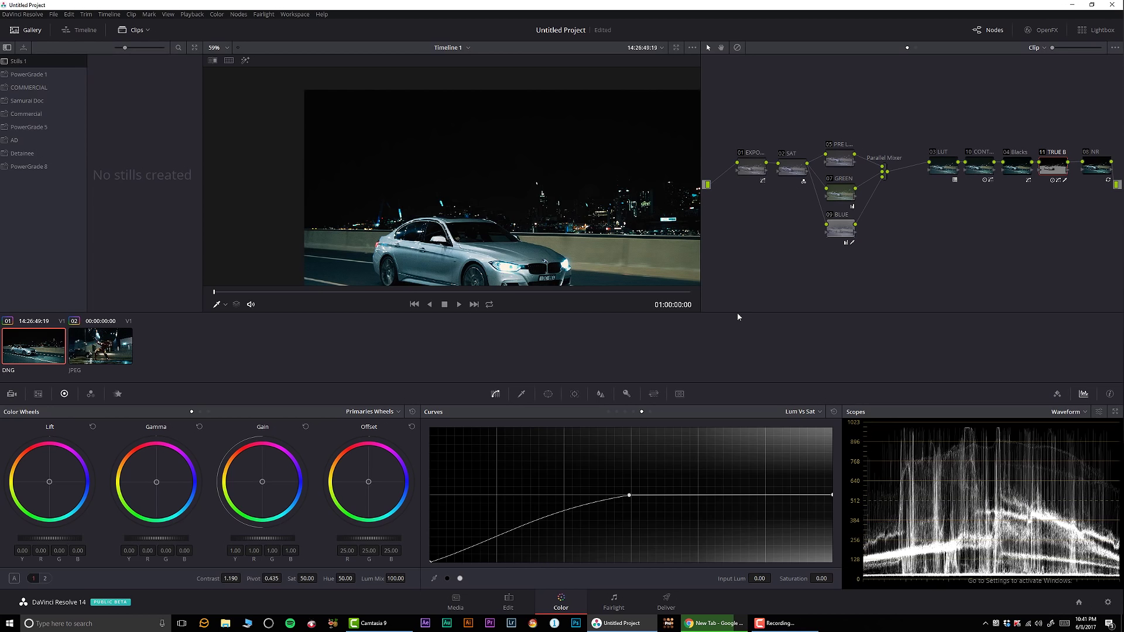
# View the car shot at fitted size with and without the TRUE B node and inspect the car up close
pyautogui.click(1088, 171)
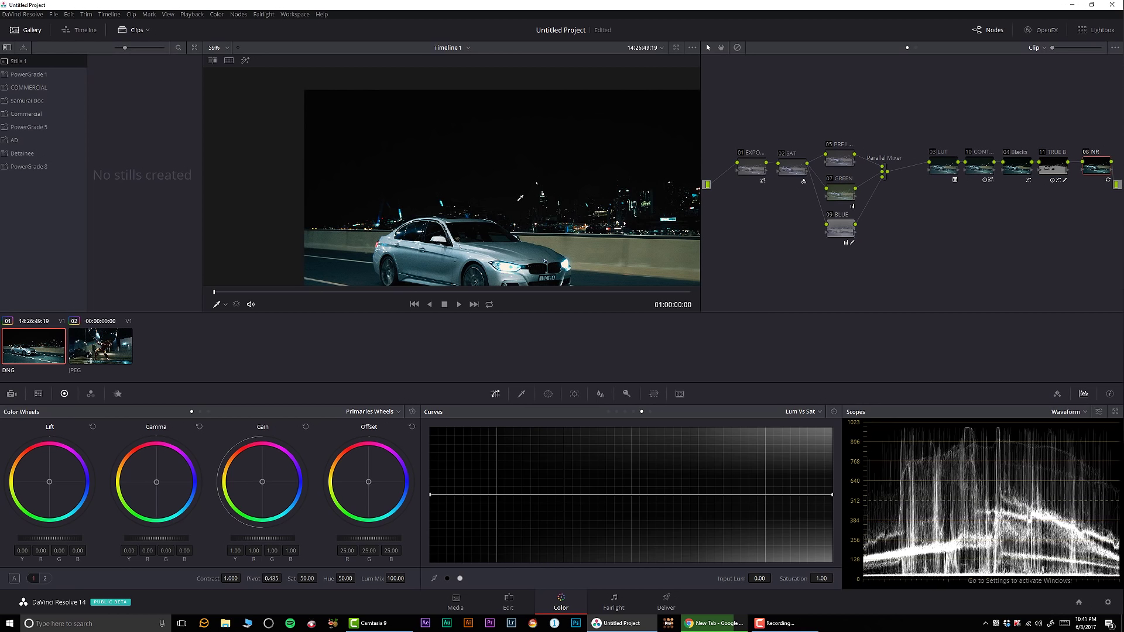
pyautogui.hotkey('shift', 'z')
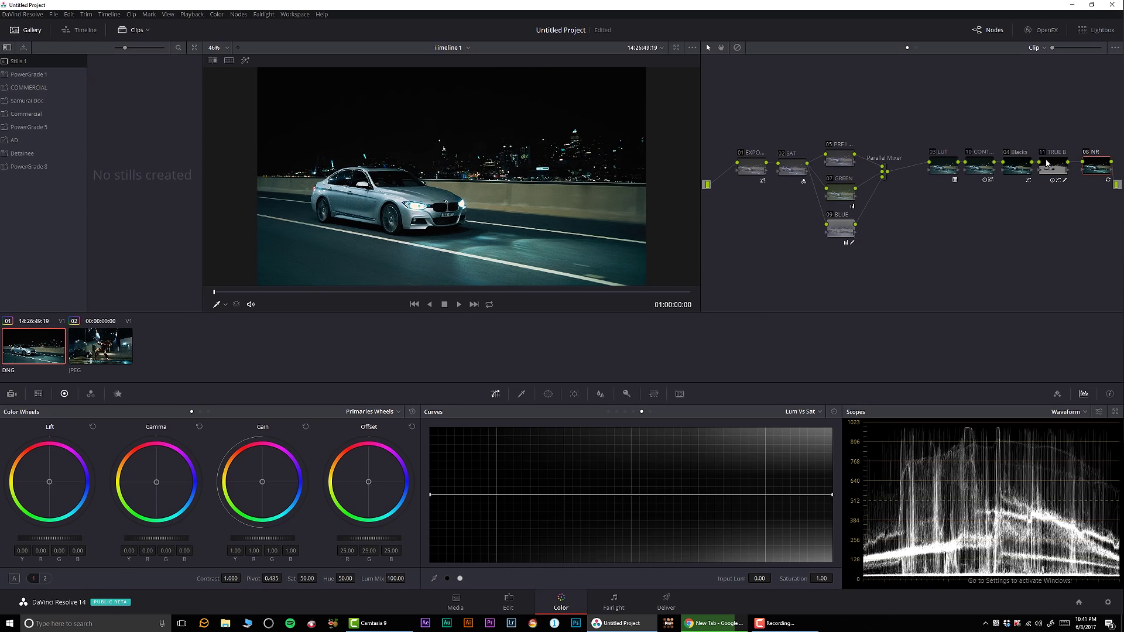
pyautogui.click(1044, 153)
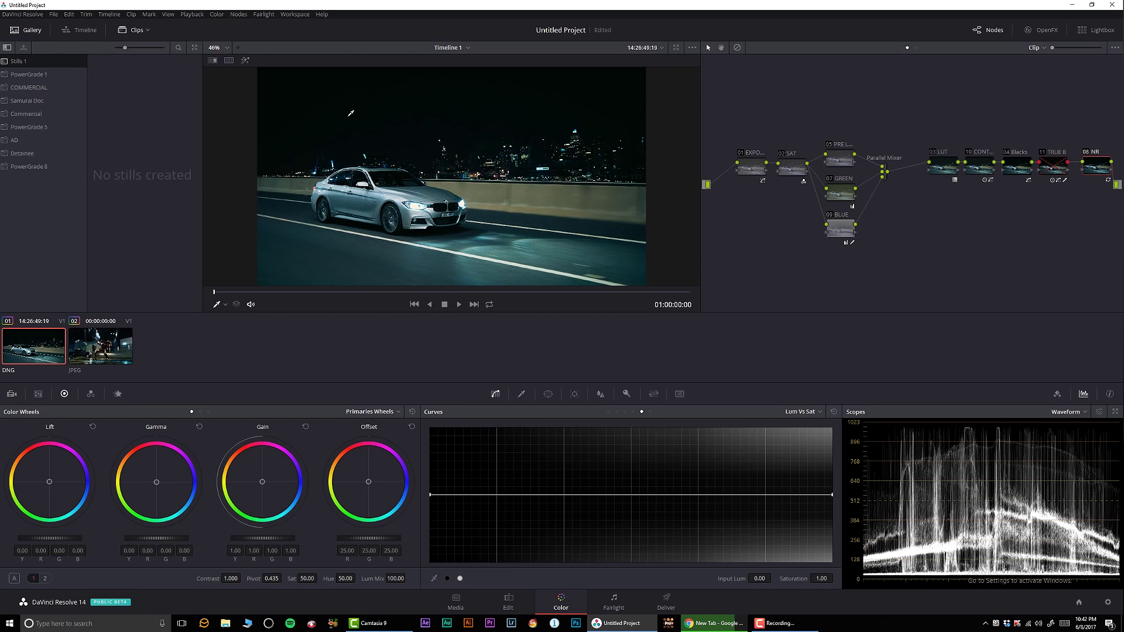
pyautogui.click(1042, 153)
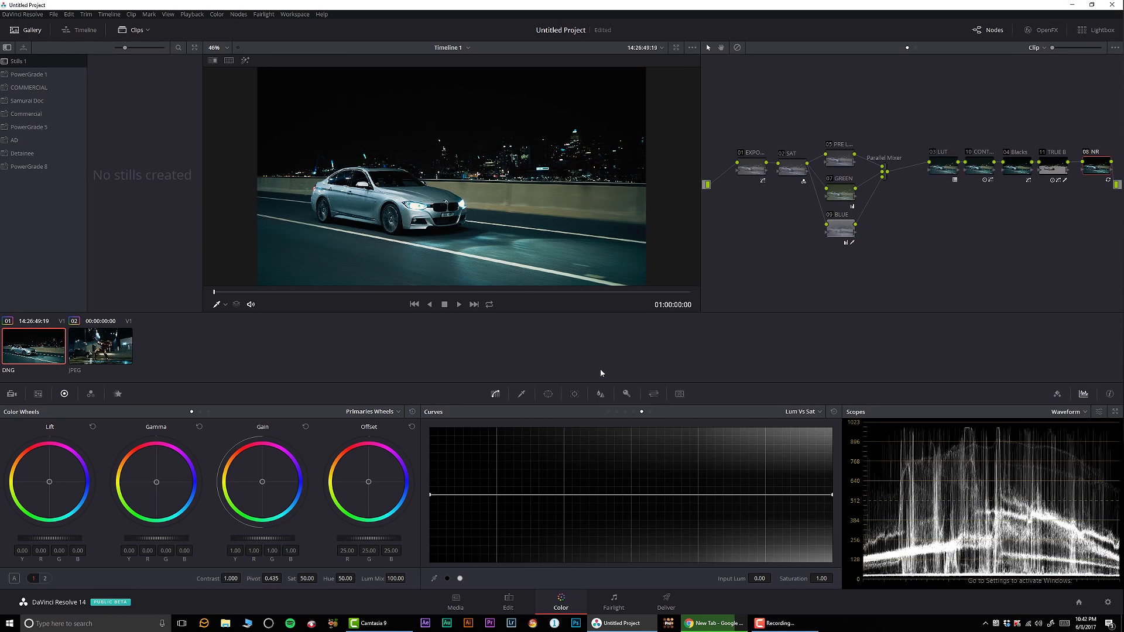
pyautogui.scroll(5, 355, 177)
pyautogui.scroll(2, 356, 176)
pyautogui.moveTo(359, 203); pyautogui.dragTo(492, 182)
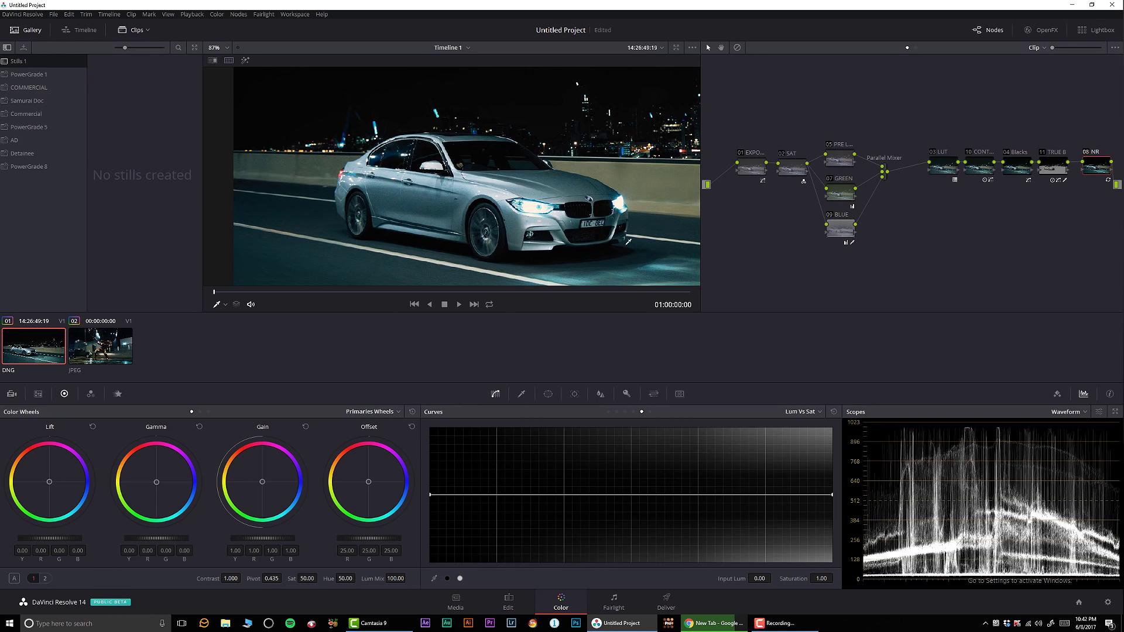
pyautogui.scroll(-2, 567, 232)
pyautogui.scroll(-2, 567, 232)
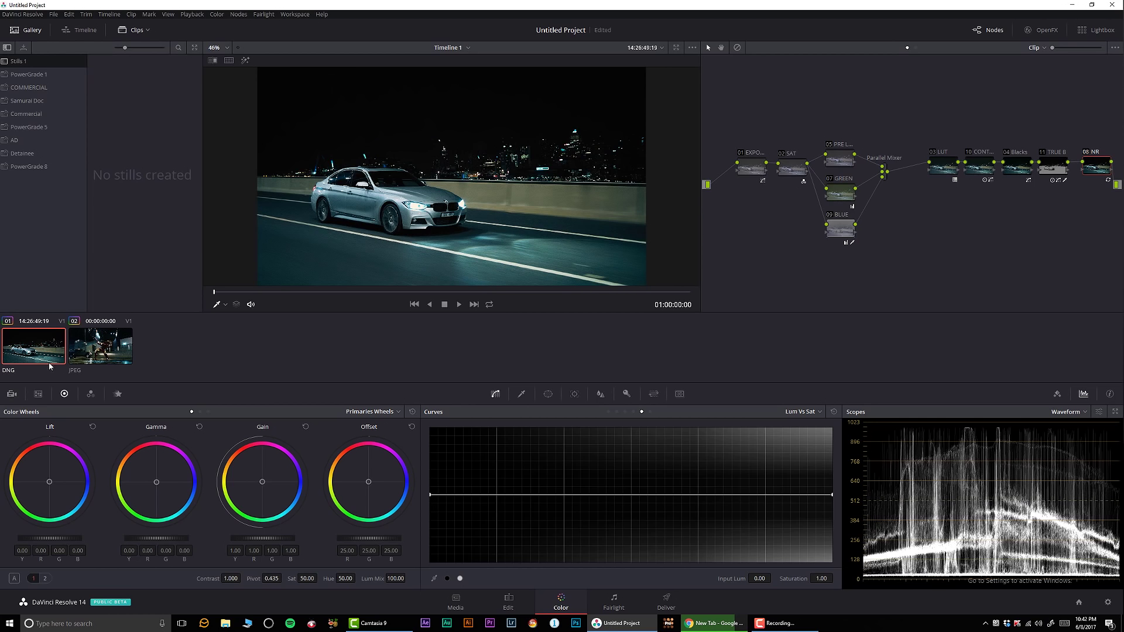
# Show the car shot beside the JPEG reference and set the GREEN node's saturation to 70.60
pyautogui.click(227, 59)
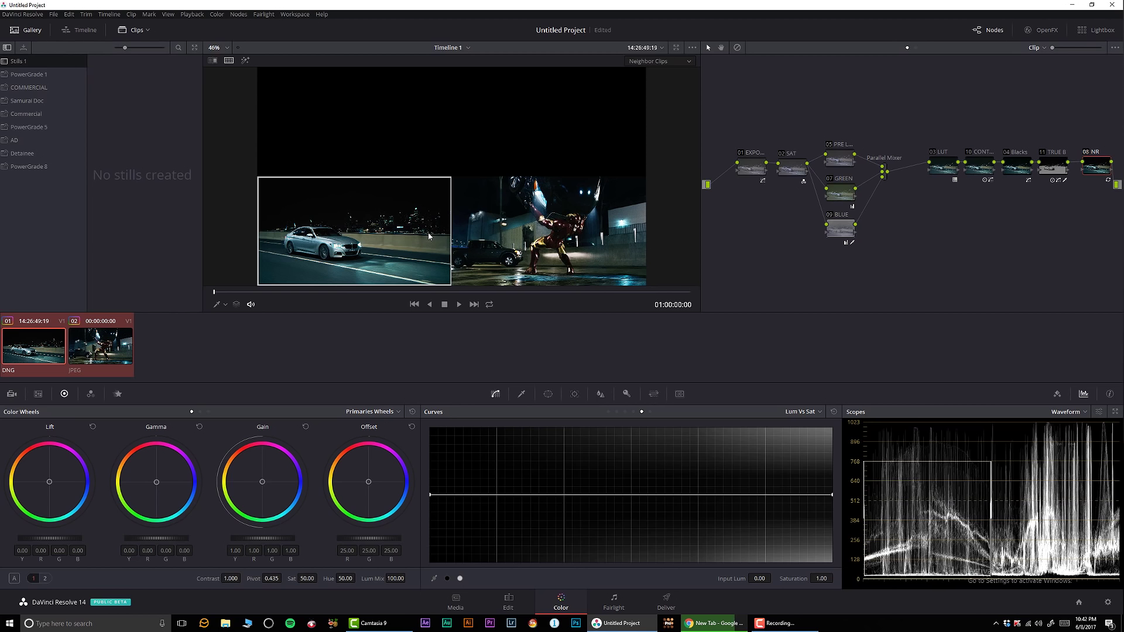
pyautogui.scroll(3, 537, 166)
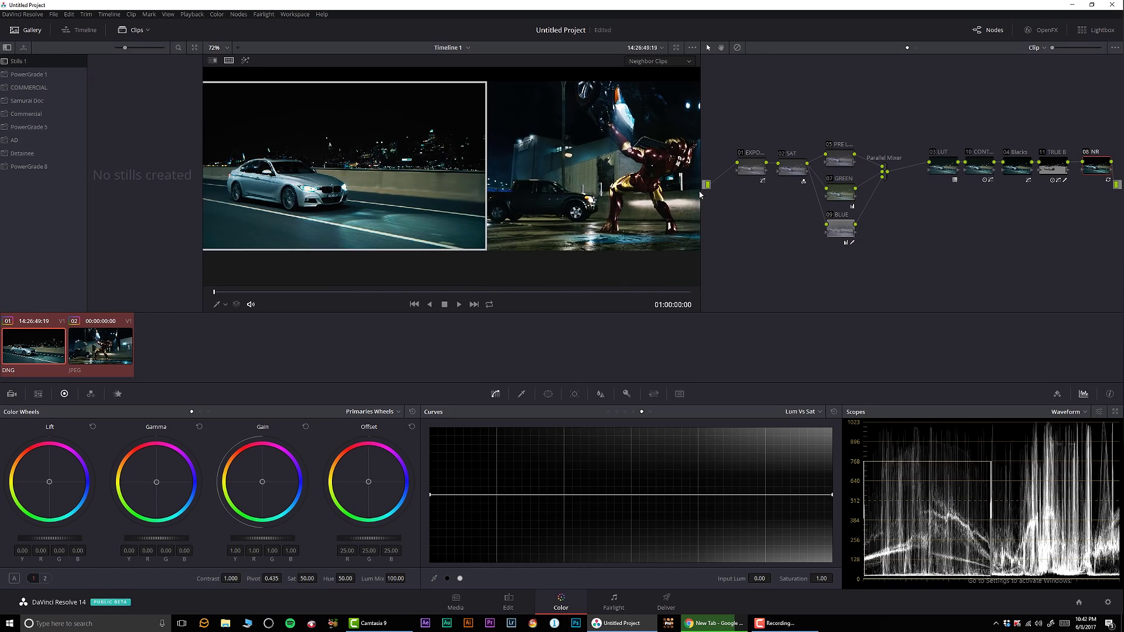
pyautogui.click(850, 187)
pyautogui.moveTo(306, 578); pyautogui.dragTo(328, 578)
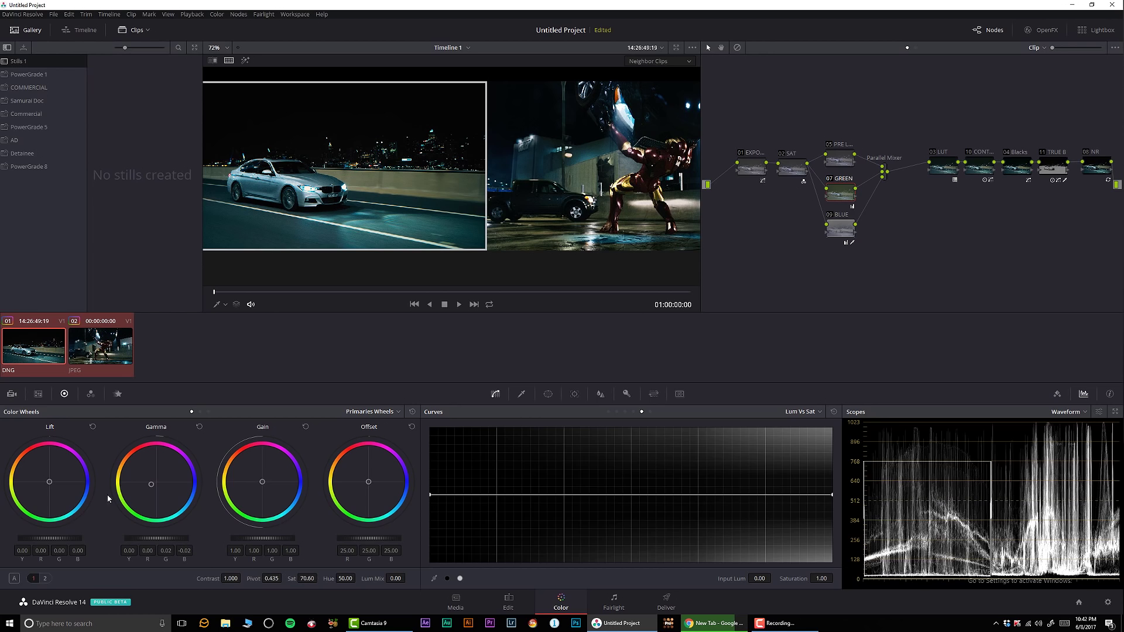
# Nudge the GREEN node's gamma to green 0.02 and blue -0.03, and compare the shot with and without the node
pyautogui.moveTo(151, 484); pyautogui.dragTo(151, 484)
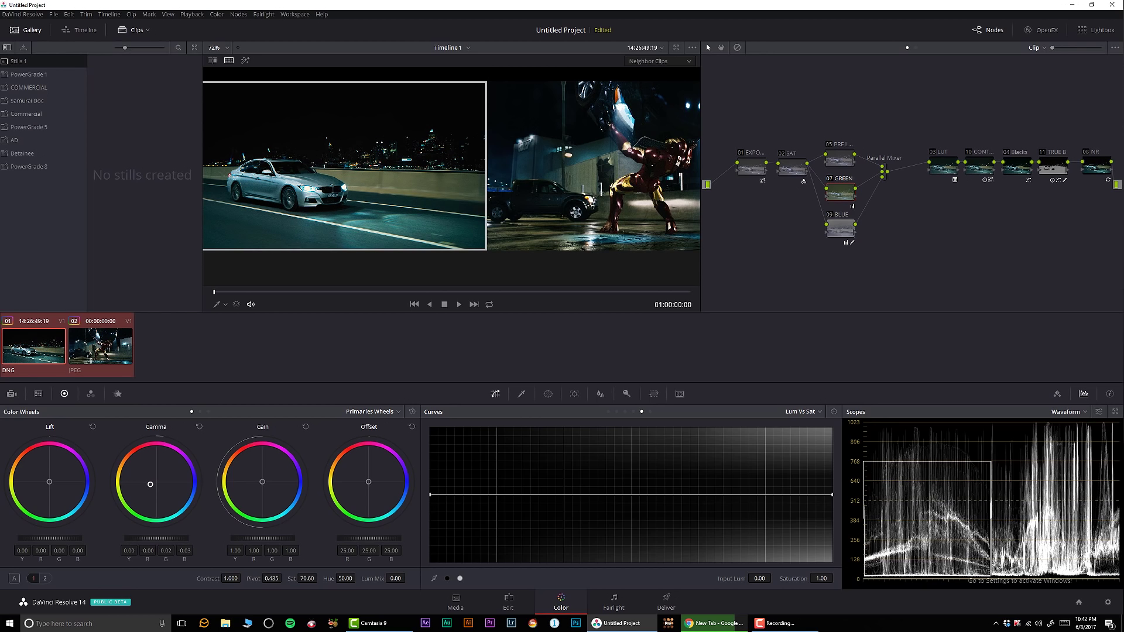
pyautogui.click(829, 179)
pyautogui.click(829, 180)
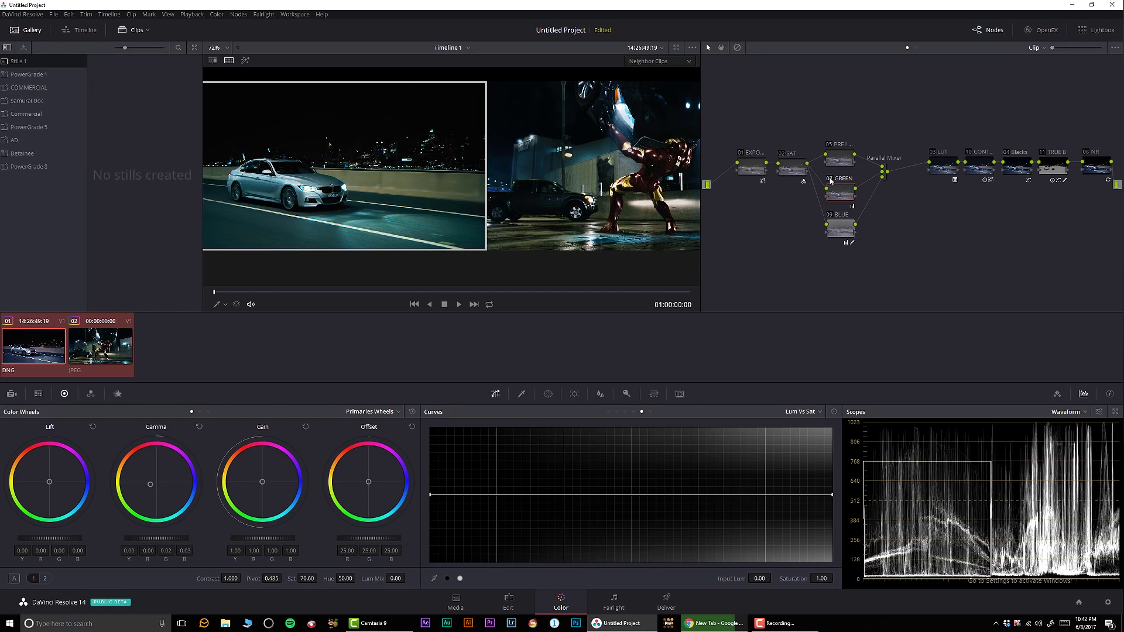
# View the car shot on its own without the JPEG reference and compare it with and without the full grade
pyautogui.click(229, 61)
pyautogui.moveTo(467, 176); pyautogui.dragTo(507, 246)
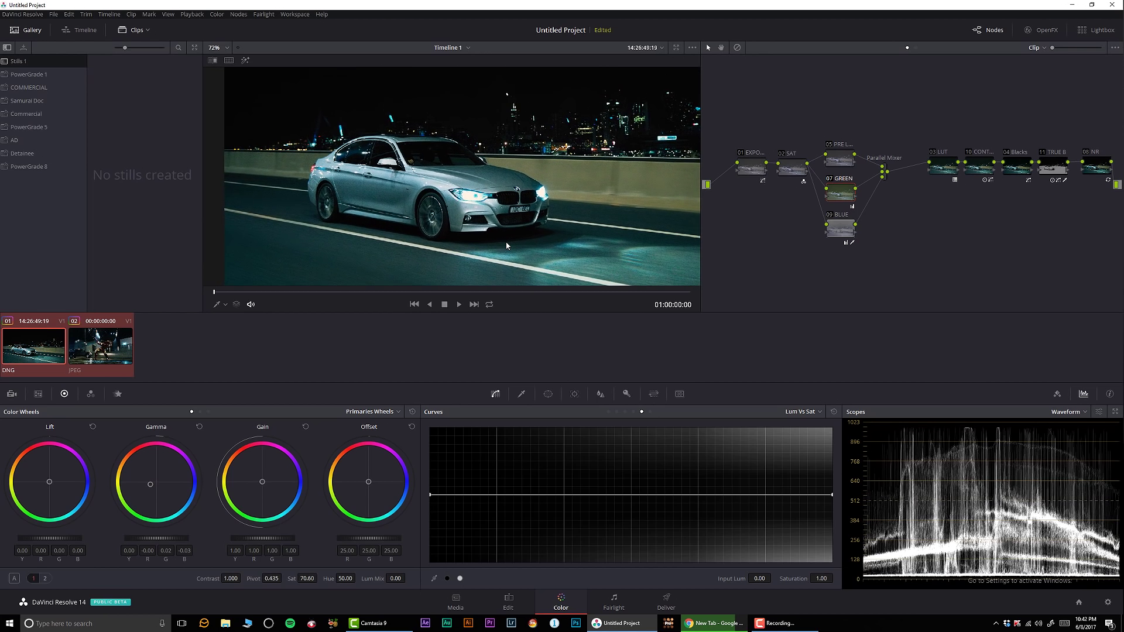
pyautogui.scroll(-3, 507, 244)
pyautogui.hotkey('shift', 'd')
pyautogui.hotkey('shift', 'd')
pyautogui.hotkey('shift', 'd')
pyautogui.hotkey('shift', 'd')
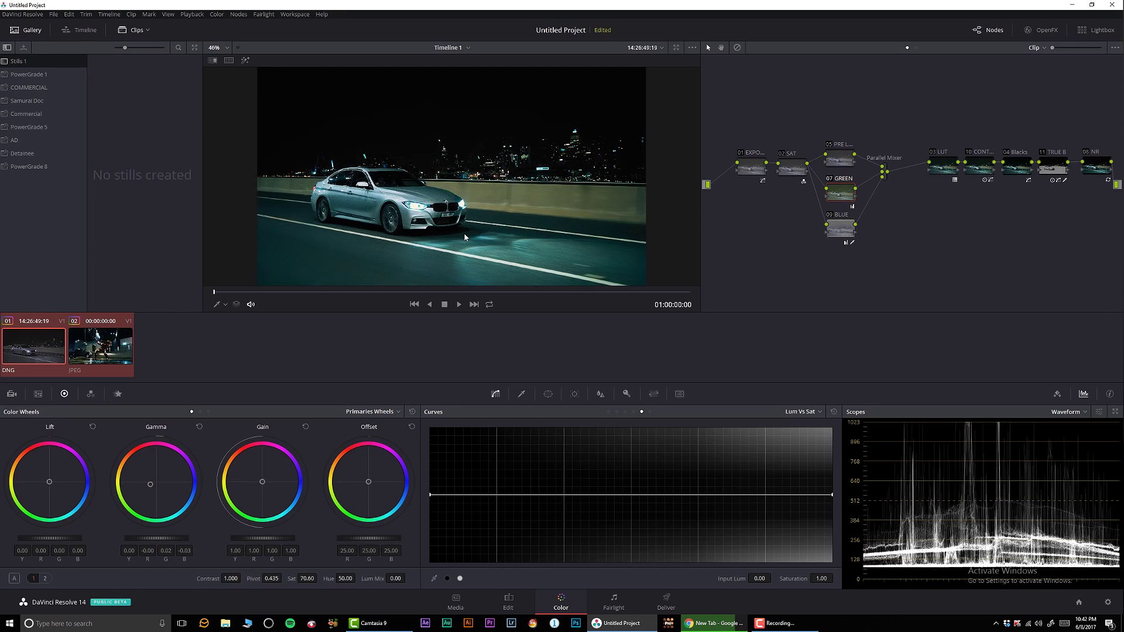
# Compare the car shot with and without the BLUE node and inspect the car more closely
pyautogui.click(829, 215)
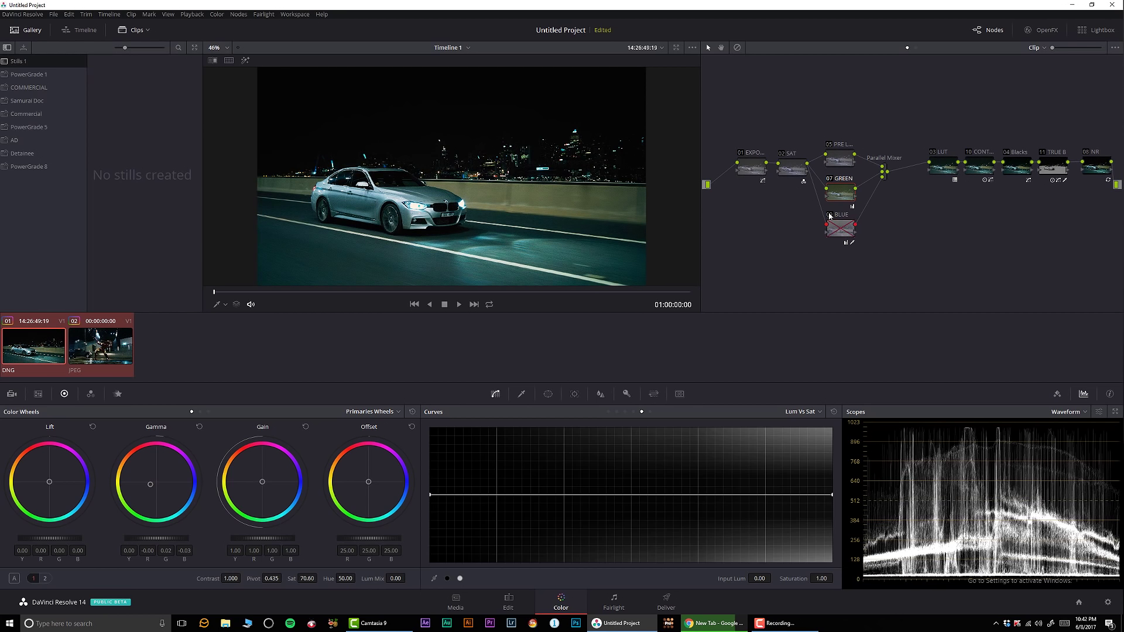
pyautogui.click(831, 217)
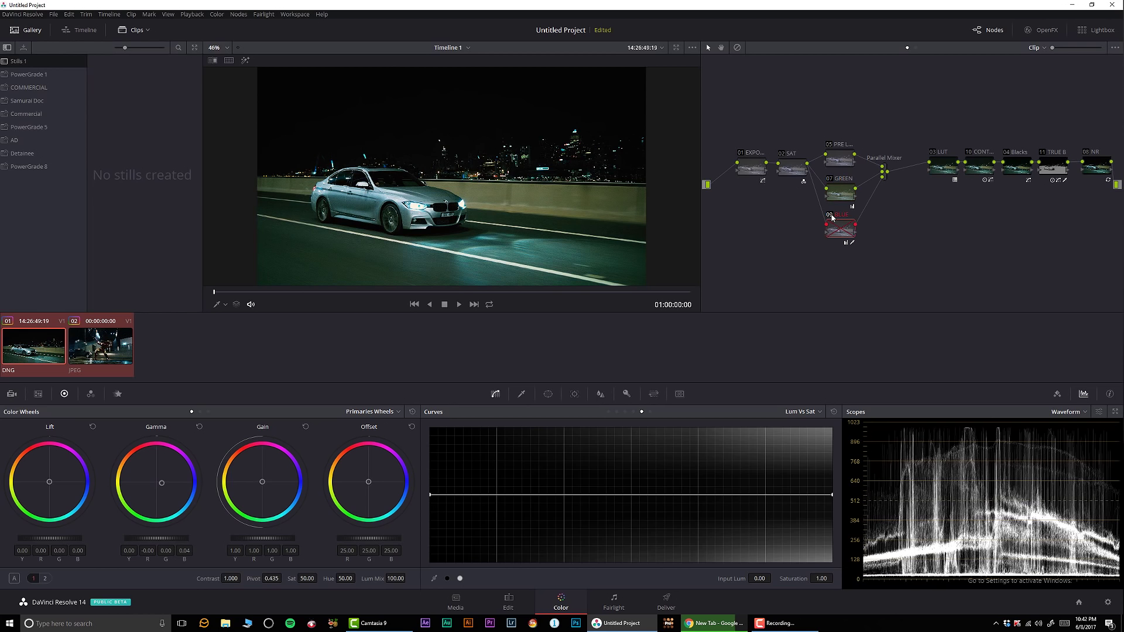
pyautogui.click(831, 217)
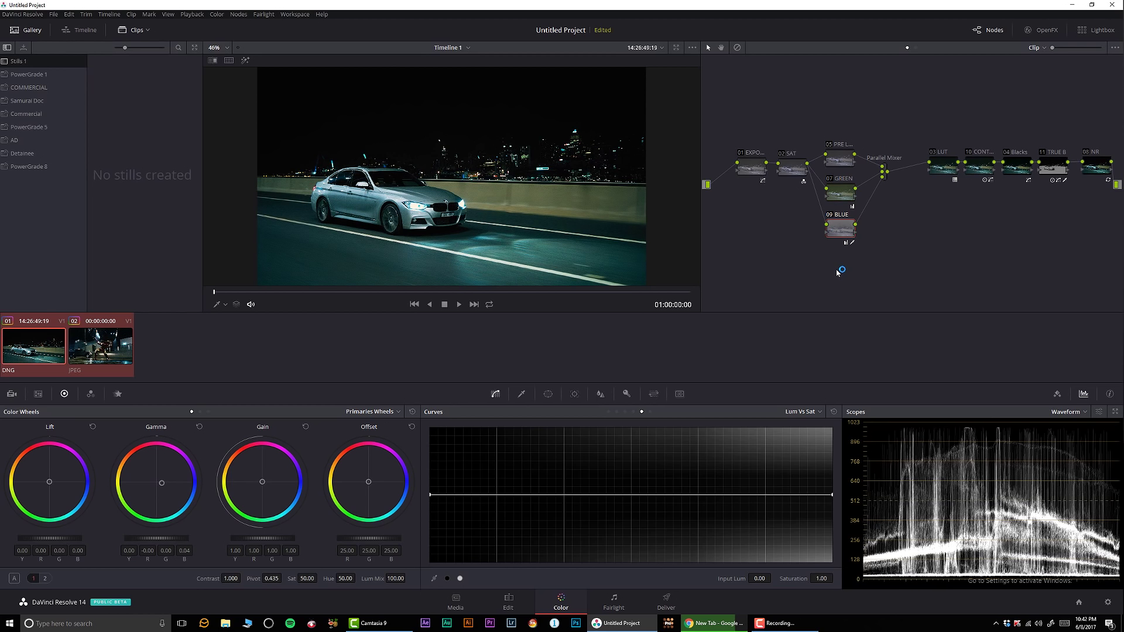
pyautogui.scroll(2, 342, 214)
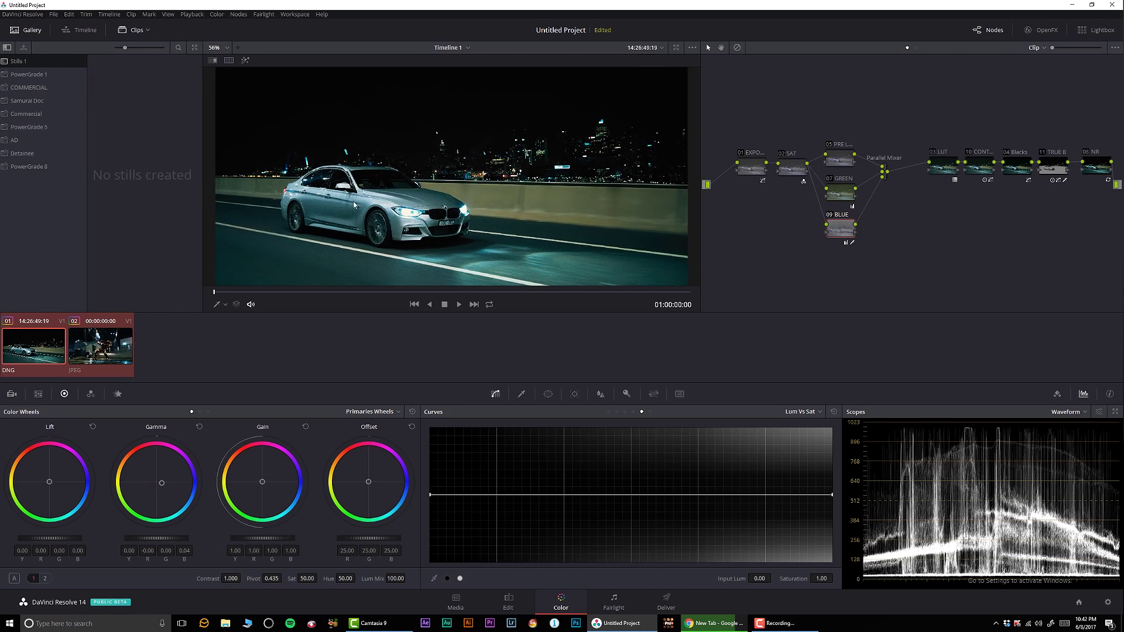
# Combine the LUT, contrast, Blacks, TRUE B and NR nodes into one compound node
pyautogui.moveTo(786, 111); pyautogui.dragTo(873, 100)
pyautogui.moveTo(932, 124); pyautogui.dragTo(993, 178)
pyautogui.rightClick(943, 167)
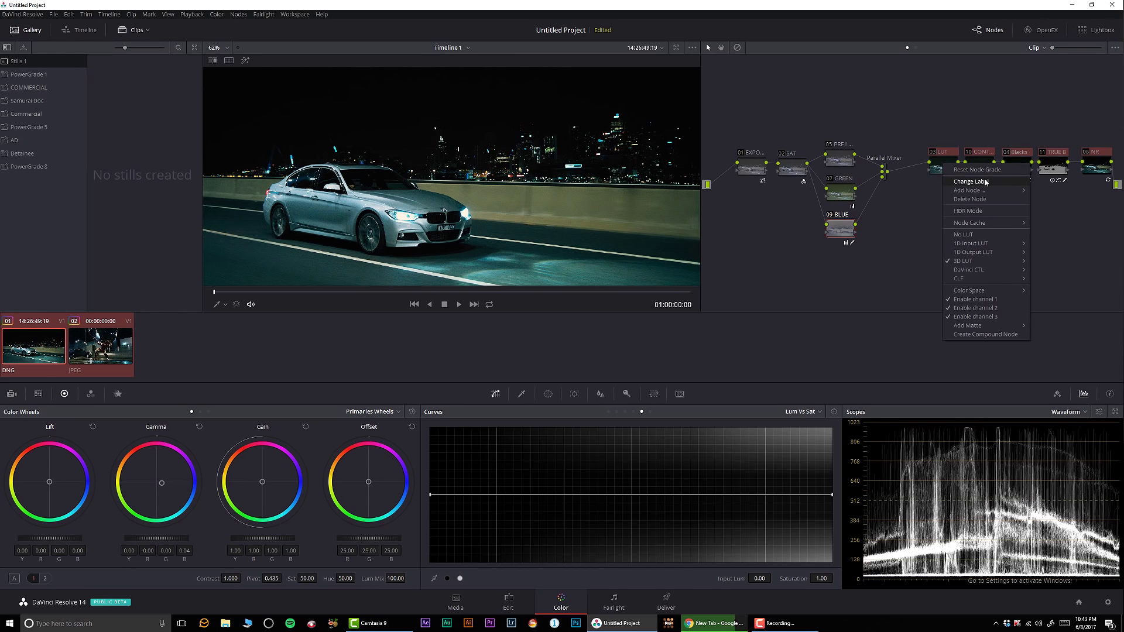
pyautogui.click(972, 334)
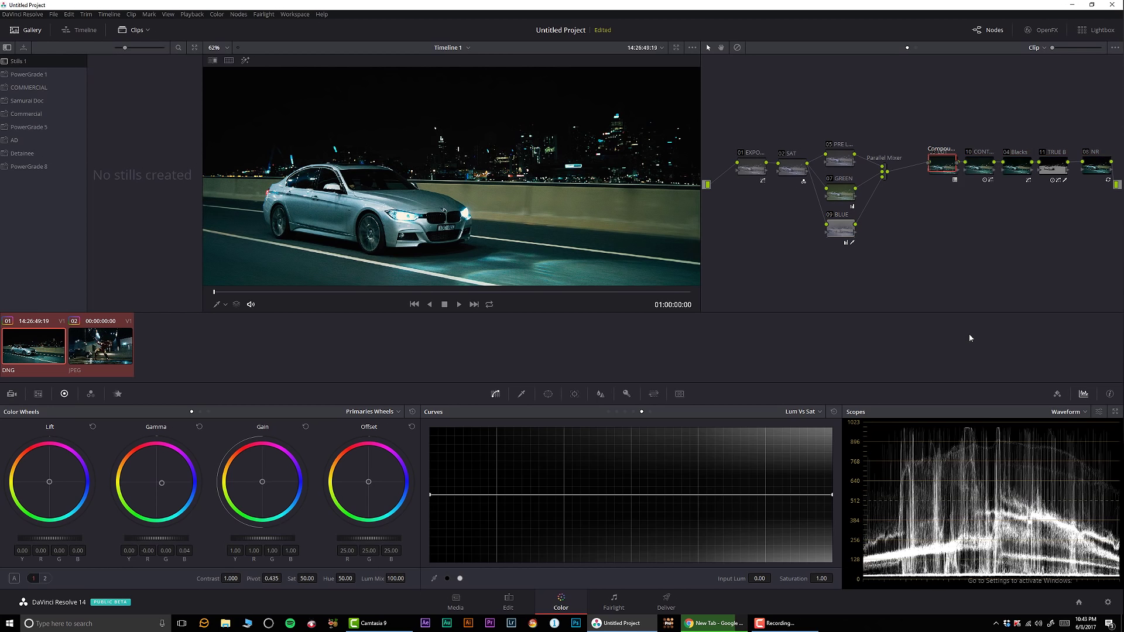
# Label the compound node "LUT +", move it farther along the node graph, and select the BLUE node
pyautogui.moveTo(944, 176); pyautogui.dragTo(952, 180)
pyautogui.rightClick(945, 171)
pyautogui.click(1002, 204)
pyautogui.write('LUT +')
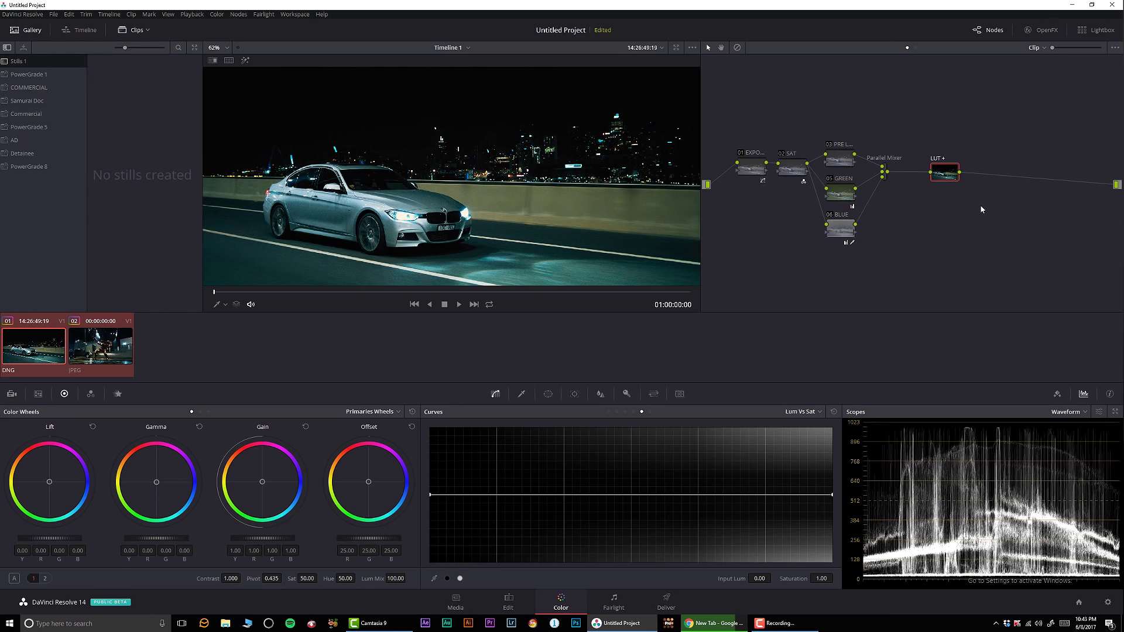
pyautogui.moveTo(946, 174); pyautogui.dragTo(984, 174)
pyautogui.click(845, 237)
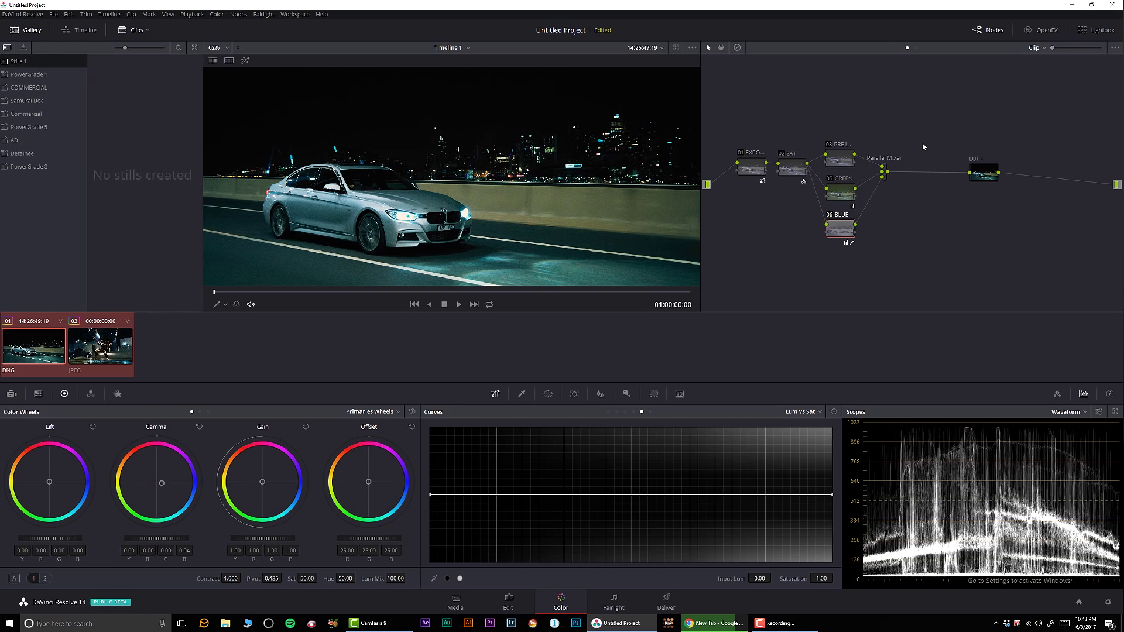
# Scrub to 01:00:07:16 in the car shot and compare it with and without the grade in an enlarged viewer
pyautogui.moveTo(267, 294); pyautogui.dragTo(647, 289)
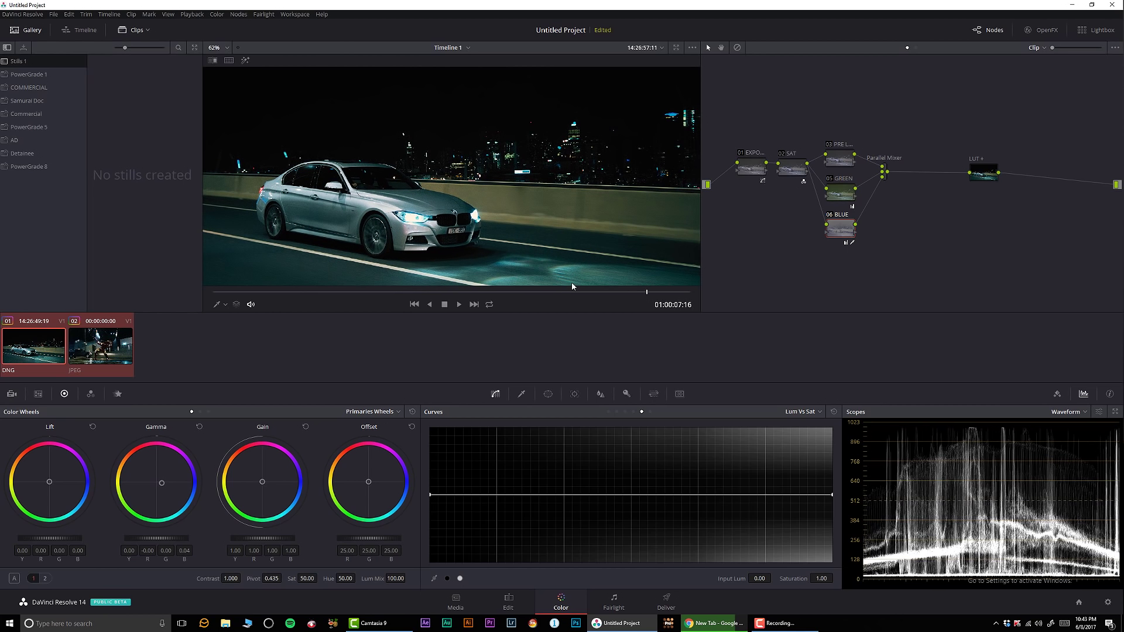
pyautogui.hotkey('alt', 'f')
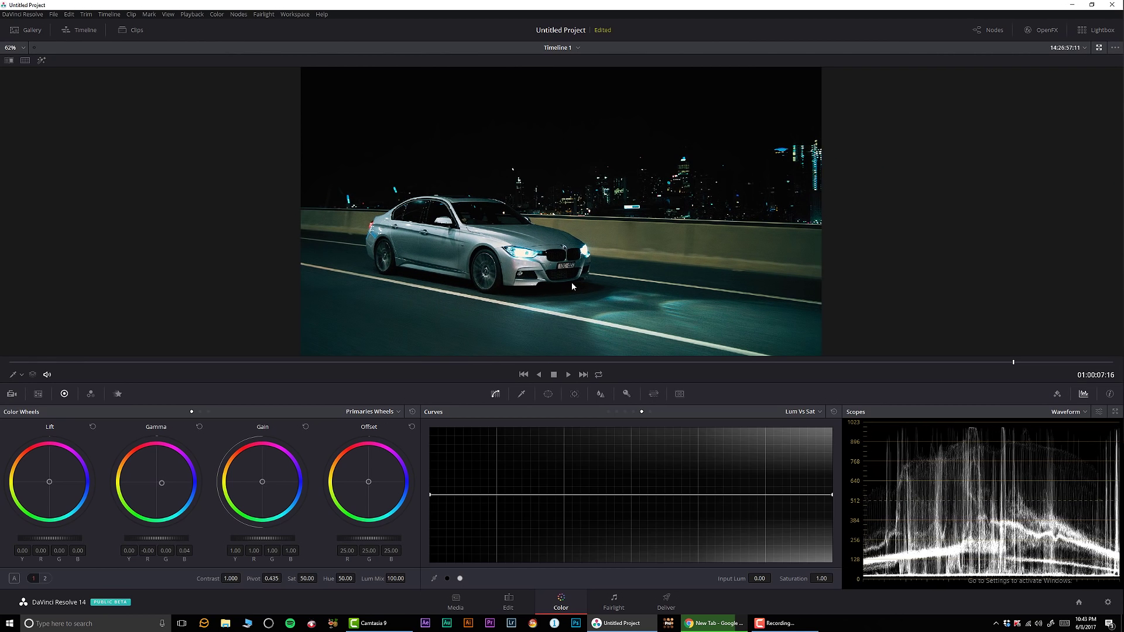
pyautogui.hotkey('shift', 'd')
pyautogui.hotkey('shift', 'd')
pyautogui.hotkey('shift', 'f')
pyautogui.hotkey('shift', 'f')
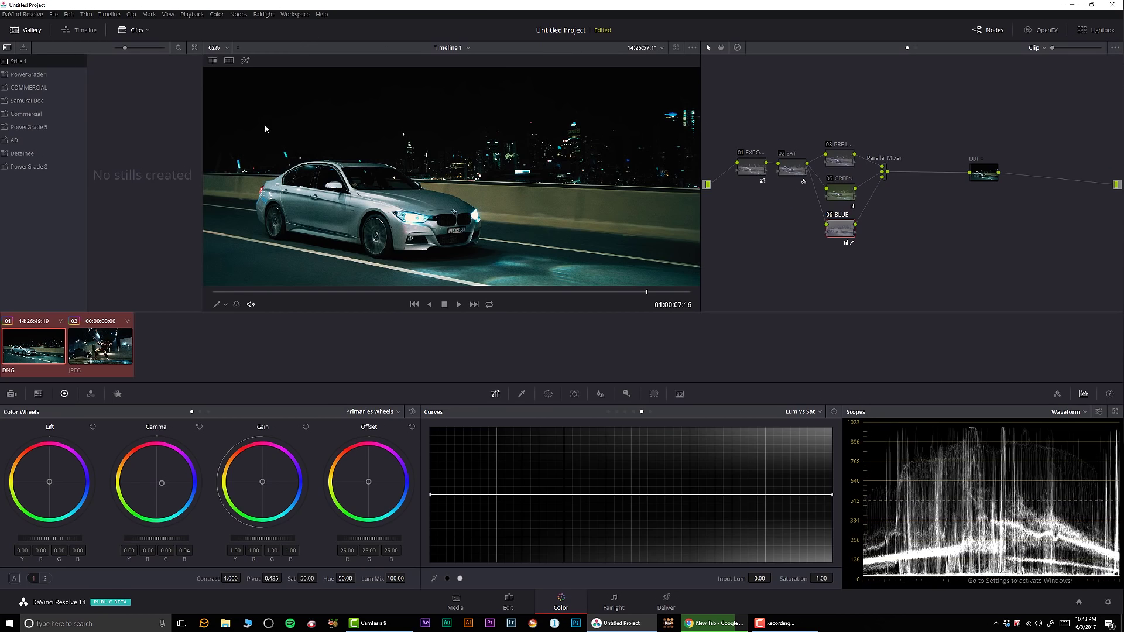
# Hide the clip thumbnails and widen the viewer, inspecting the car's front up close with and without the grade
pyautogui.click(135, 31)
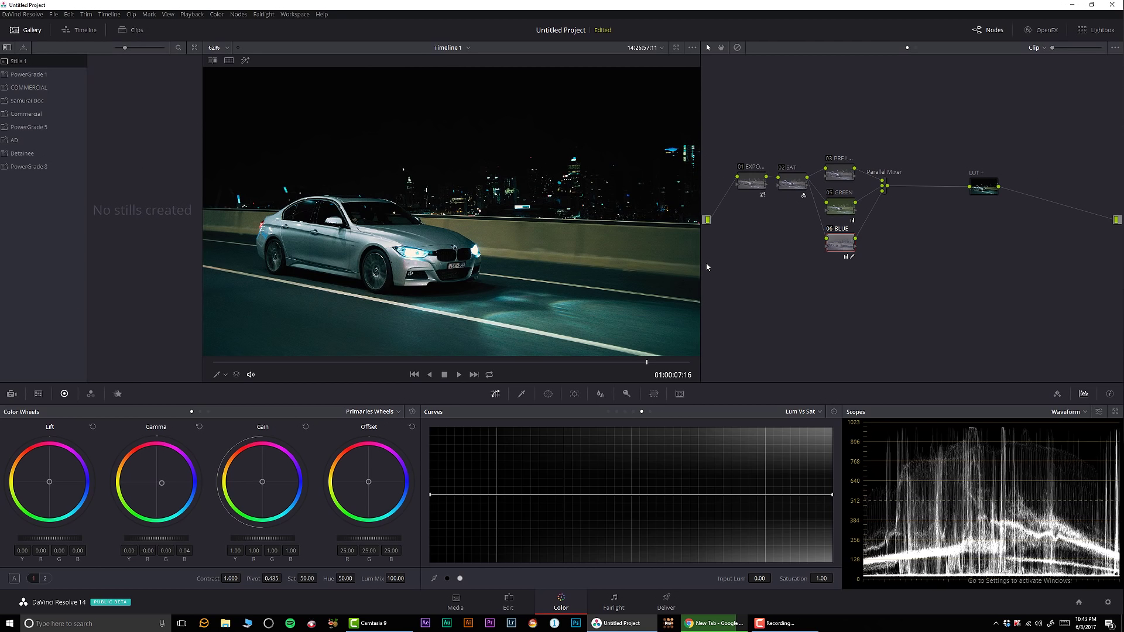
pyautogui.moveTo(701, 261); pyautogui.dragTo(777, 262)
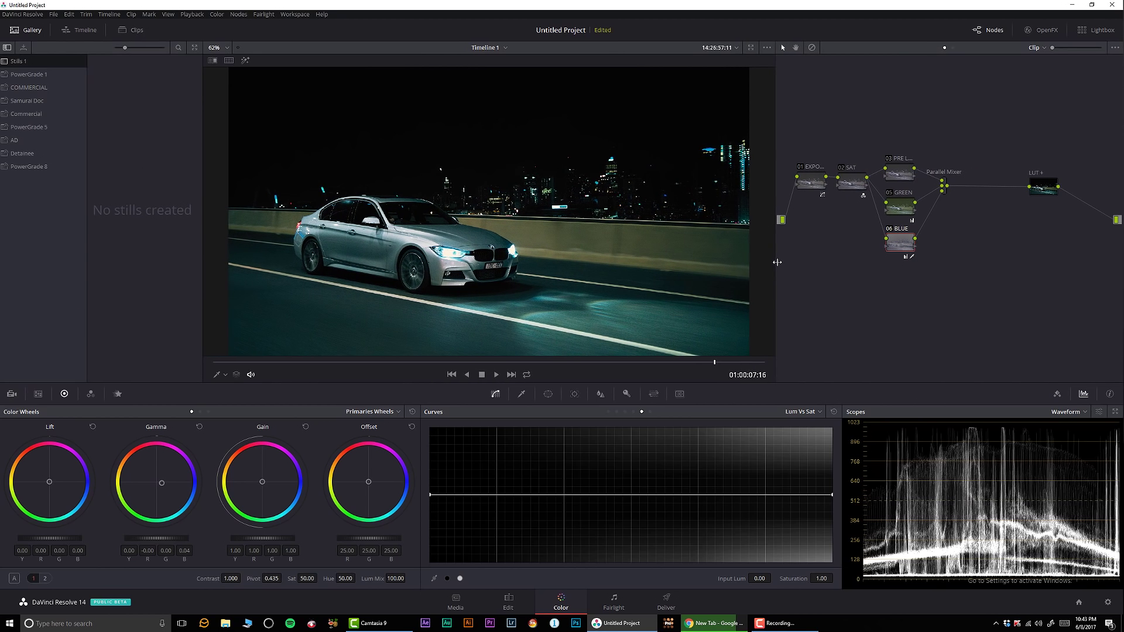
pyautogui.hotkey('shift', 'd')
pyautogui.hotkey('shift', 'd')
pyautogui.scroll(6, 679, 278)
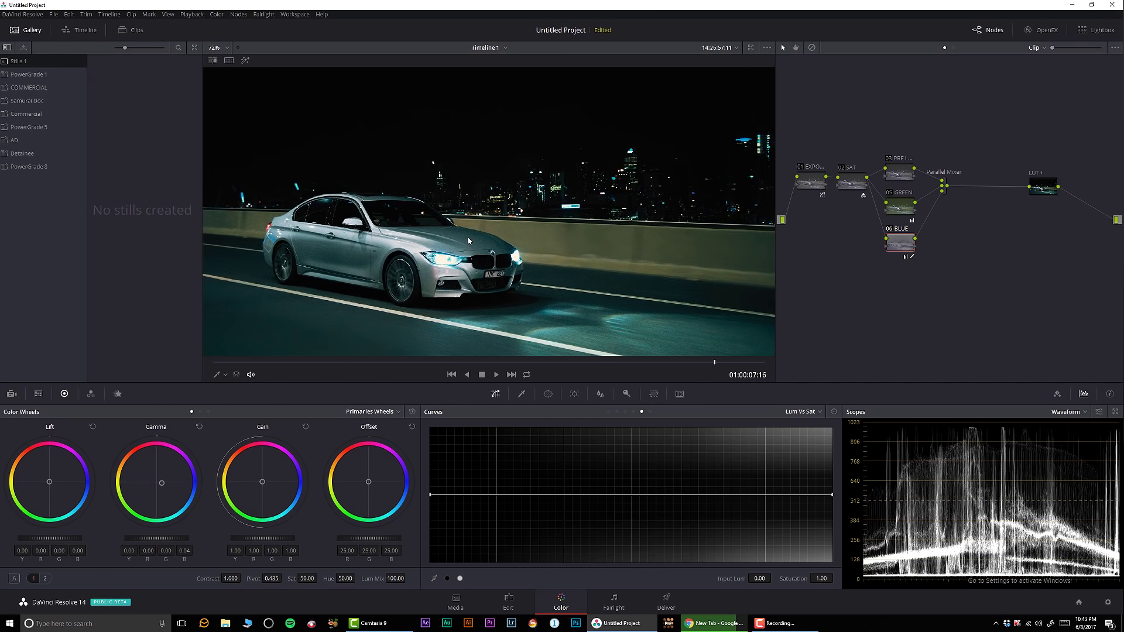
pyautogui.moveTo(432, 302); pyautogui.dragTo(449, 261)
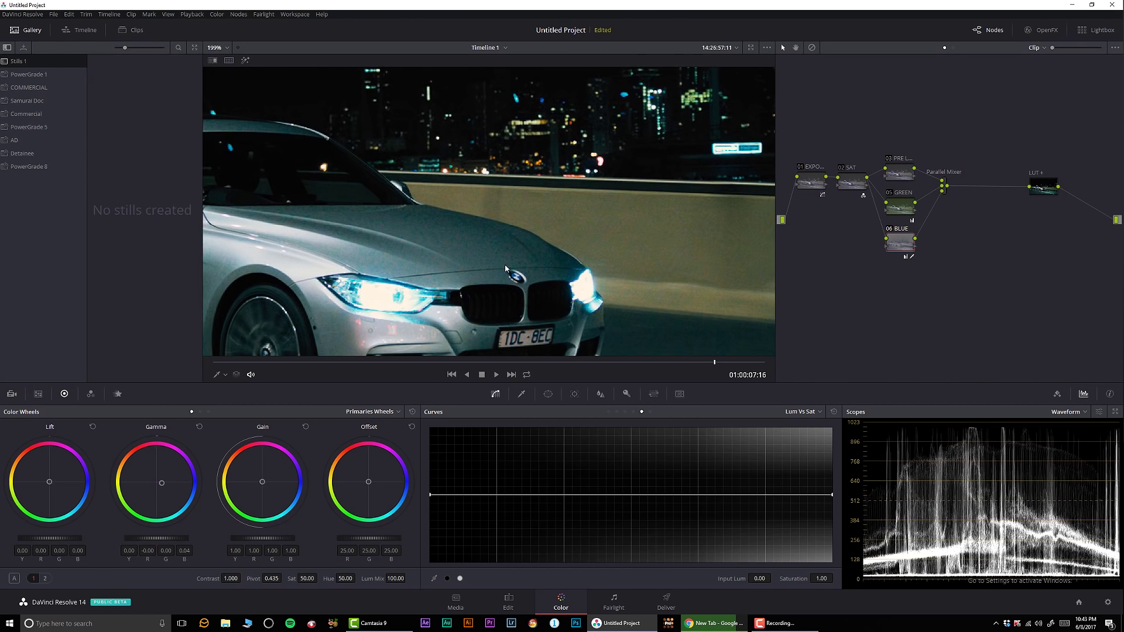
# Add a serial node ahead of the exposure node at the start of the chain and label it NR
pyautogui.click(809, 204)
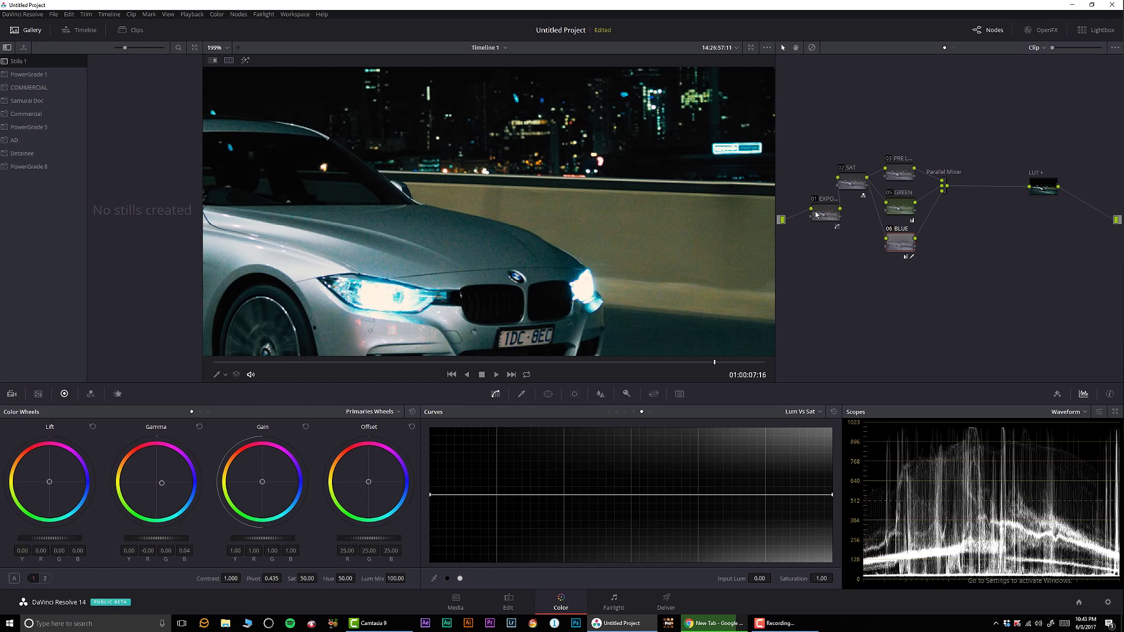
pyautogui.hotkey('alt', 's')
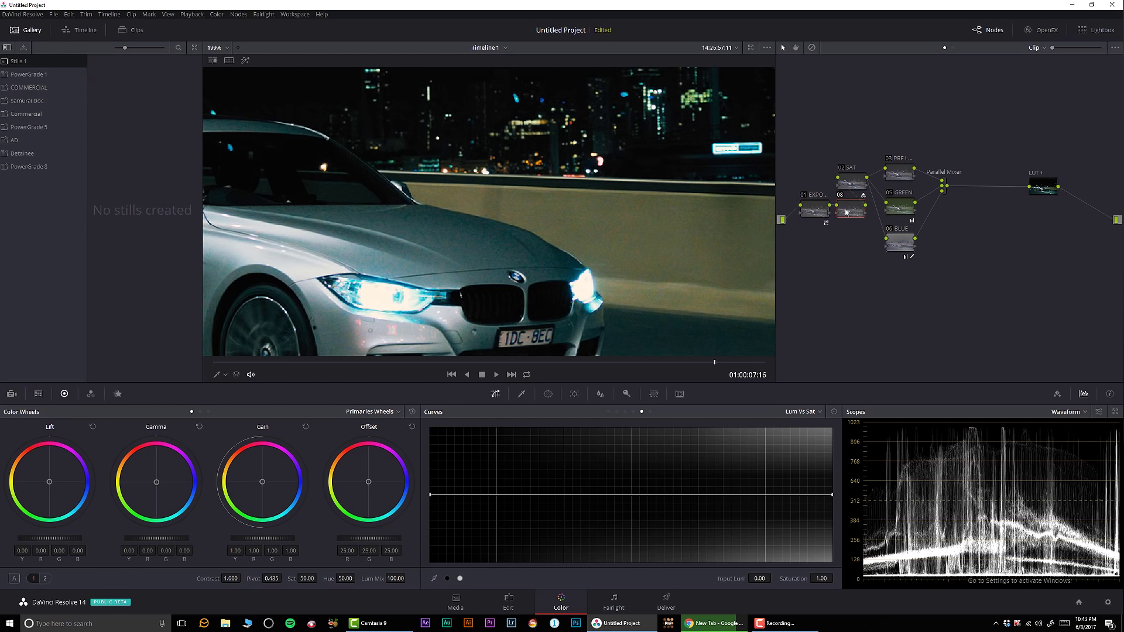
pyautogui.moveTo(848, 211); pyautogui.dragTo(814, 212)
pyautogui.click(812, 211)
pyautogui.rightClick(812, 211)
pyautogui.click(831, 225)
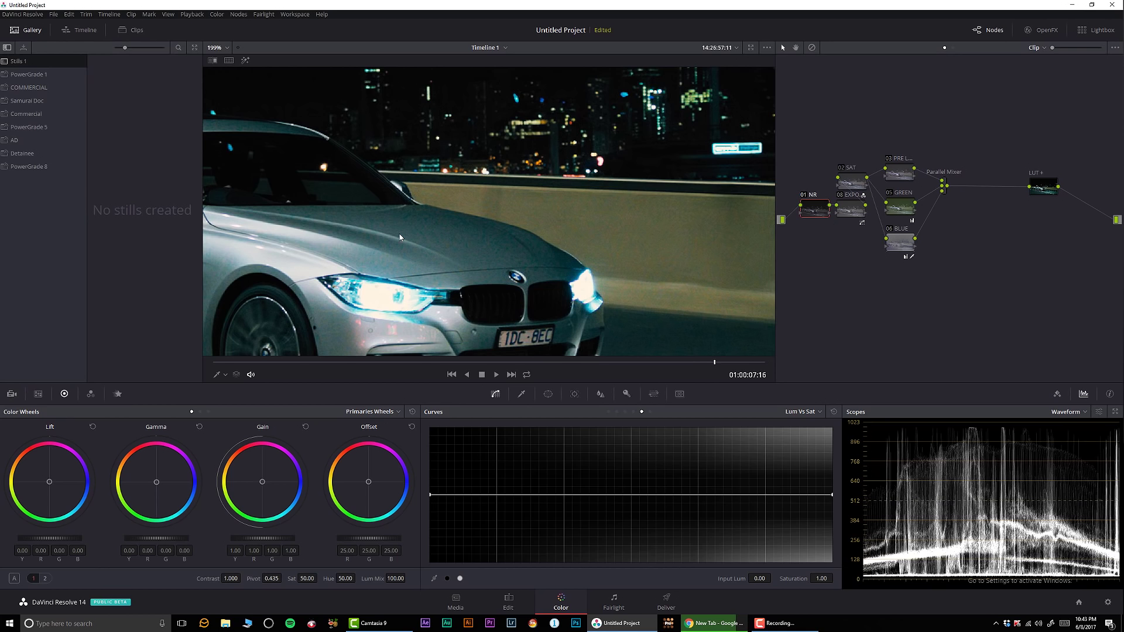
# Unlink the NR node's spatial noise reduction thresholds and set chroma to 12.4, leaving luma at 0.0
pyautogui.scroll(2, 395, 243)
pyautogui.click(119, 395)
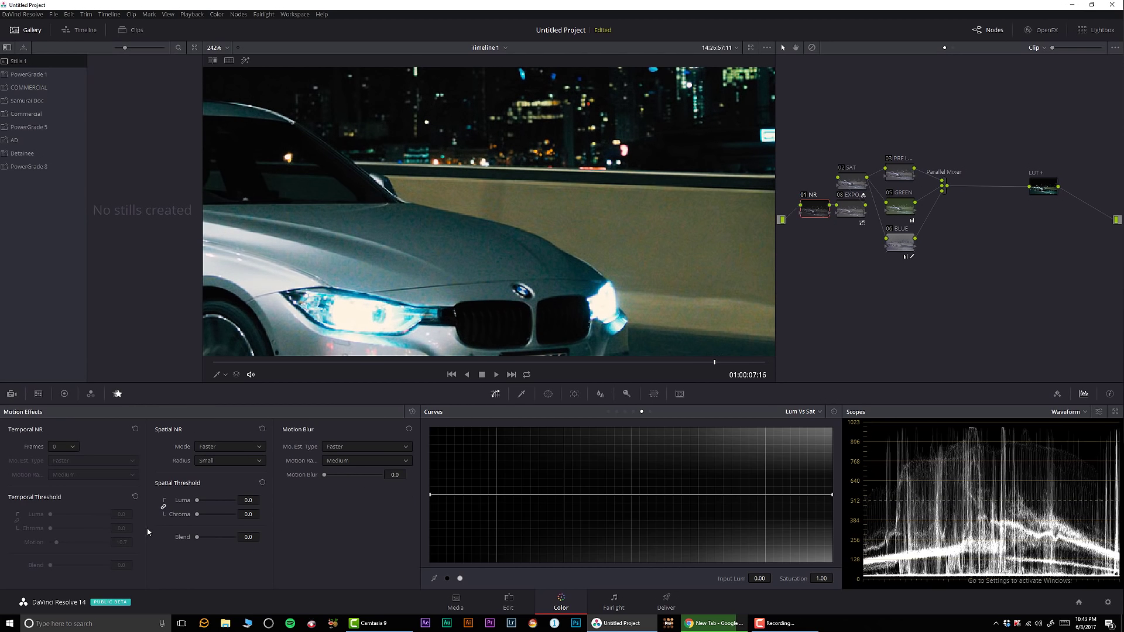
pyautogui.moveTo(262, 513); pyautogui.dragTo(262, 514)
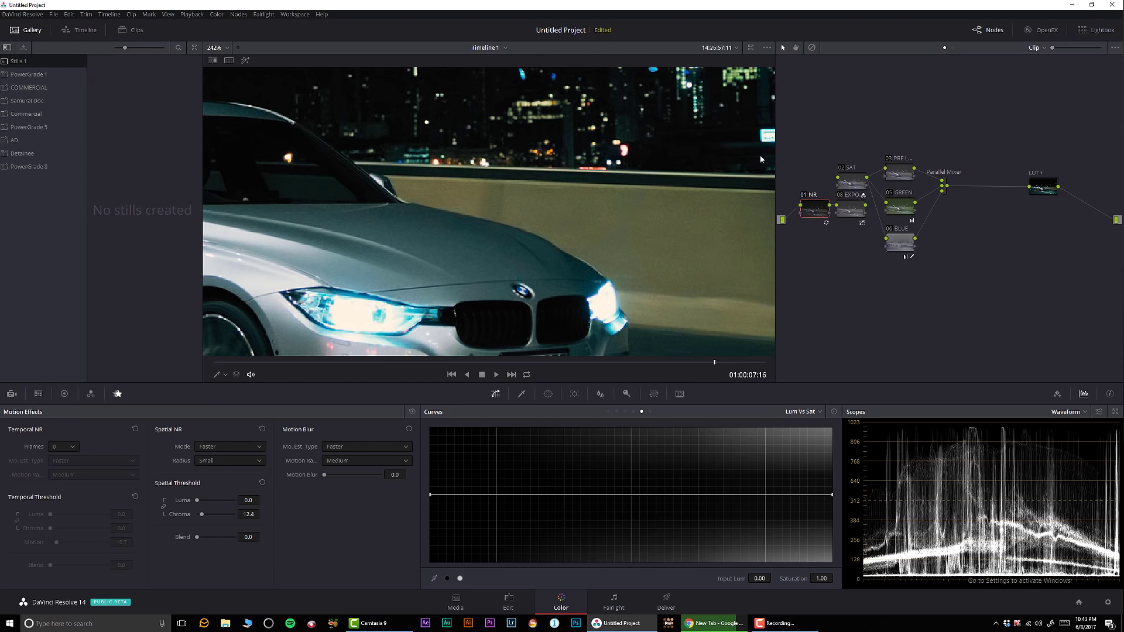
# Compare the noise on the car hood and wall up close with and without the NR node
pyautogui.click(804, 197)
pyautogui.click(804, 199)
pyautogui.scroll(5, 396, 263)
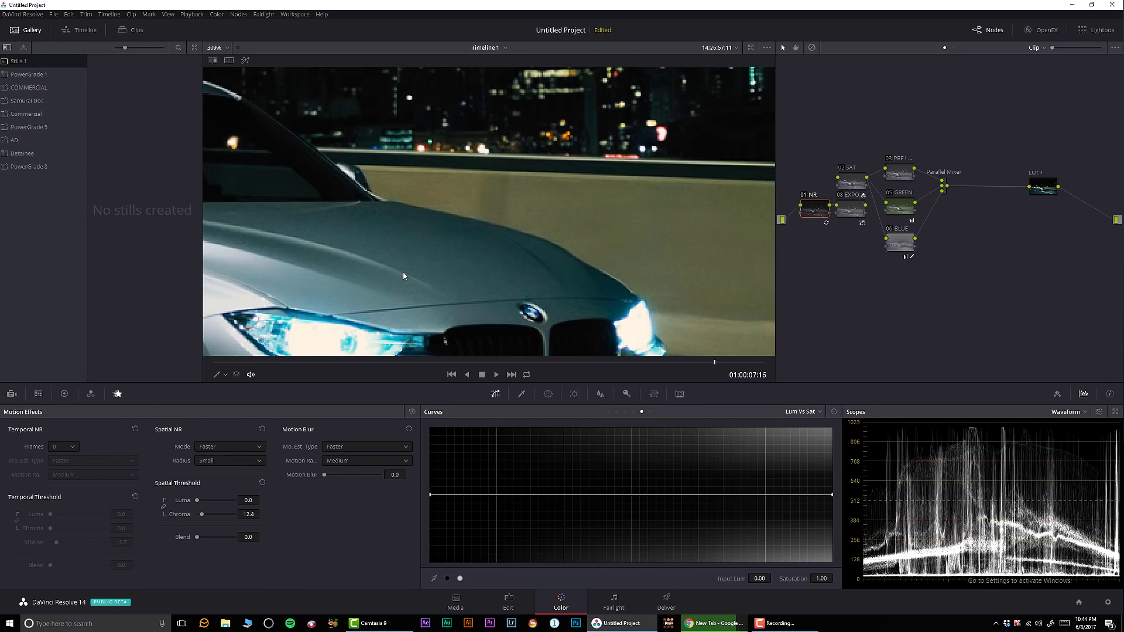
pyautogui.click(804, 198)
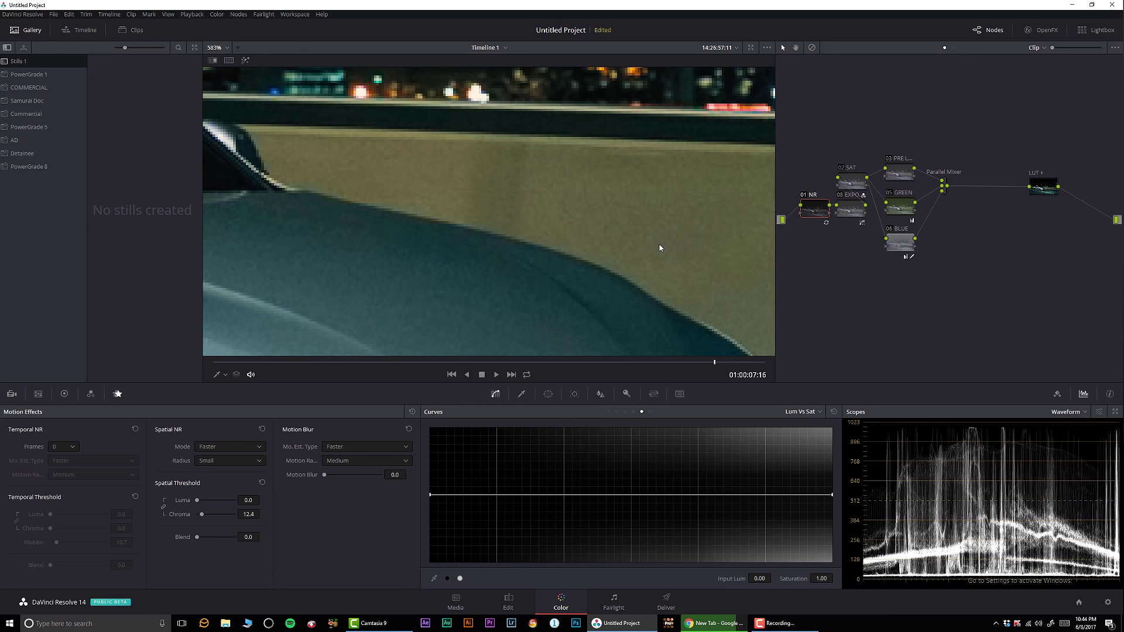
# Fit the car shot in the viewer and scrub back and forth through it to review the grade
pyautogui.hotkey('shift', 'z')
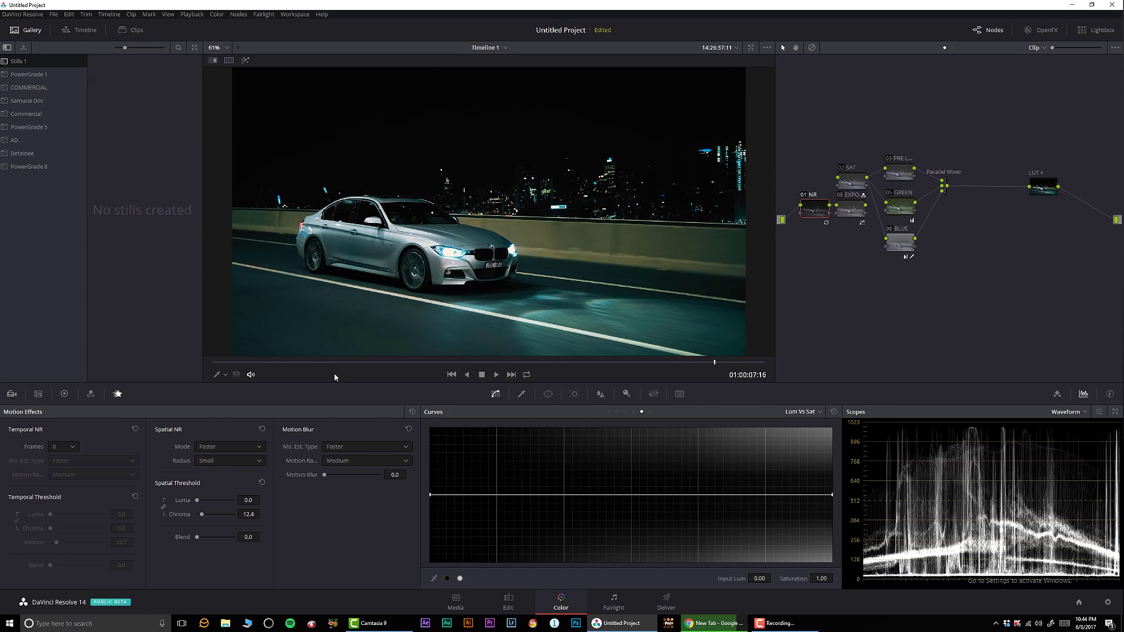
pyautogui.moveTo(331, 362); pyautogui.dragTo(425, 372)
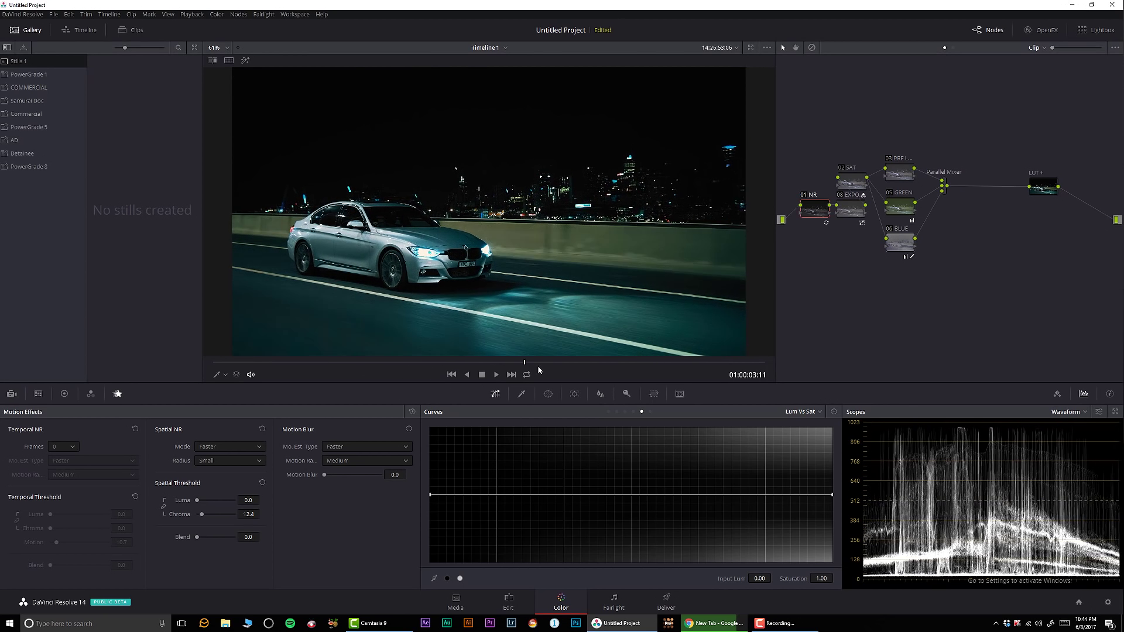
pyautogui.moveTo(562, 366); pyautogui.dragTo(657, 365)
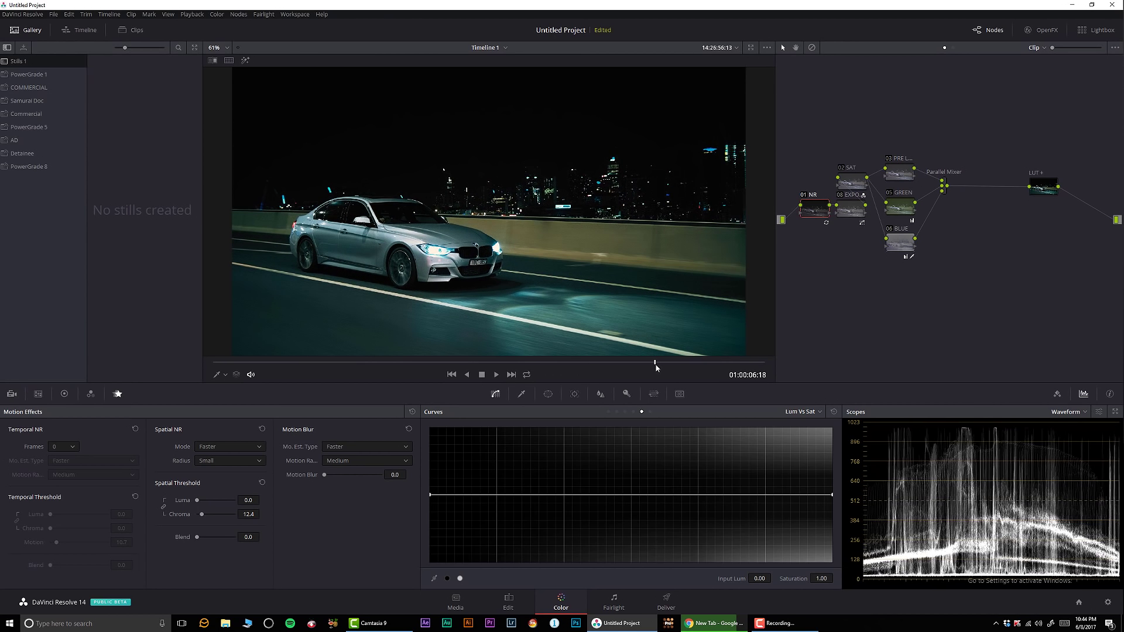
pyautogui.click(322, 363)
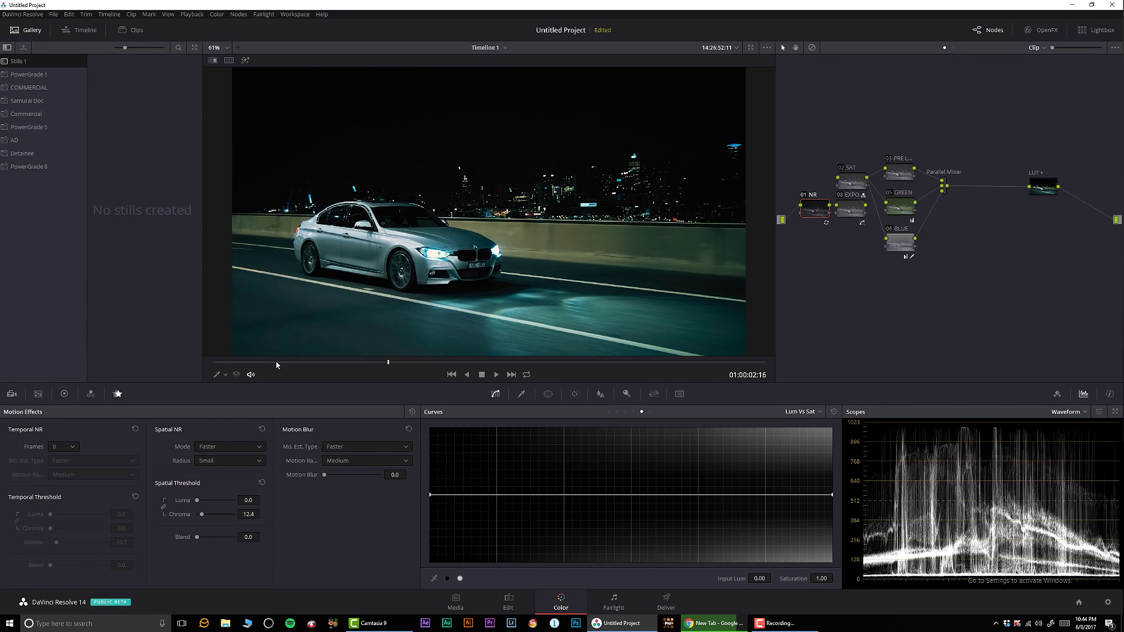
pyautogui.moveTo(276, 362); pyautogui.dragTo(550, 360)
pyautogui.click(608, 362)
pyautogui.click(321, 362)
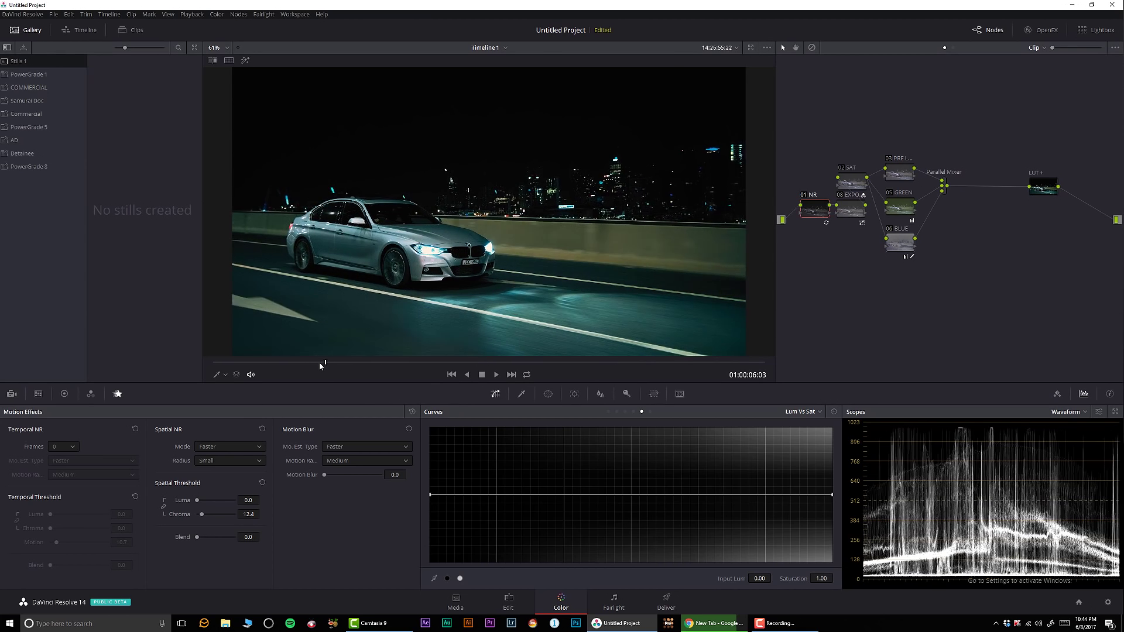
pyautogui.click(320, 363)
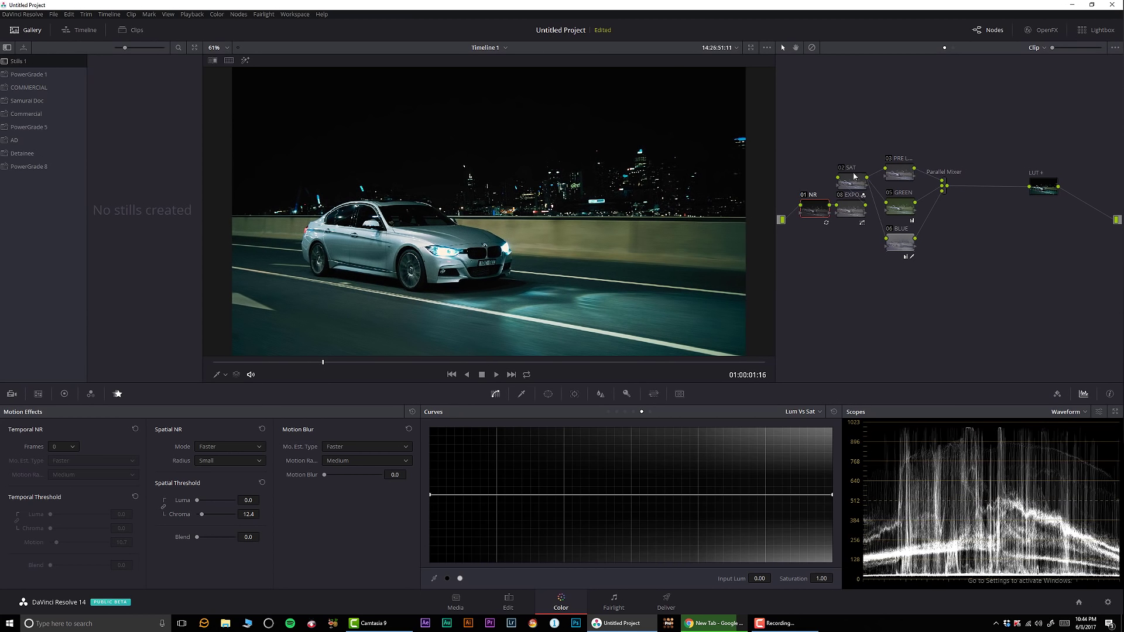
# Clean up the node graph so all nodes are arranged evenly
pyautogui.rightClick(889, 308)
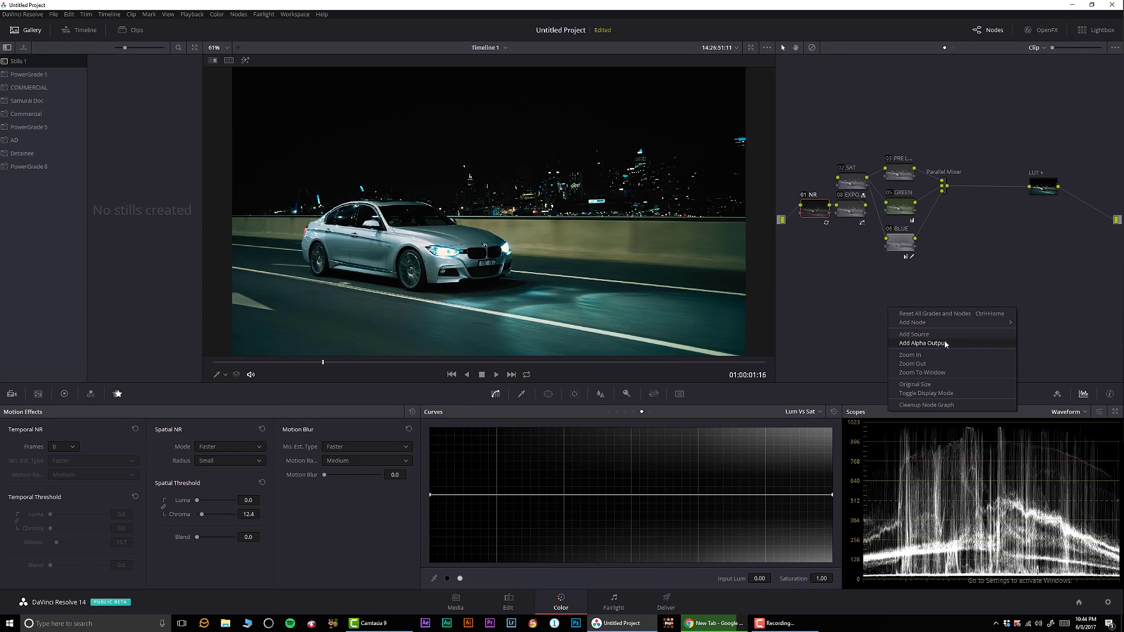
pyautogui.rightClick(968, 267)
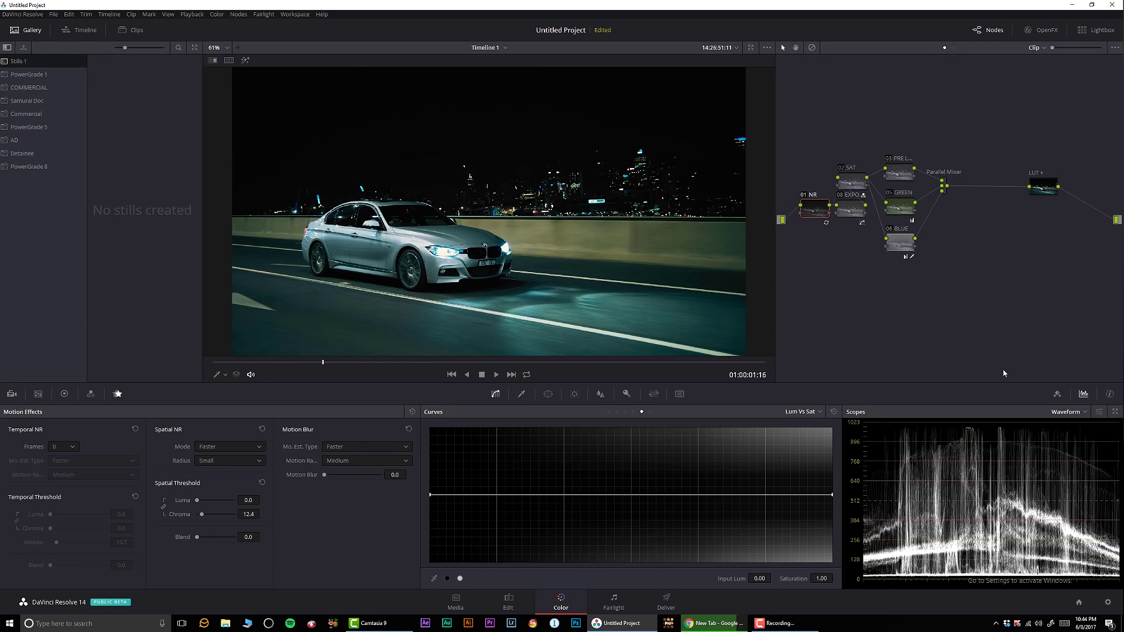
pyautogui.click(1004, 366)
# Add a parallel node below the BLUE node, feeding the Parallel Mixer
pyautogui.click(985, 284)
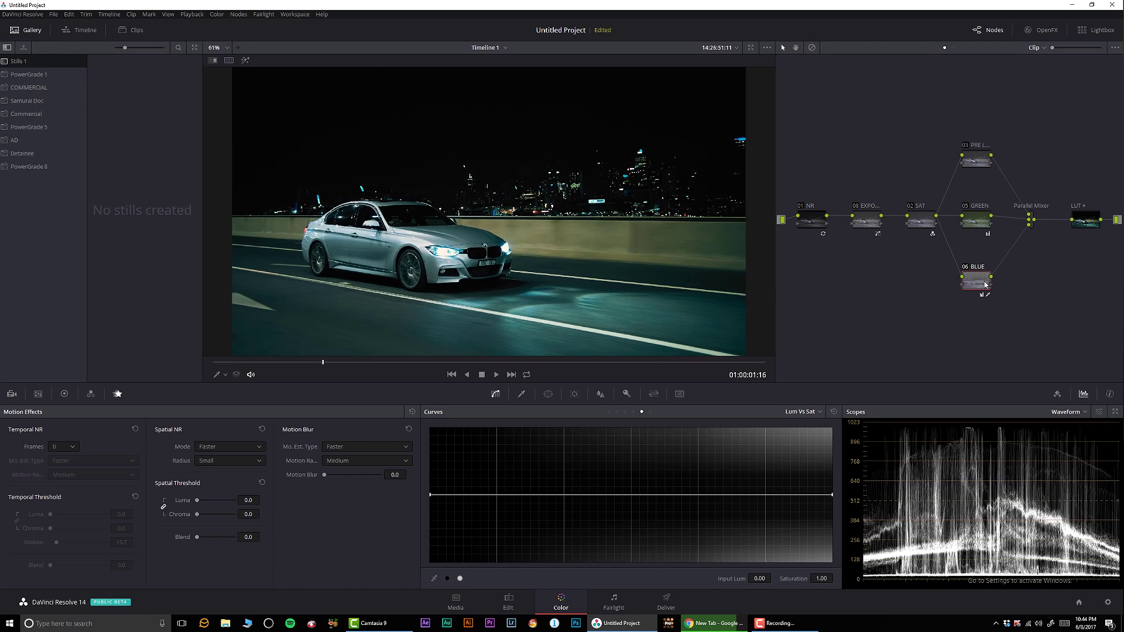
pyautogui.hotkey('alt', 'p')
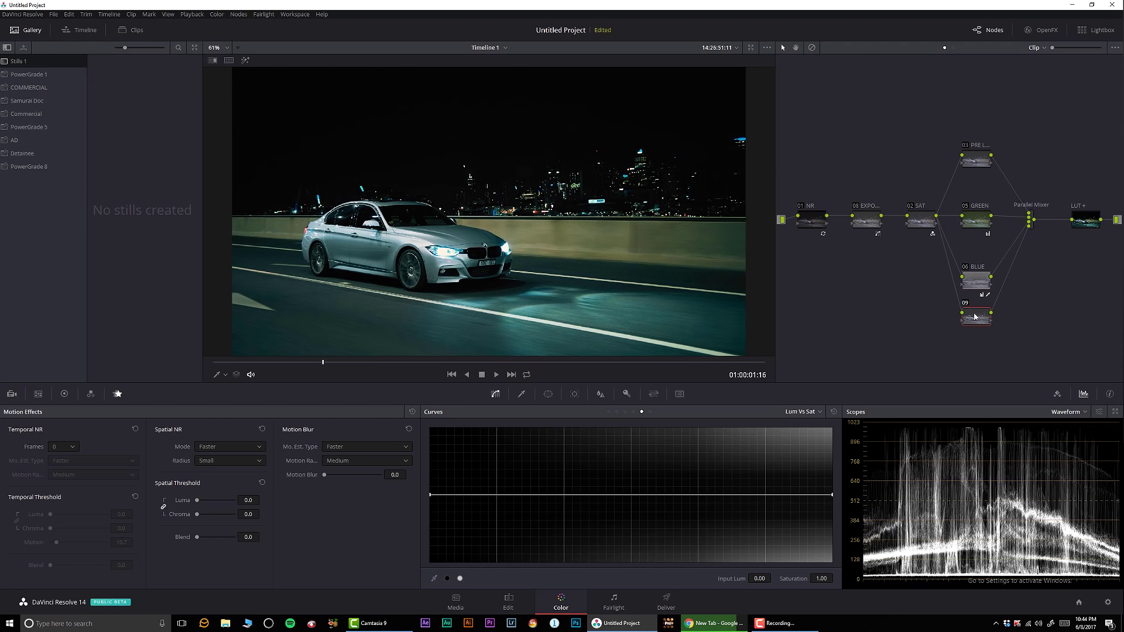
# Label the new parallel node below BLUE as CAR
pyautogui.rightClick(976, 317)
pyautogui.click(1006, 334)
pyautogui.scroll(5, 344, 231)
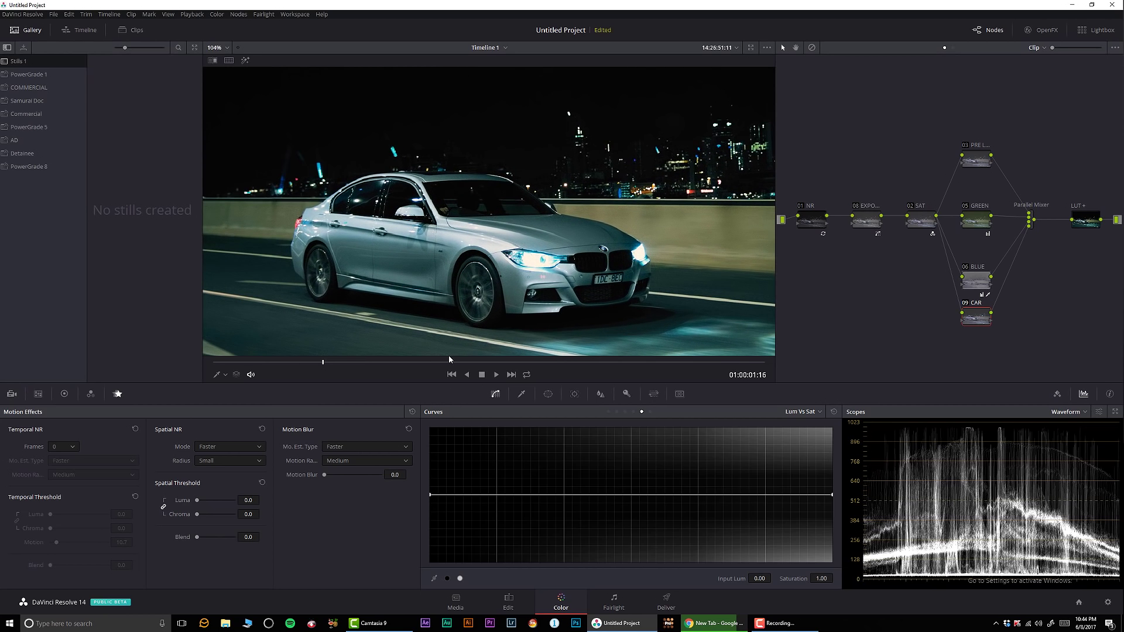
# Compare the enlarged car shot with the grade bypassed and enabled
pyautogui.hotkey('alt', 'd')
pyautogui.hotkey('alt', 'd')
pyautogui.moveTo(417, 265); pyautogui.dragTo(424, 271)
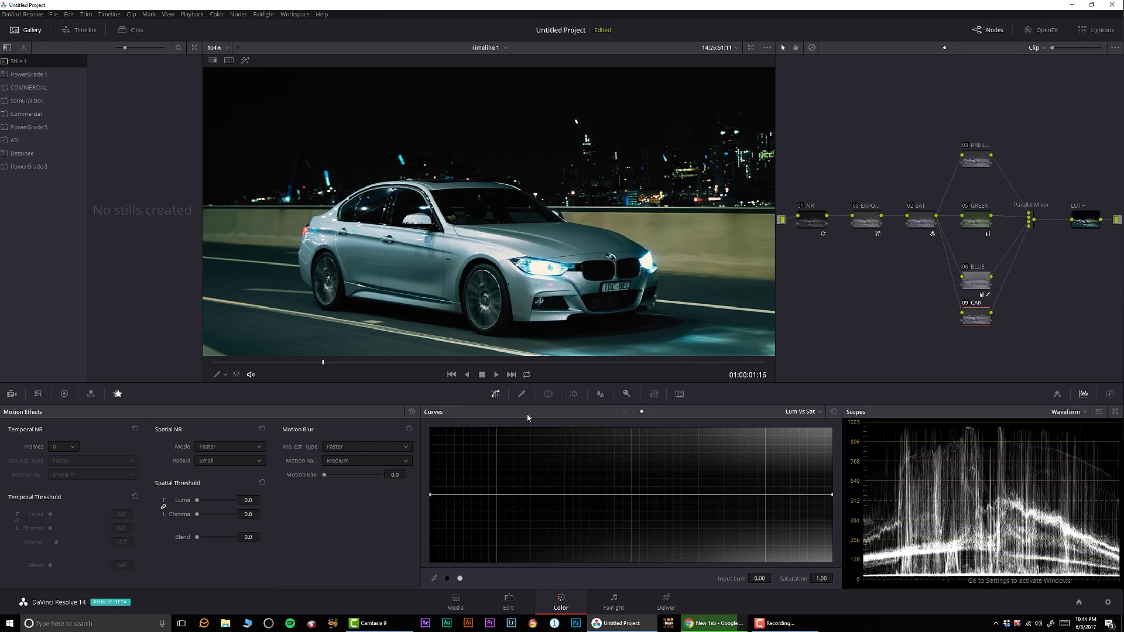
# Draw a closed curve window on the CAR node around the car's side panels, hood and front bumper, skirting the front wheel
pyautogui.click(547, 394)
pyautogui.click(441, 523)
pyautogui.click(321, 226)
pyautogui.click(334, 248)
pyautogui.click(347, 275)
pyautogui.click(356, 294)
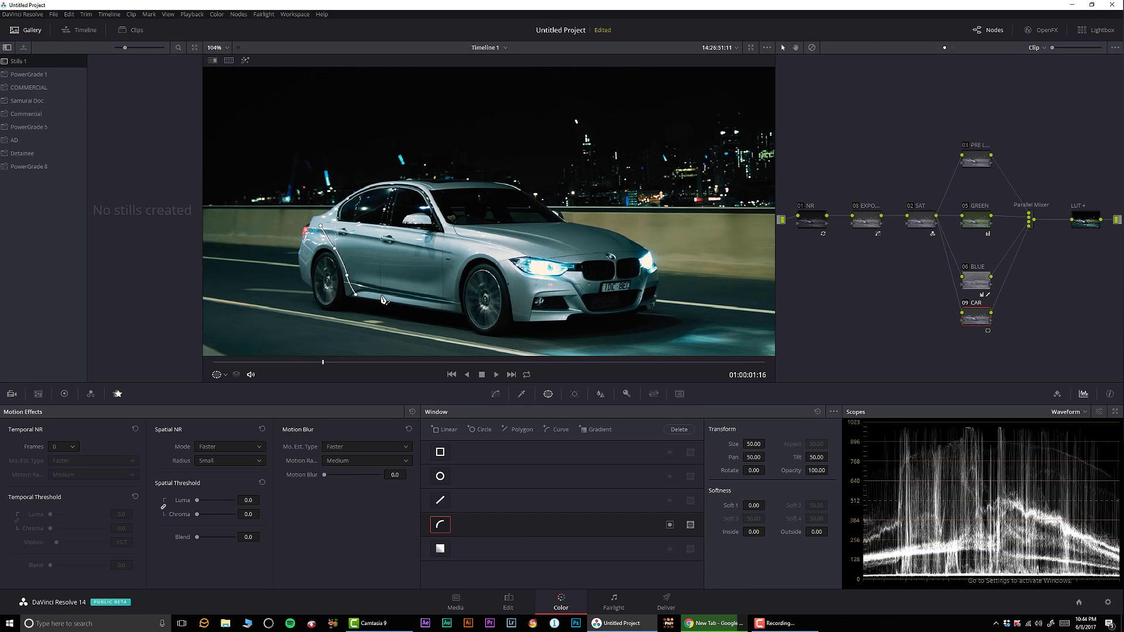
pyautogui.click(454, 307)
pyautogui.click(452, 283)
pyautogui.click(466, 261)
pyautogui.click(478, 253)
pyautogui.click(501, 259)
pyautogui.click(510, 278)
pyautogui.click(522, 316)
pyautogui.click(562, 317)
pyautogui.click(594, 290)
pyautogui.click(579, 270)
pyautogui.click(602, 250)
pyautogui.click(590, 231)
pyautogui.click(558, 225)
pyautogui.click(523, 226)
pyautogui.click(477, 227)
pyautogui.click(447, 228)
pyautogui.click(436, 234)
pyautogui.click(397, 231)
pyautogui.click(351, 224)
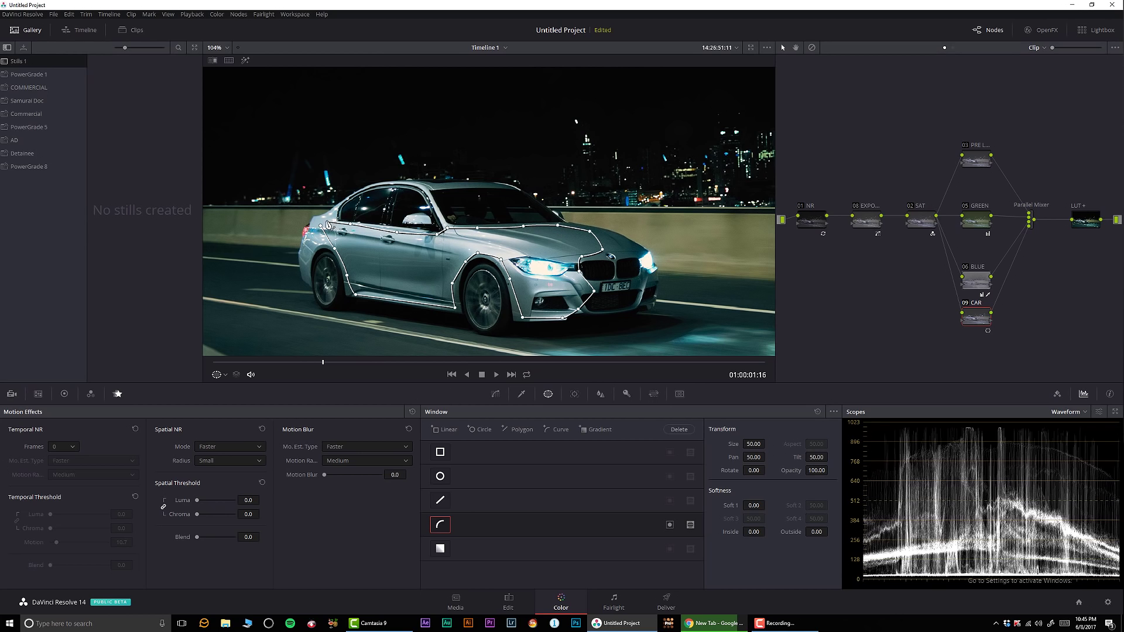
pyautogui.click(323, 223)
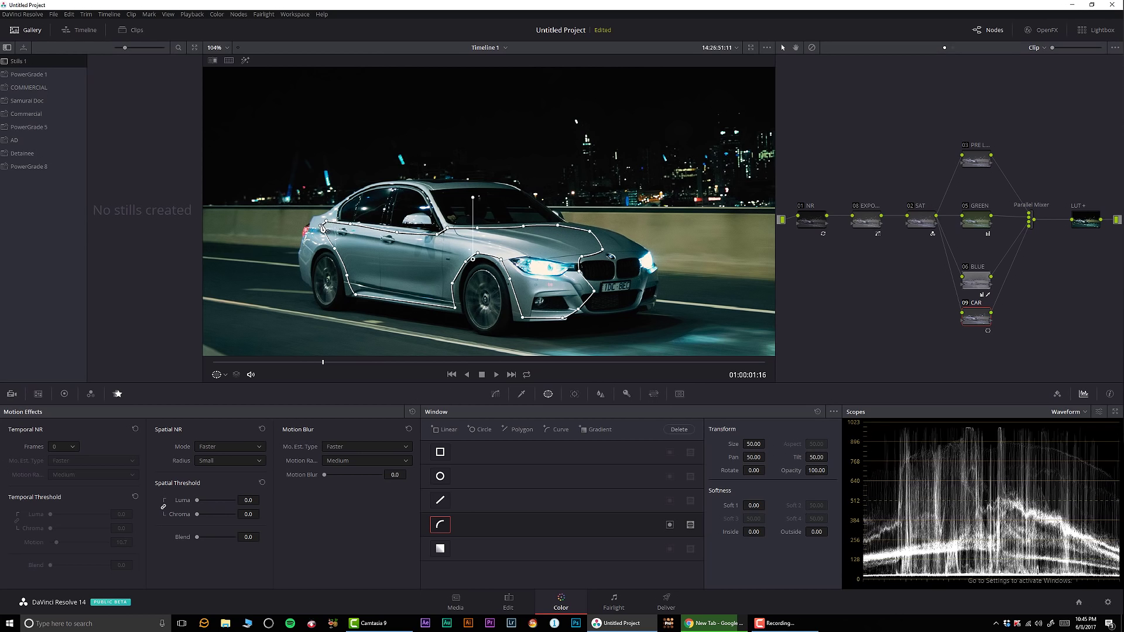
# Track the car window backward and forward through the whole clip, and return to a frame near the clip's start
pyautogui.click(574, 394)
pyautogui.click(448, 429)
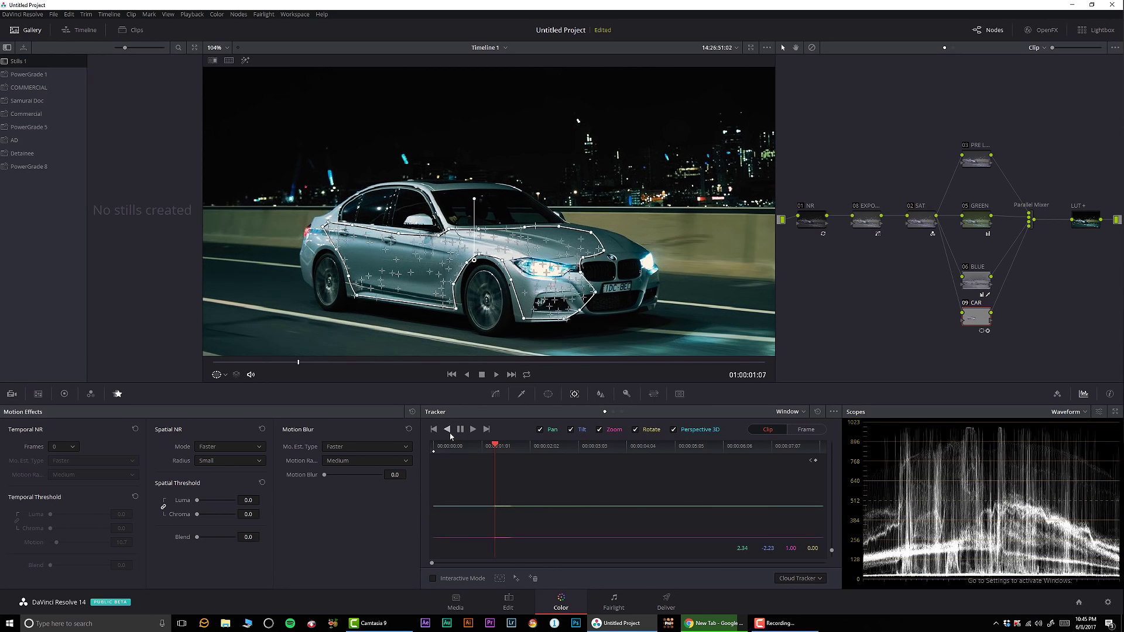
pyautogui.click(507, 451)
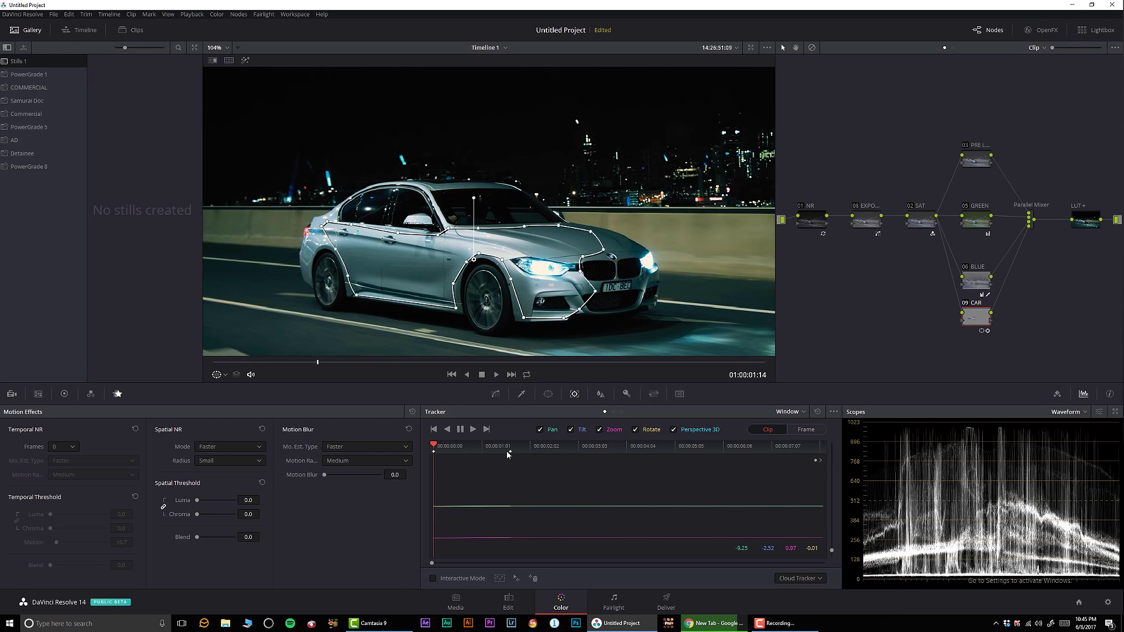
pyautogui.click(473, 430)
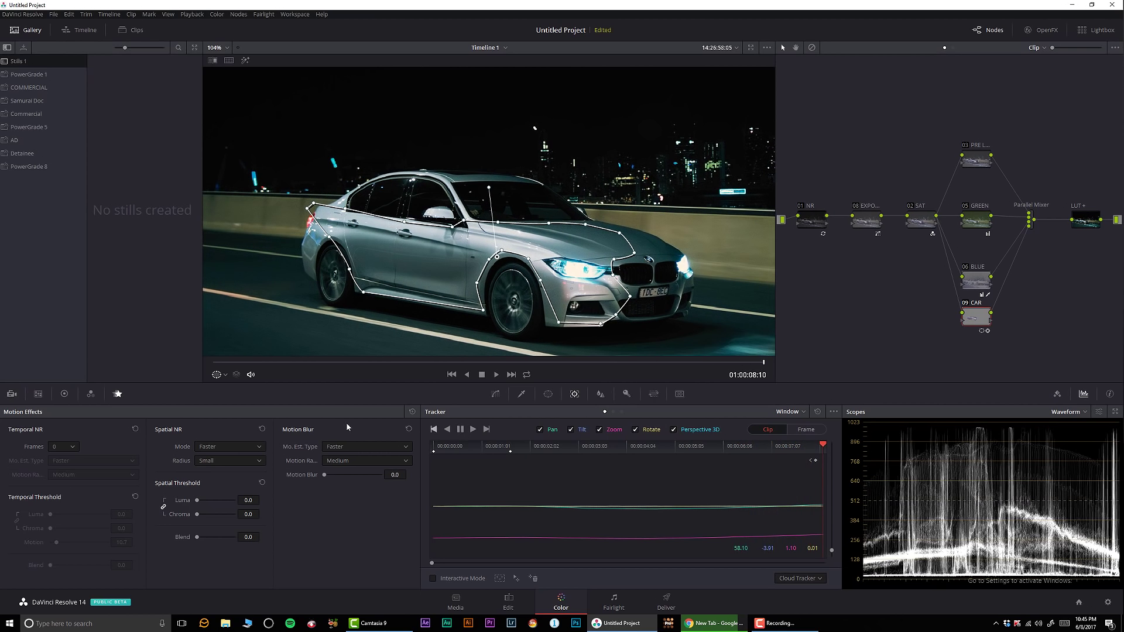
pyautogui.click(461, 447)
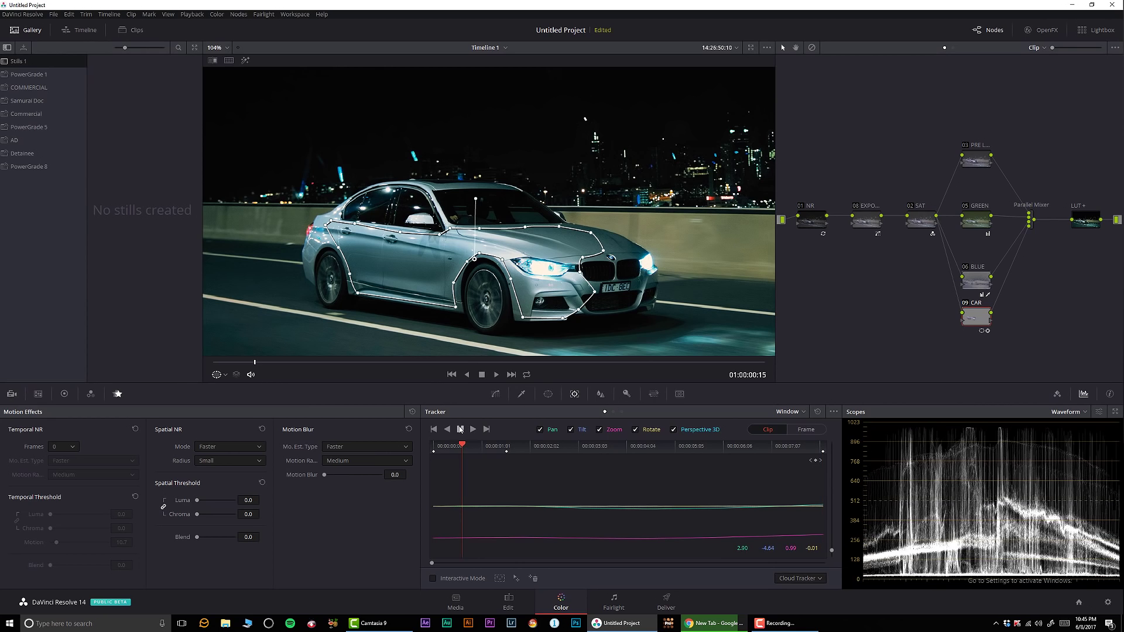
# Shape a gentle S-curve in the CAR node's custom curve, raising the highlights and slightly lowering the shadows
pyautogui.click(65, 394)
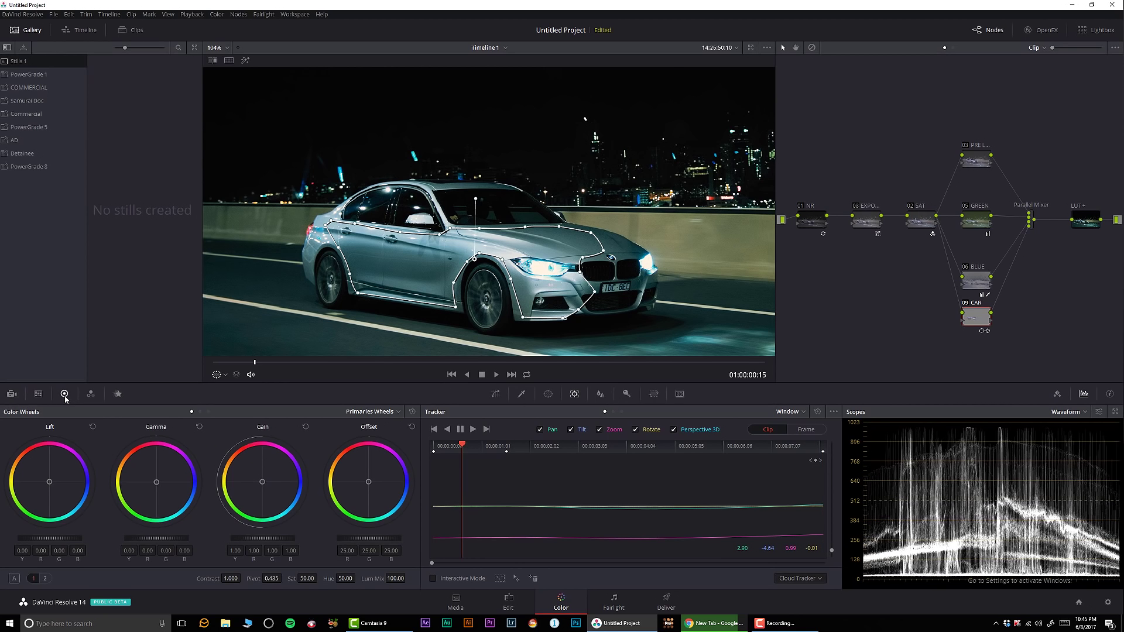
pyautogui.click(495, 395)
pyautogui.click(806, 413)
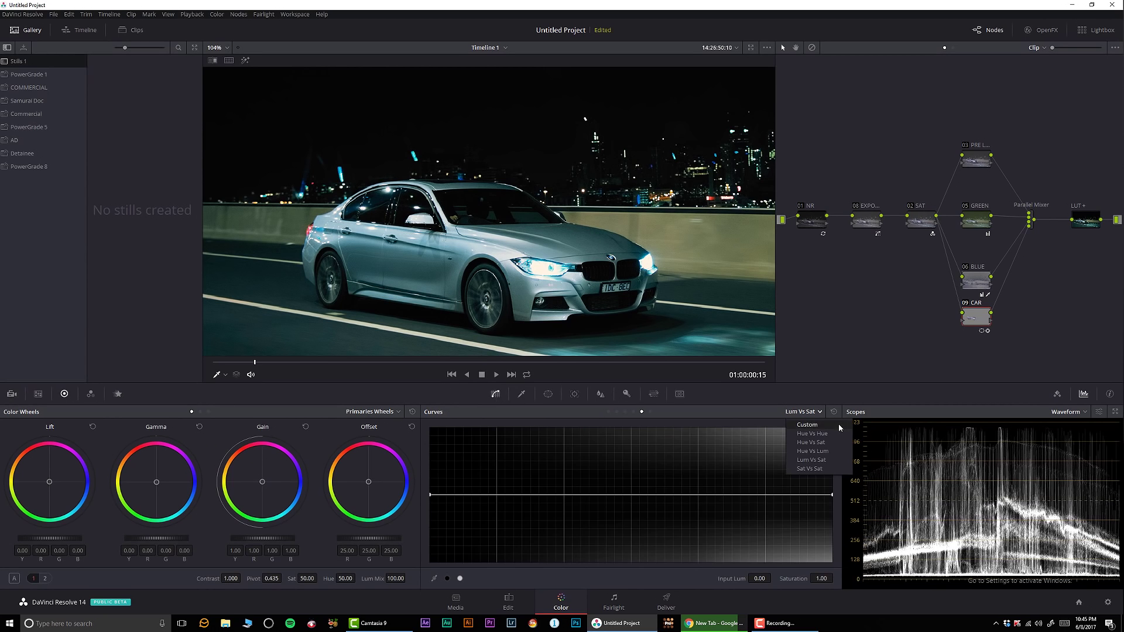
pyautogui.click(838, 423)
pyautogui.moveTo(632, 481)
pyautogui.mouseDown()
pyautogui.moveTo(632, 491)
pyautogui.moveTo(634, 466)
pyautogui.mouseUp()
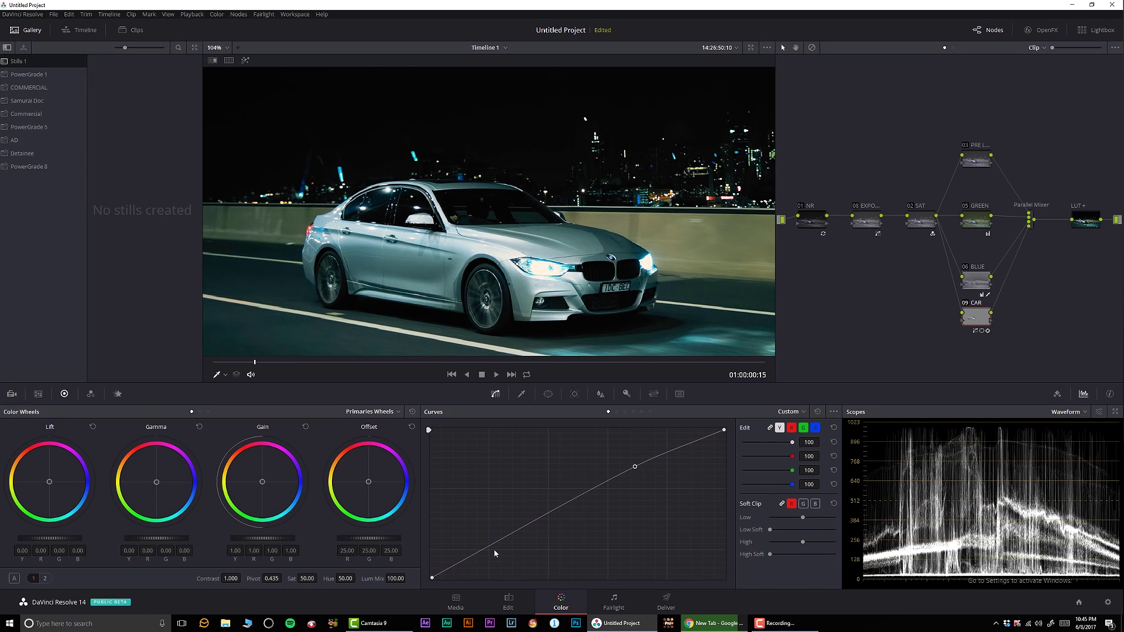
pyautogui.moveTo(493, 545); pyautogui.dragTo(493, 550)
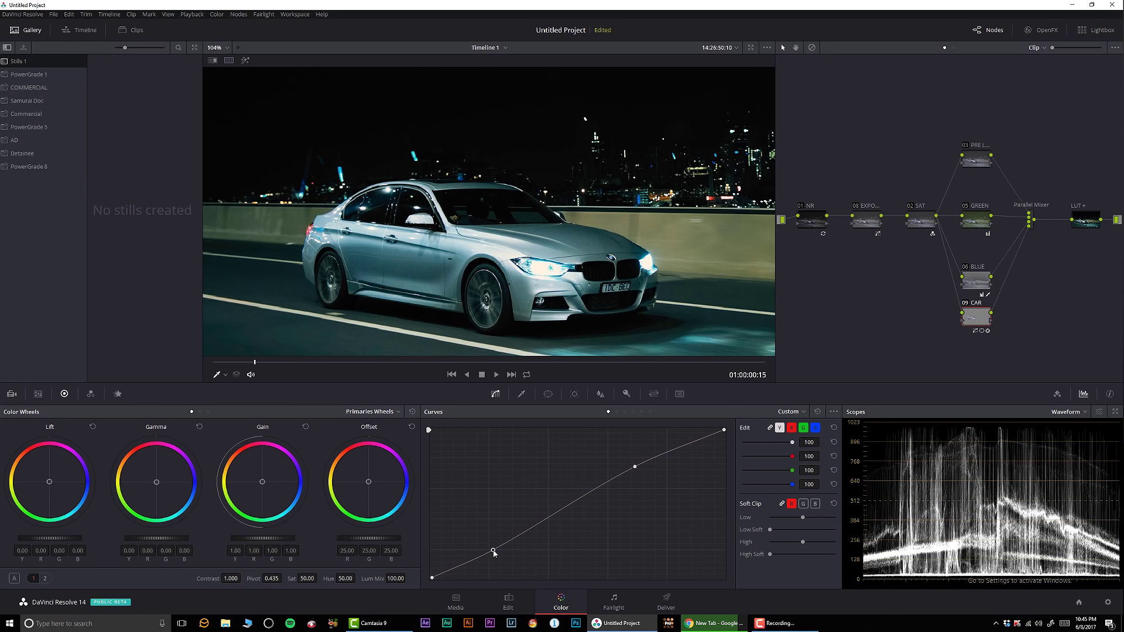
# Toggle the CAR node off and on to examine the effect of its contrast curve on the car
pyautogui.click(966, 305)
pyautogui.click(966, 305)
pyautogui.click(965, 305)
pyautogui.click(965, 305)
# Using the highlight view, soften the car window with Soft 1 at 2.84, Inside at 6.48 and Outside at 1.28
pyautogui.click(548, 393)
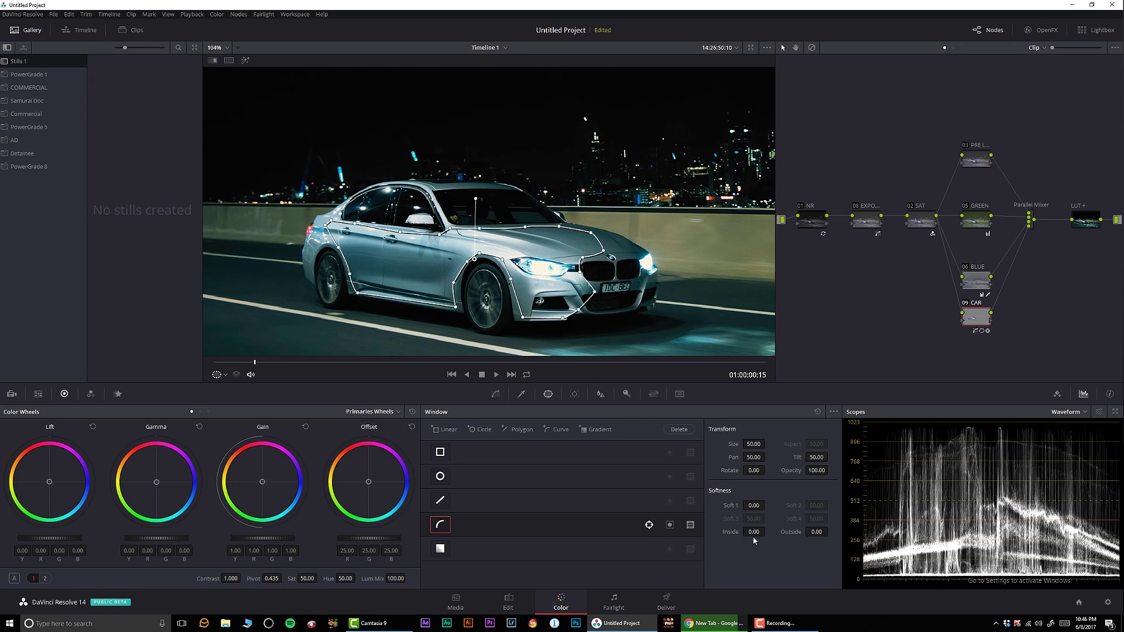
pyautogui.click(246, 61)
pyautogui.moveTo(759, 532); pyautogui.dragTo(773, 531)
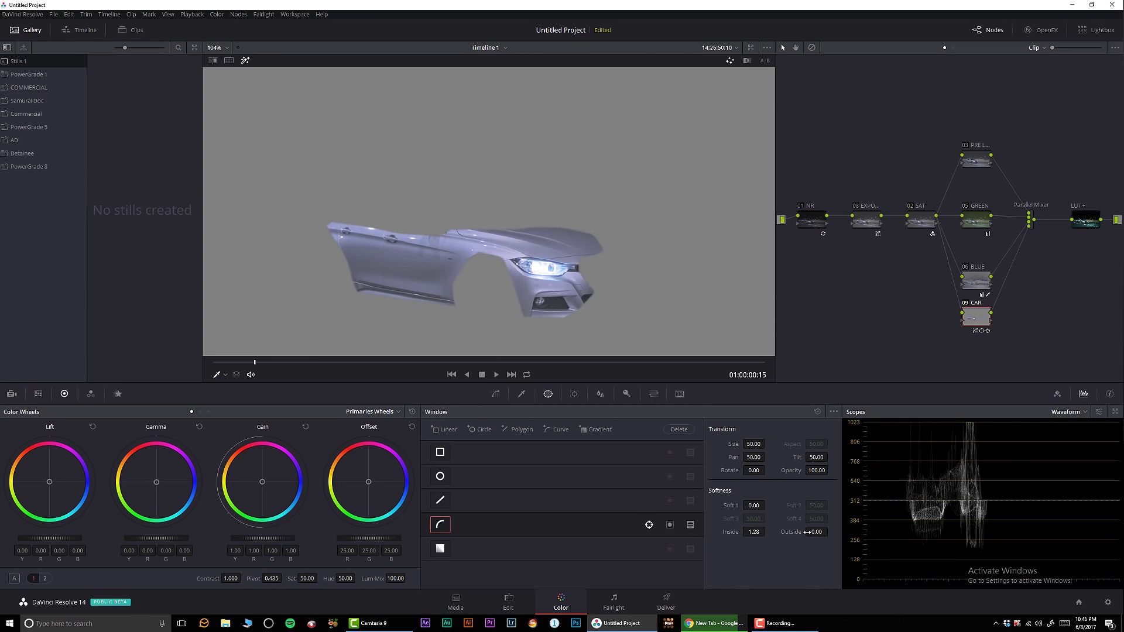
pyautogui.moveTo(830, 530); pyautogui.dragTo(833, 531)
pyautogui.scroll(-3, 830, 531)
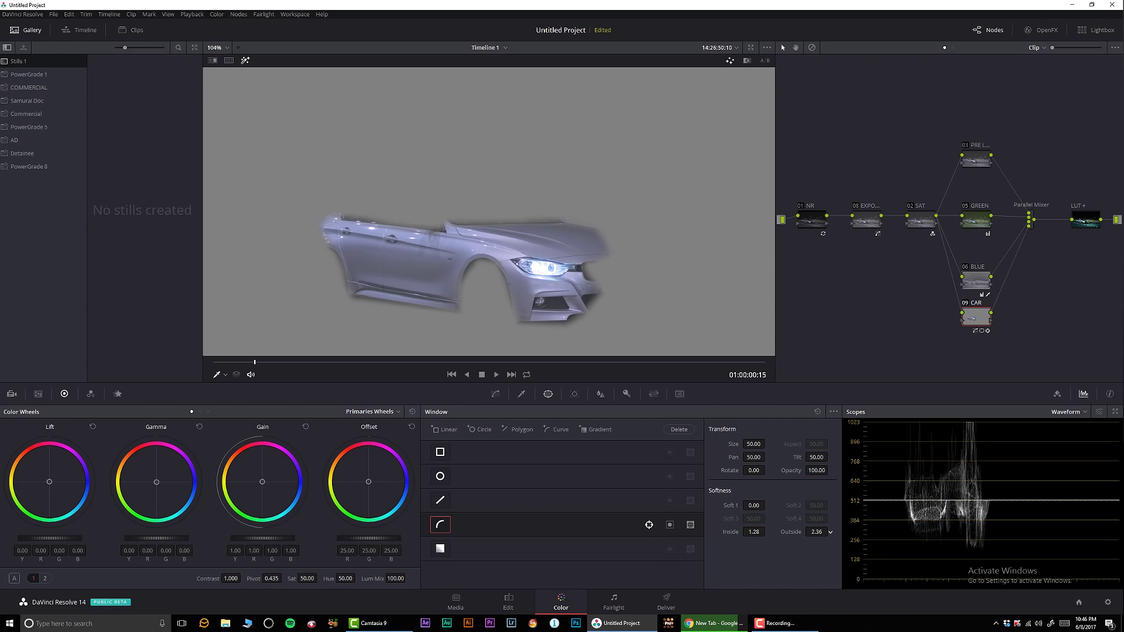
pyautogui.scroll(15, 767, 505)
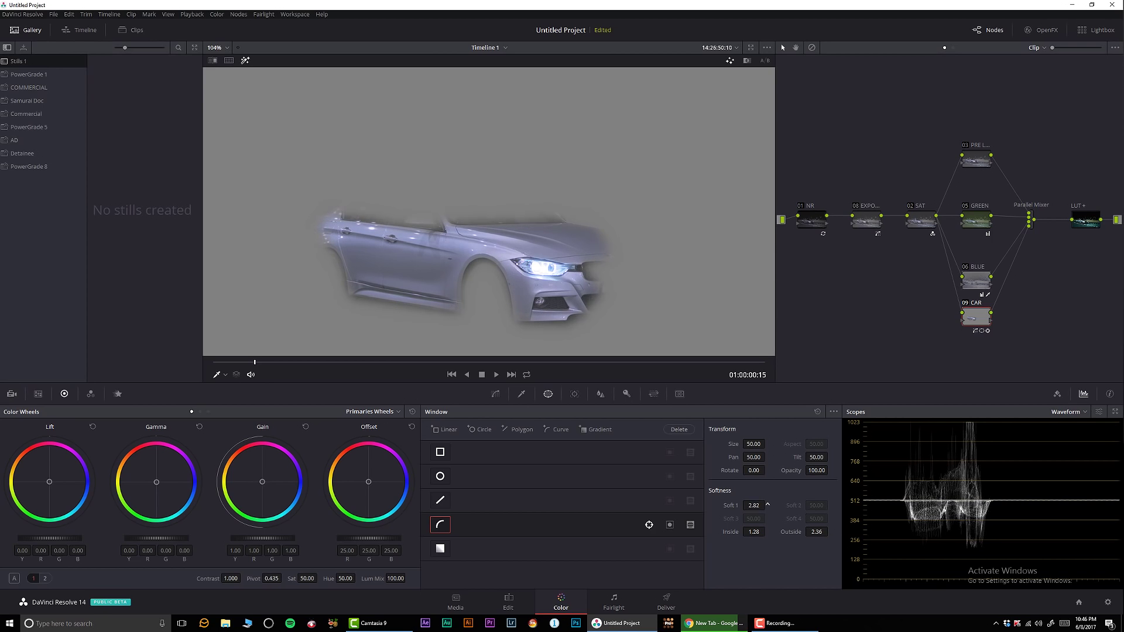
pyautogui.moveTo(759, 531); pyautogui.dragTo(875, 534)
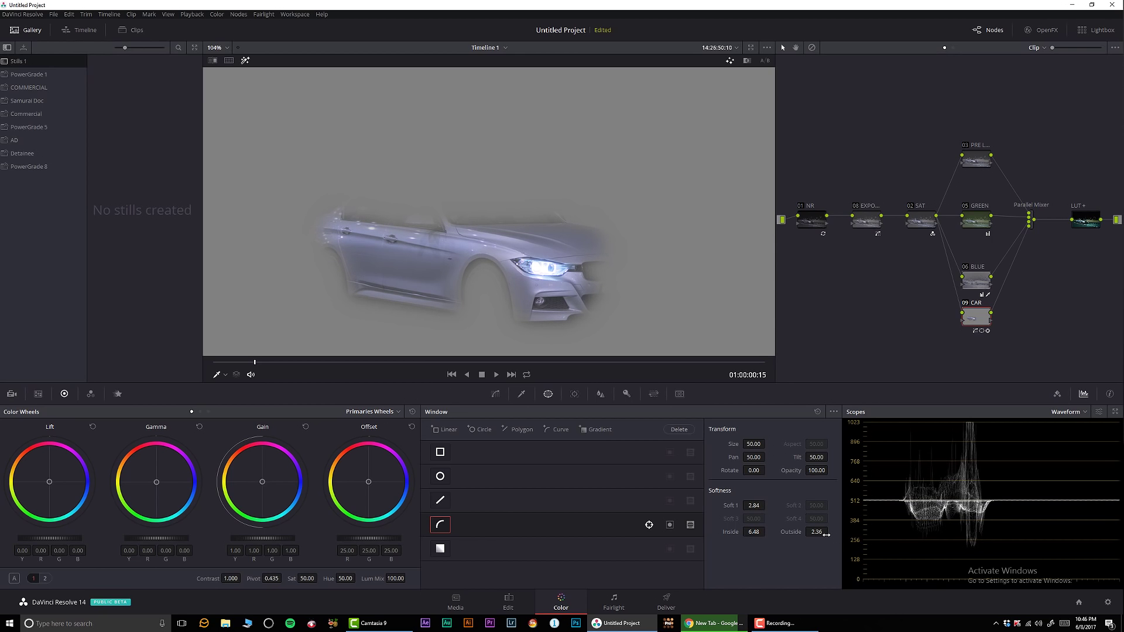
pyautogui.scroll(-5, 816, 531)
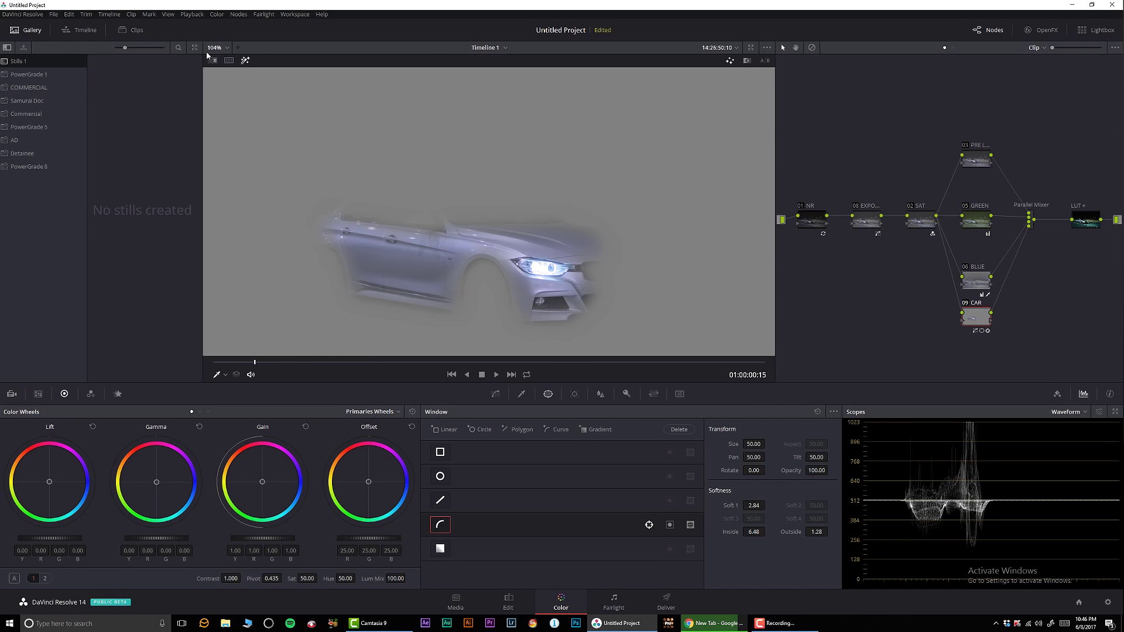
pyautogui.click(245, 60)
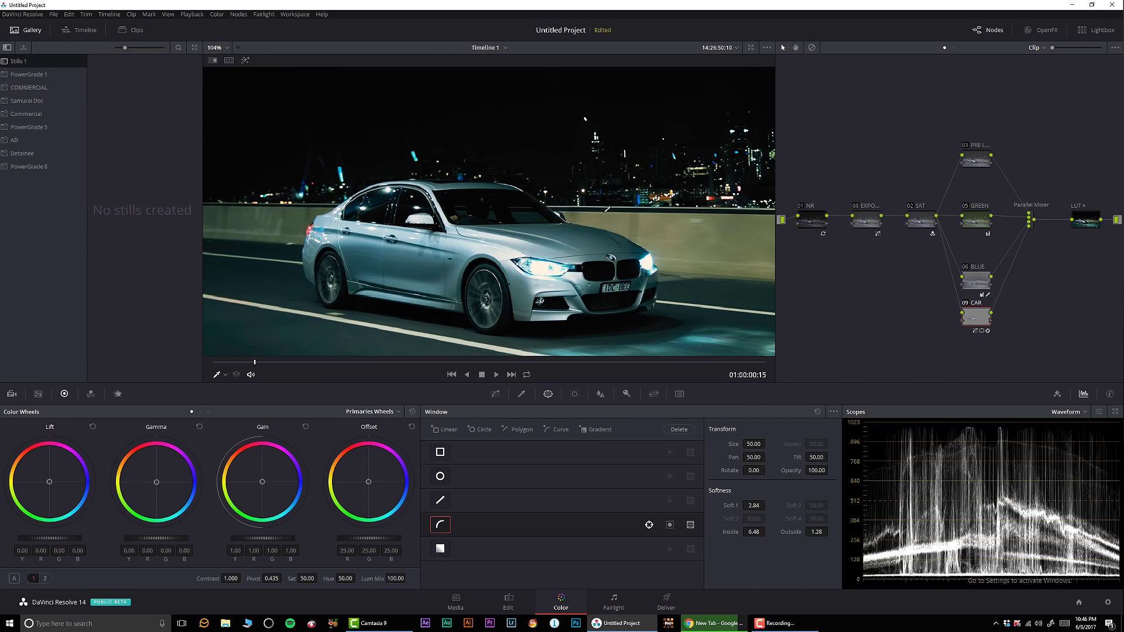
# Compare the softened CAR adjustment off and on, and scrub through the fitted shot to review it
pyautogui.click(965, 303)
pyautogui.click(965, 303)
pyautogui.click(965, 303)
pyautogui.click(965, 303)
pyautogui.hotkey('shift', 'z')
pyautogui.moveTo(311, 367); pyautogui.dragTo(287, 369)
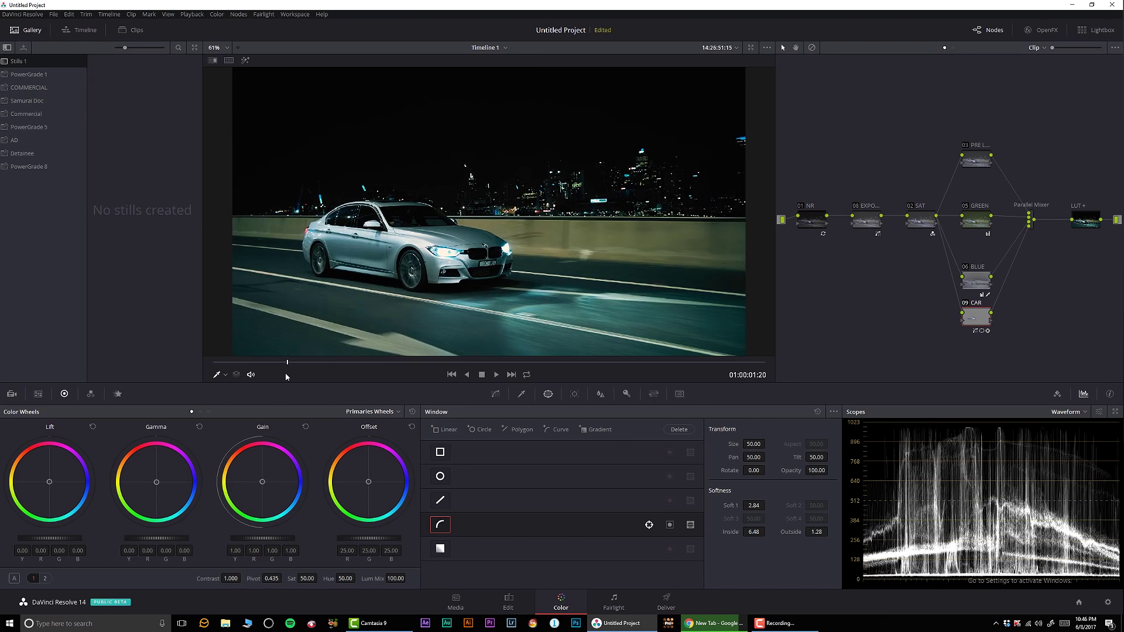
# Compare the car shot with the neighboring reference clip in split screen, and examine both on the Parade scope
pyautogui.click(230, 64)
pyautogui.moveTo(514, 294); pyautogui.dragTo(541, 234)
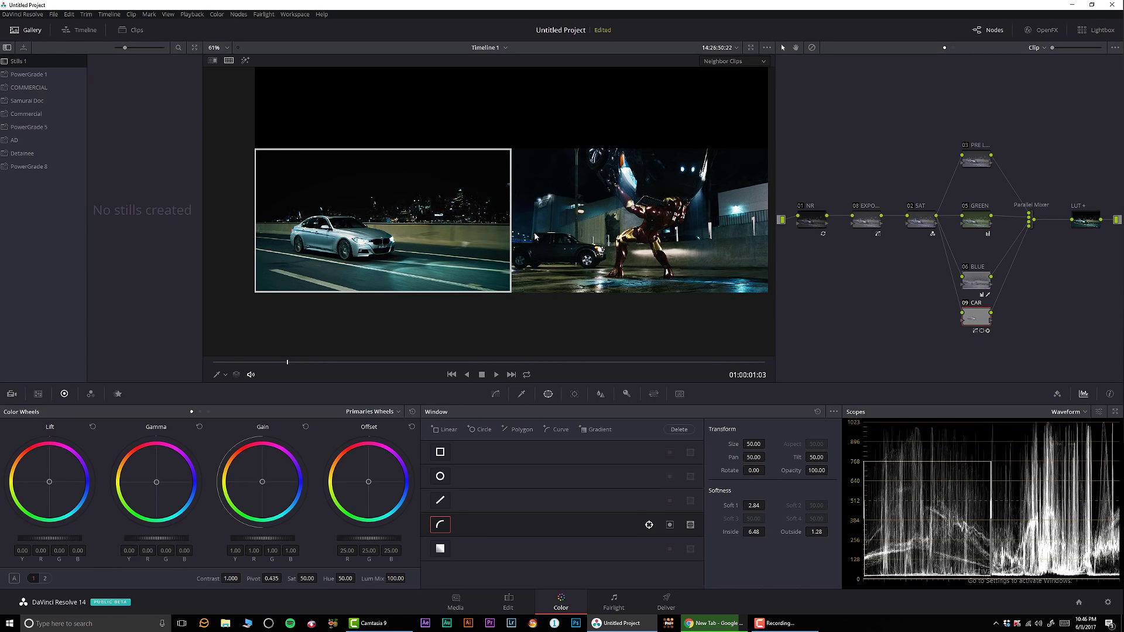
pyautogui.scroll(10, 609, 288)
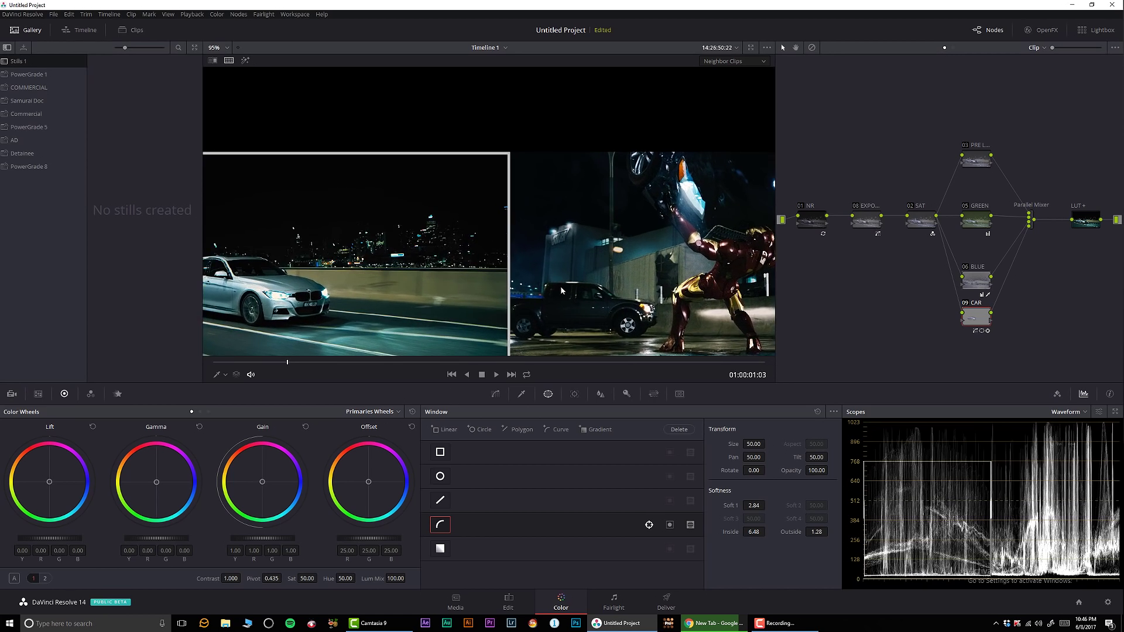
pyautogui.moveTo(524, 204); pyautogui.dragTo(784, 176)
pyautogui.moveTo(476, 206); pyautogui.dragTo(394, 285)
pyautogui.moveTo(697, 219); pyautogui.dragTo(729, 170)
pyautogui.moveTo(268, 292); pyautogui.dragTo(356, 285)
pyautogui.moveTo(555, 231); pyautogui.dragTo(298, 274)
pyautogui.moveTo(538, 207); pyautogui.dragTo(274, 234)
pyautogui.moveTo(462, 270); pyautogui.dragTo(606, 227)
pyautogui.hscroll(-2, 606, 229)
pyautogui.scroll(-4, 609, 240)
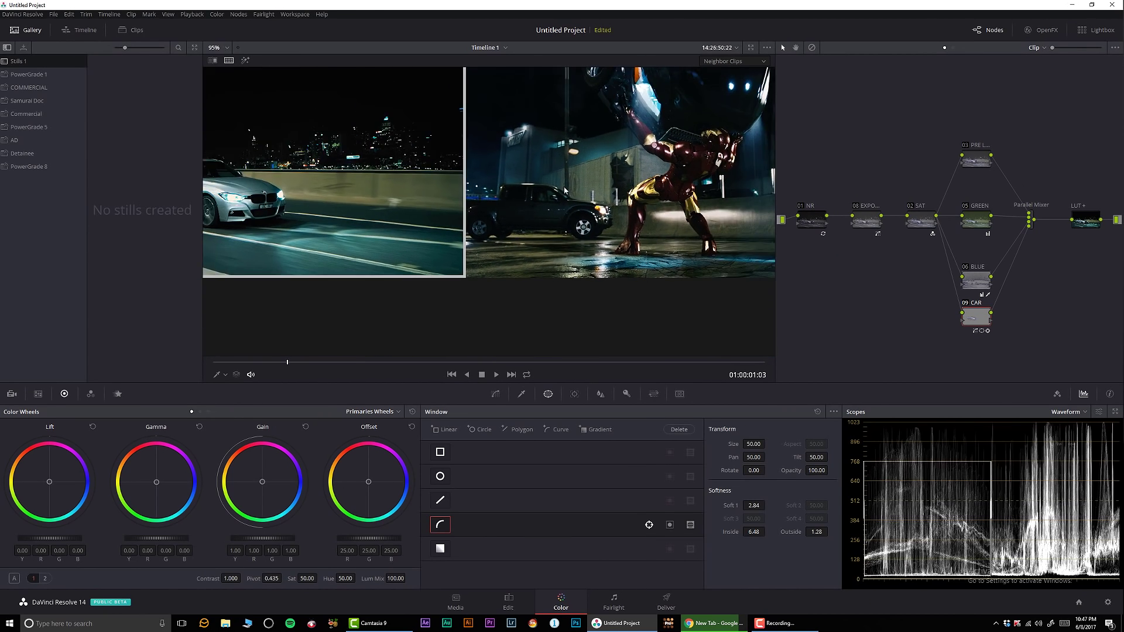
pyautogui.scroll(-2, 527, 263)
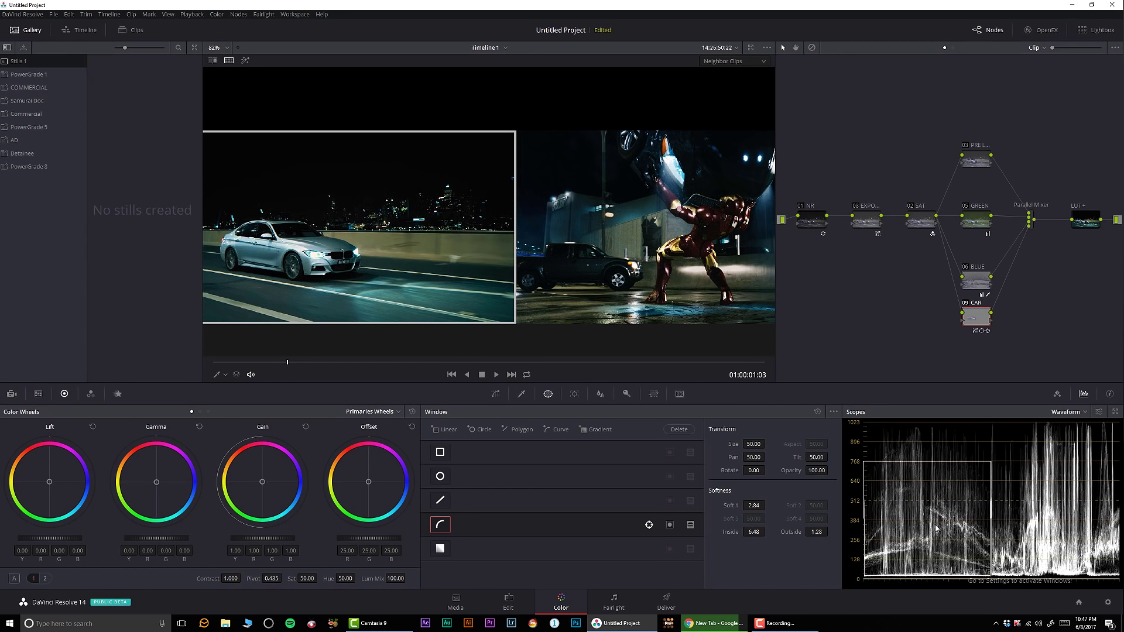
pyautogui.click(1076, 417)
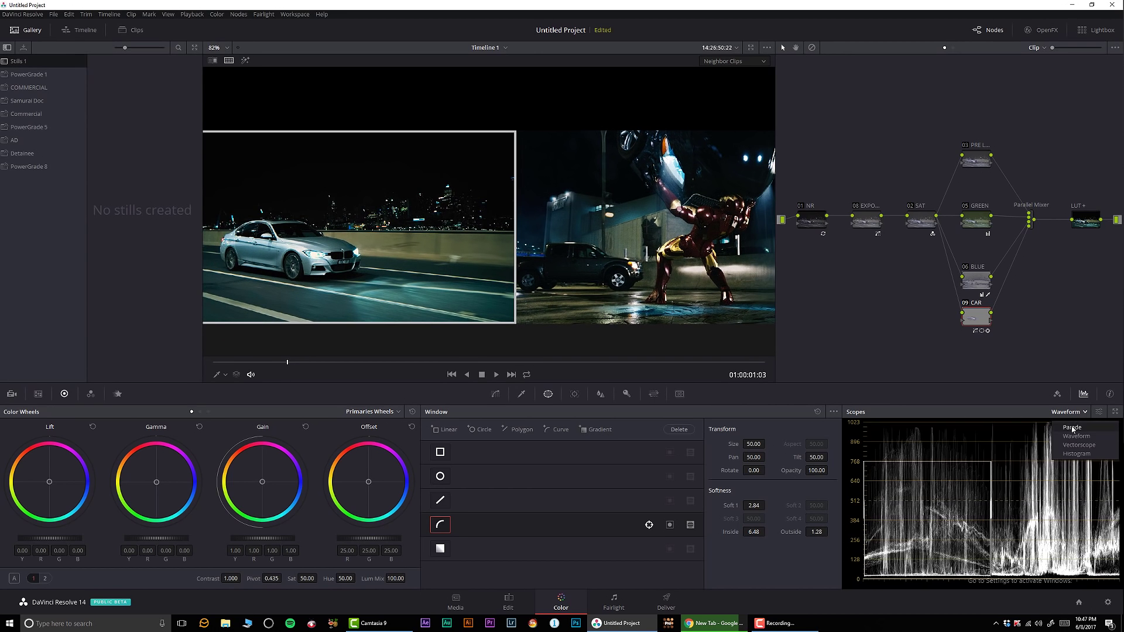
pyautogui.click(1070, 424)
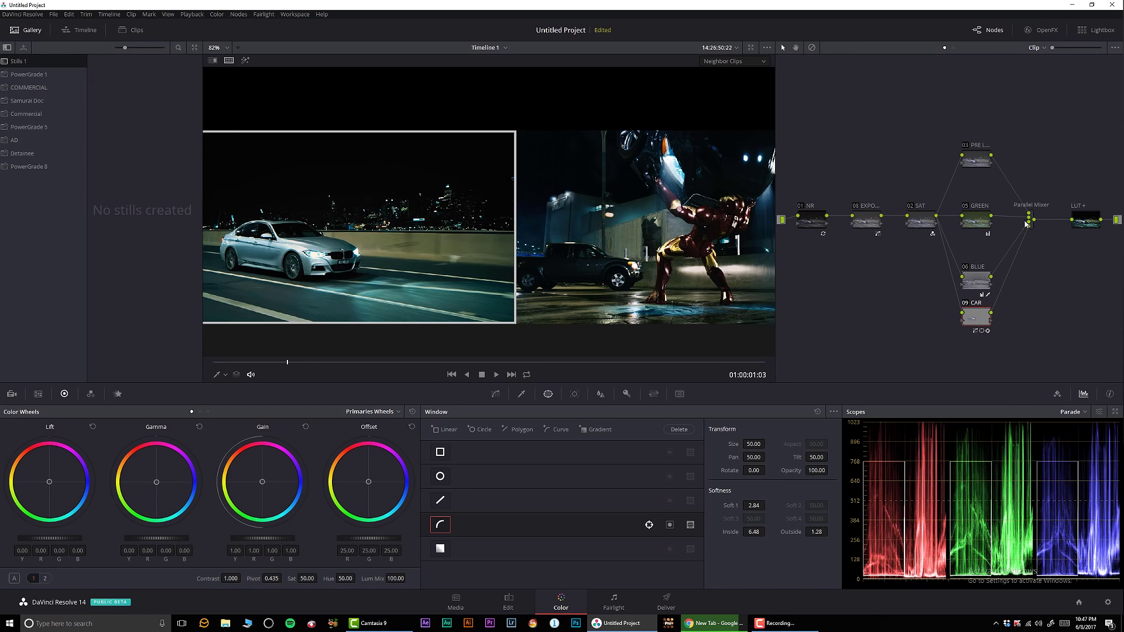
# Decompose the LUT + compound node into its individual nodes and move the Blacks node's curve black point inward
pyautogui.rightClick(1082, 224)
pyautogui.click(1068, 243)
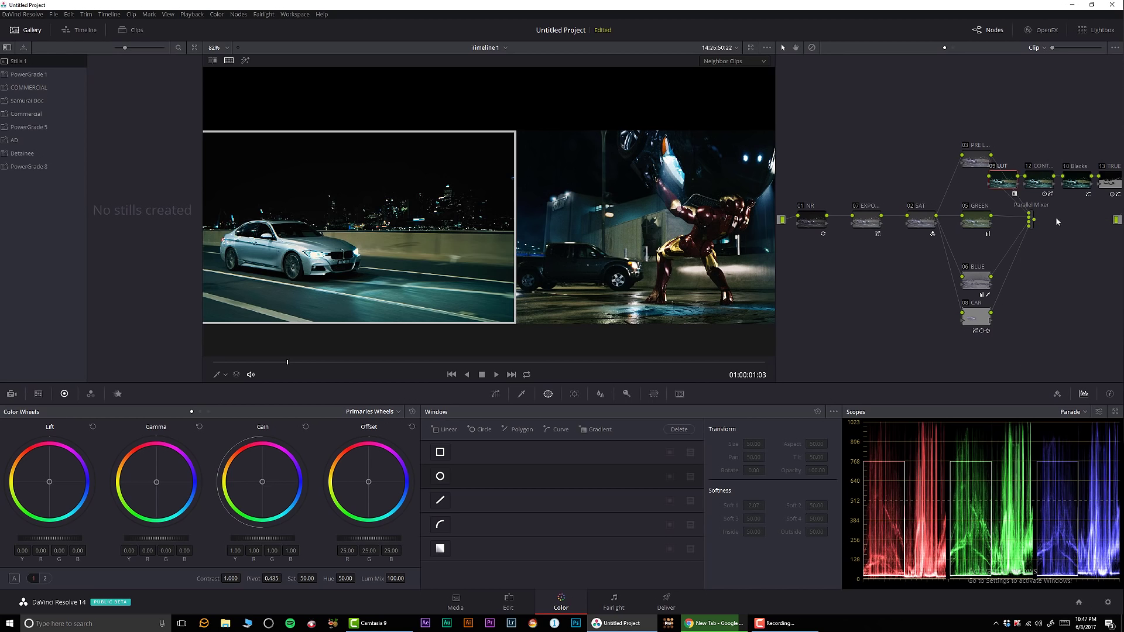
pyautogui.click(1071, 179)
pyautogui.click(495, 393)
pyautogui.moveTo(445, 577); pyautogui.dragTo(449, 580)
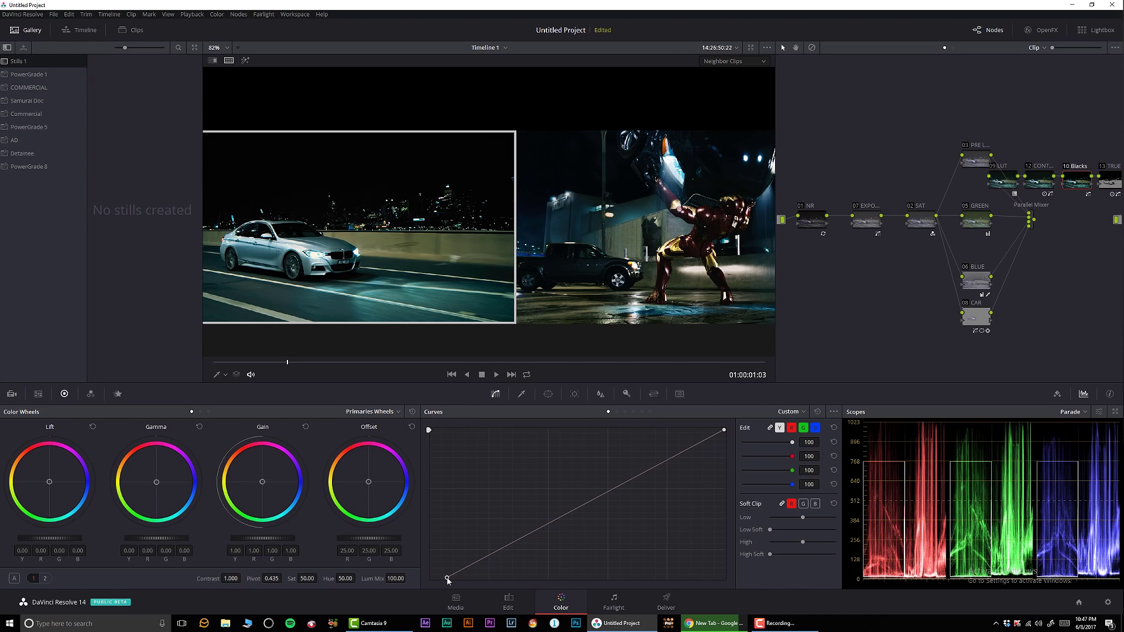
# Switch the scopes to Waveform and ease the Blacks node's curve black point slightly back outward
pyautogui.click(1064, 413)
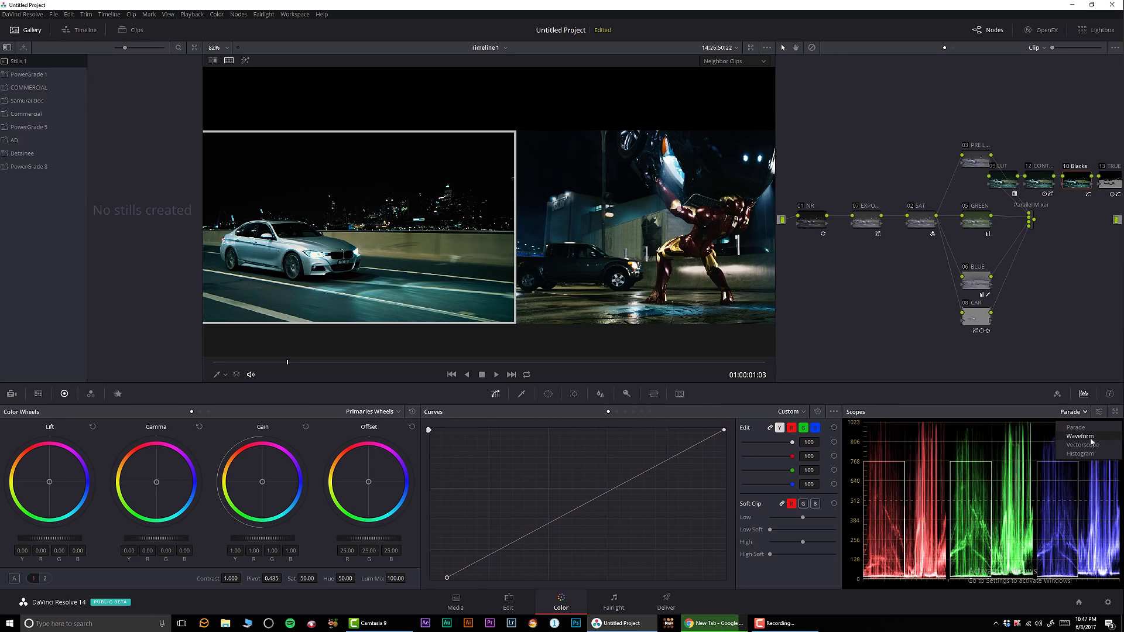
pyautogui.click(1080, 436)
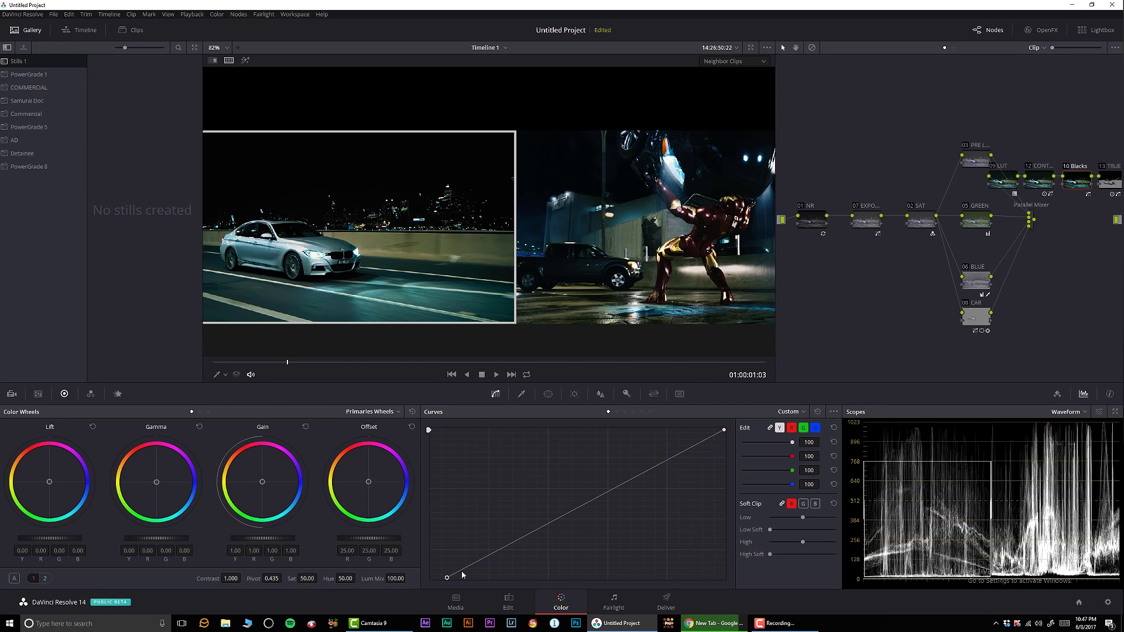
pyautogui.moveTo(448, 579); pyautogui.dragTo(443, 579)
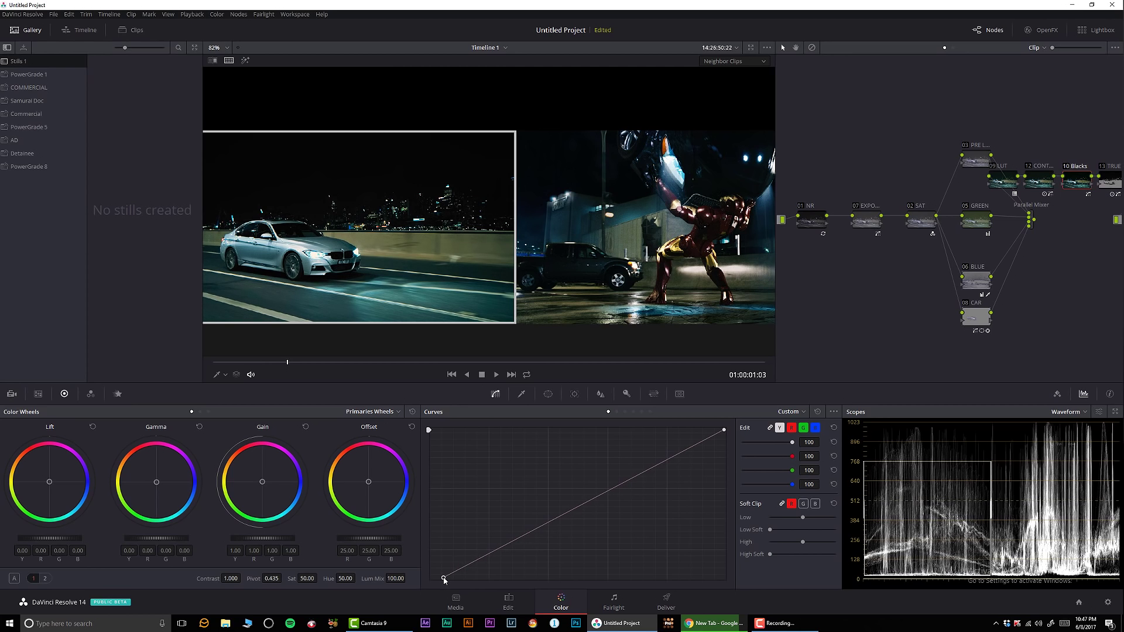
# Toggle the Blacks node off and on to examine its effect on the shadows
pyautogui.click(1065, 167)
pyautogui.click(1065, 167)
pyautogui.moveTo(885, 268); pyautogui.dragTo(845, 271)
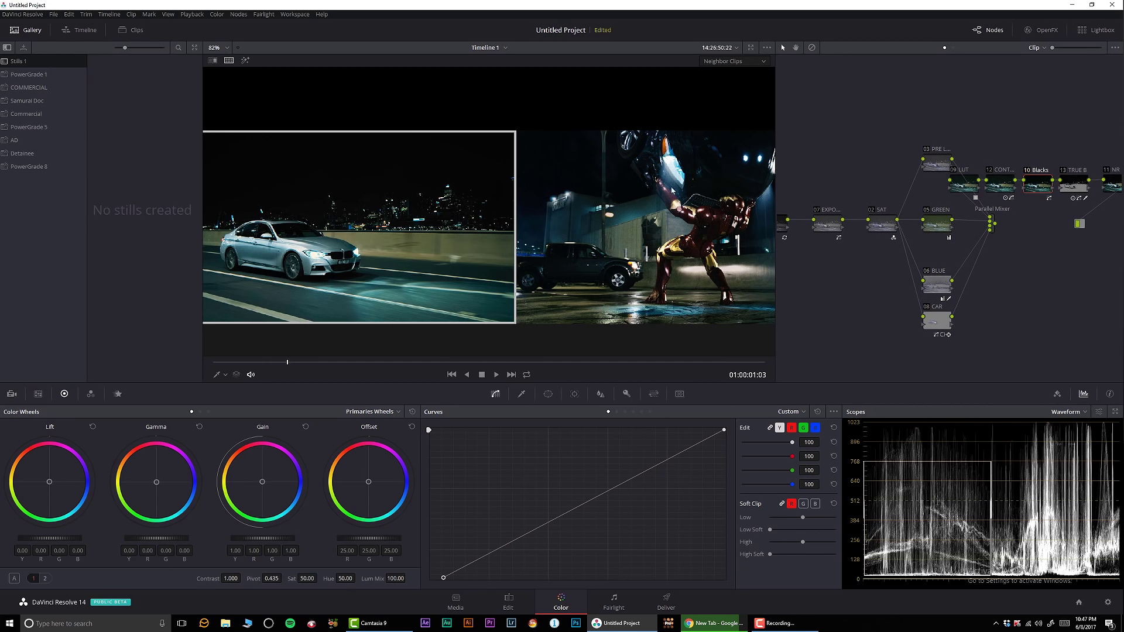
# Leave the split-screen comparison and grab a still of the graded car shot into the gallery
pyautogui.click(229, 61)
pyautogui.scroll(-2, 507, 195)
pyautogui.rightClick(456, 143)
pyautogui.click(463, 148)
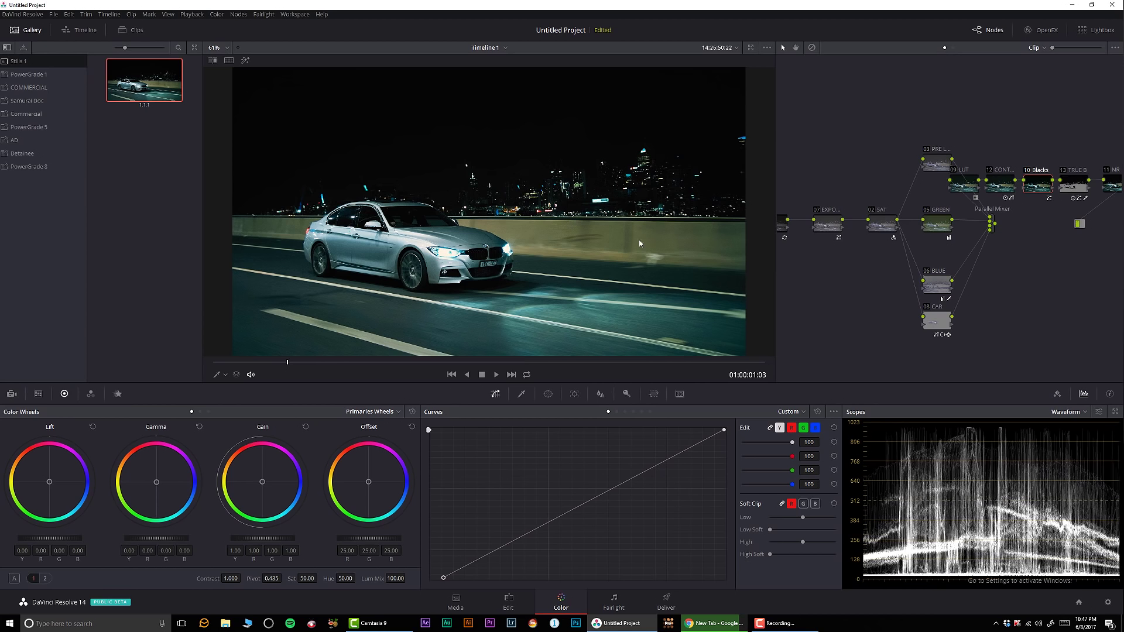
# Add a node after the final NR node and apply the False Color OpenFX plugin to it
pyautogui.moveTo(1002, 229); pyautogui.dragTo(884, 220)
pyautogui.click(1001, 175)
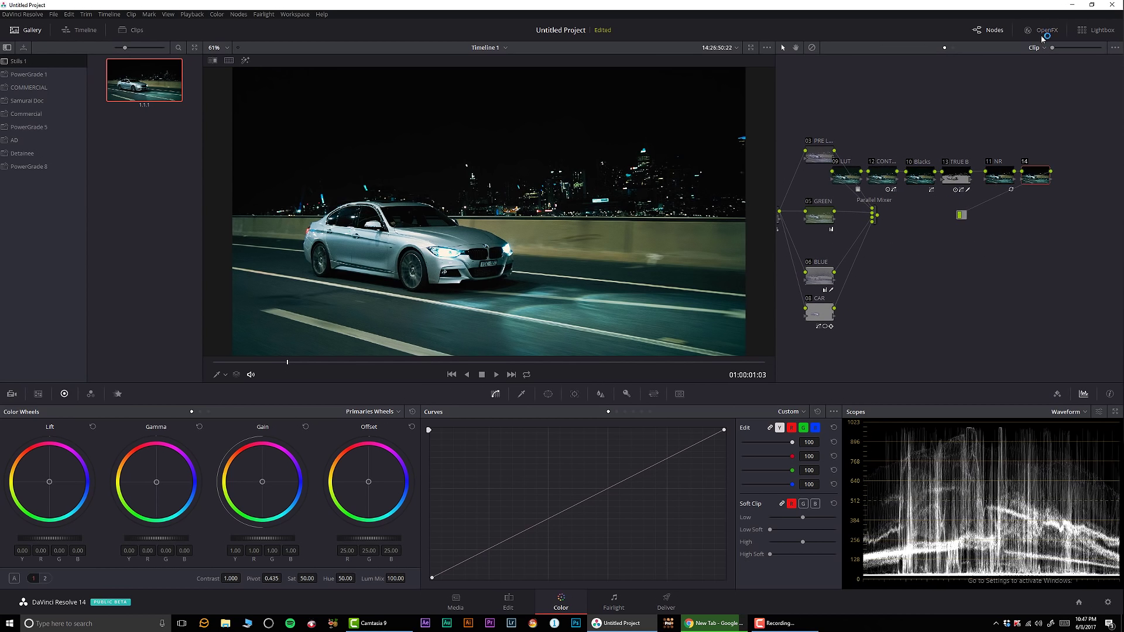
pyautogui.click(1030, 30)
pyautogui.moveTo(859, 227); pyautogui.dragTo(741, 221)
pyautogui.moveTo(834, 245); pyautogui.dragTo(770, 267)
pyautogui.moveTo(989, 282); pyautogui.dragTo(935, 200)
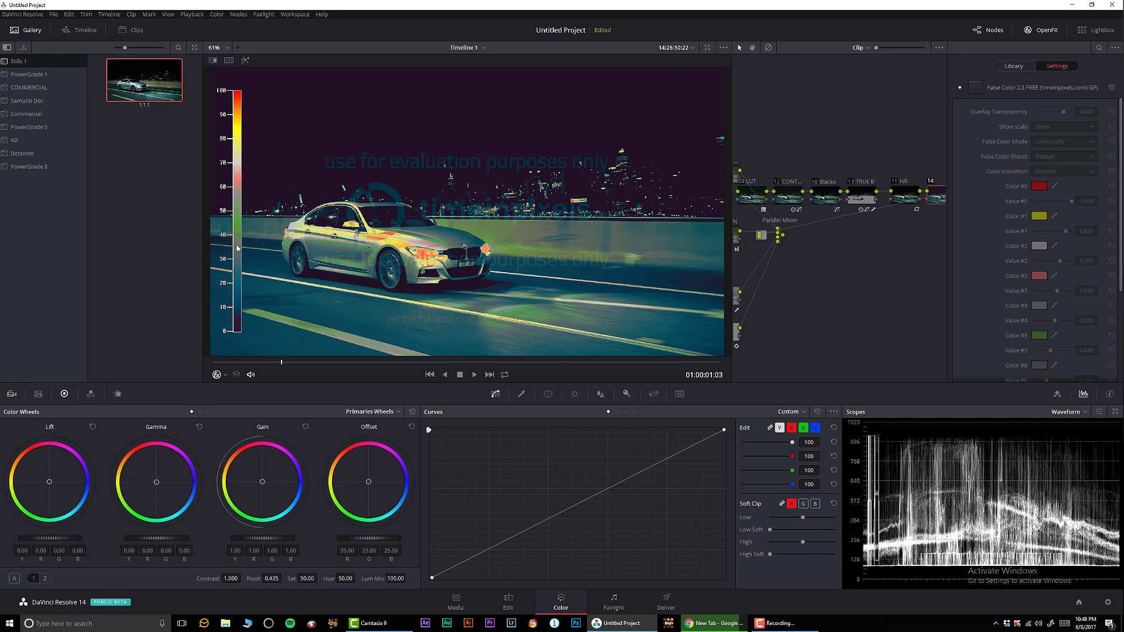
# Show the timeline's clip thumbnails, select the Iron Man reference clip and apply False Color 2.3 FREE as a new node after its first node
pyautogui.click(123, 29)
pyautogui.click(100, 342)
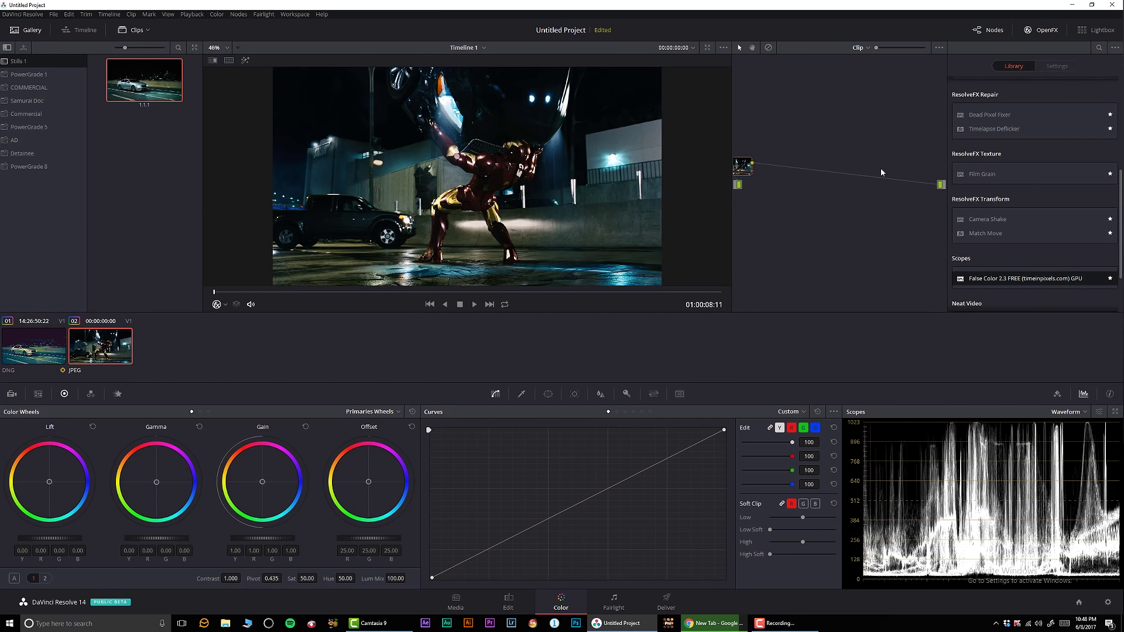
pyautogui.moveTo(971, 279); pyautogui.dragTo(773, 171)
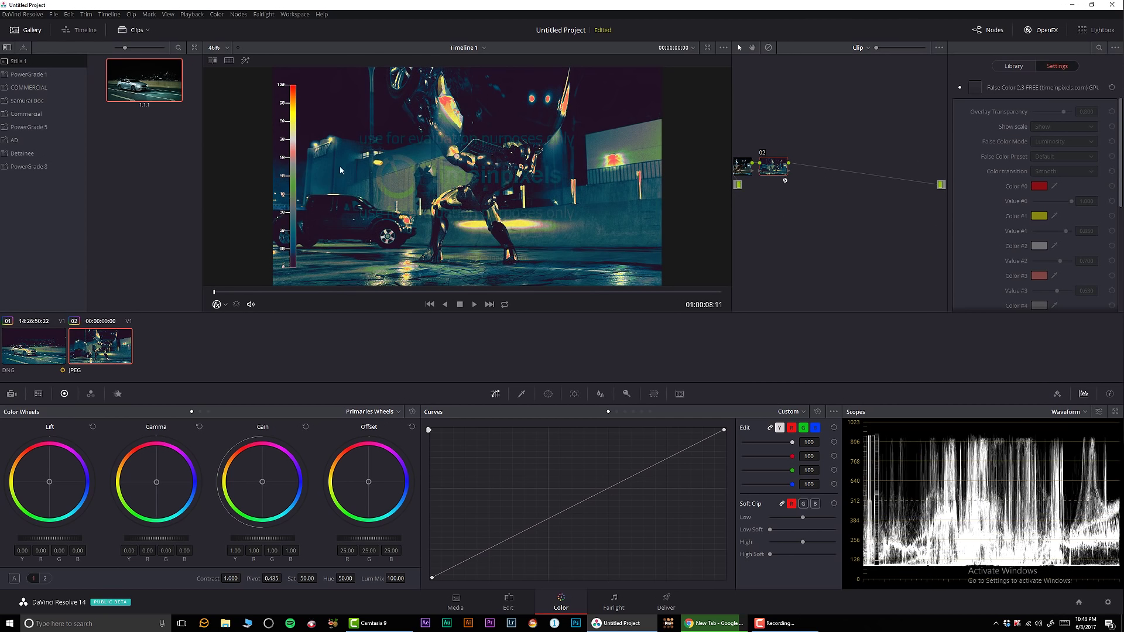
# Switch between the car clip and the Iron Man reference clip to compare their exposure in false color
pyautogui.click(64, 360)
pyautogui.click(83, 353)
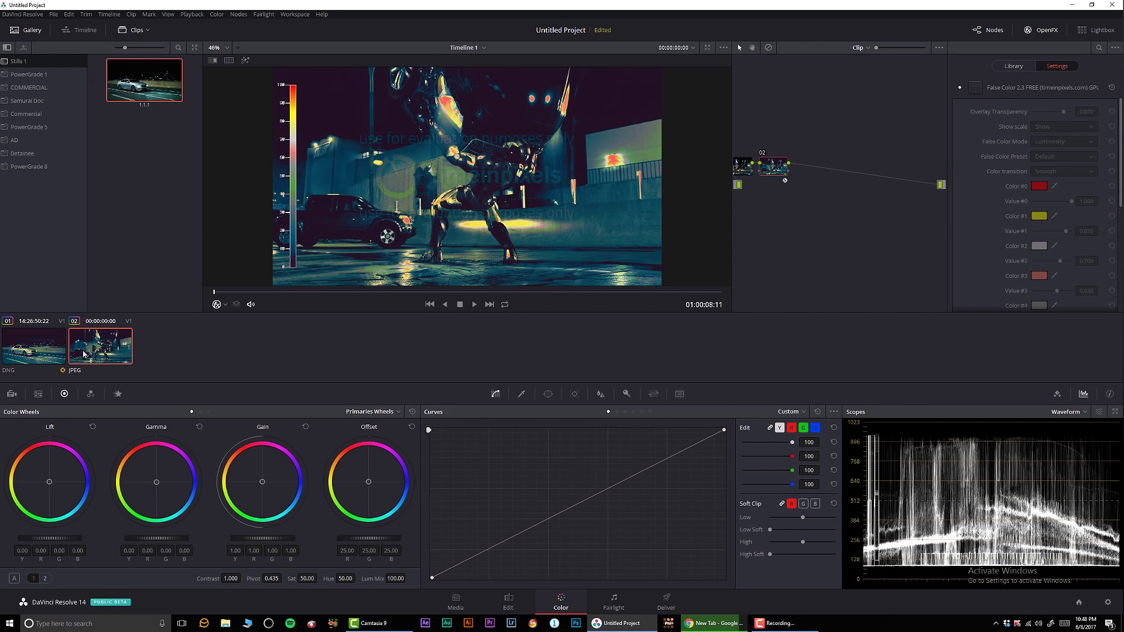
pyautogui.click(27, 354)
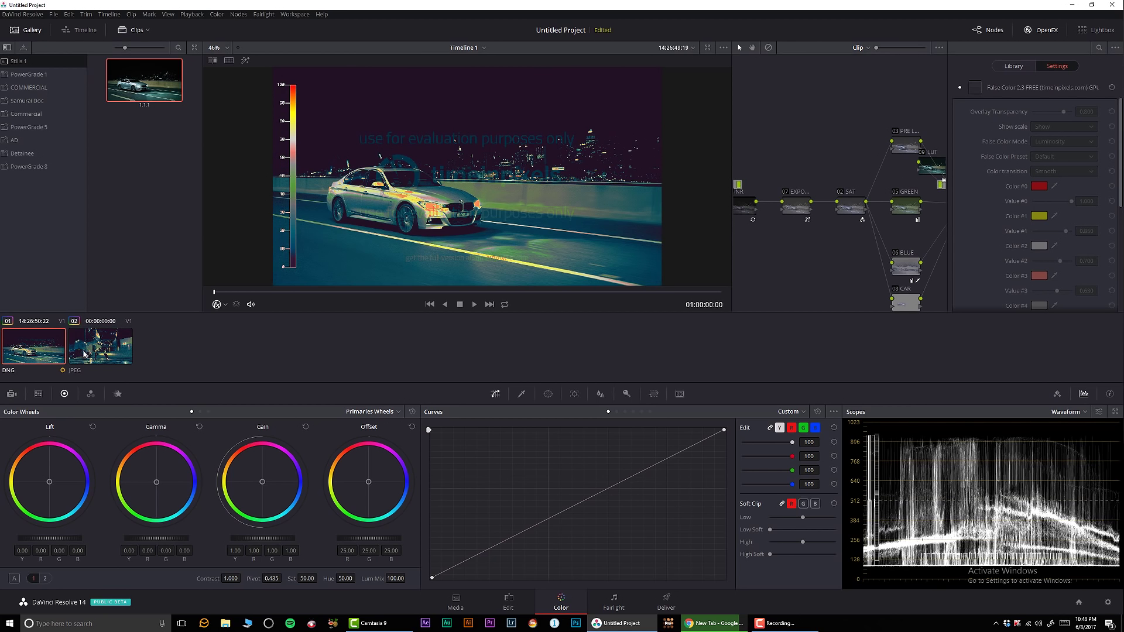
# Hide the OpenFX library, delete the False Color node from the car clip and scrub through the shot
pyautogui.click(1047, 34)
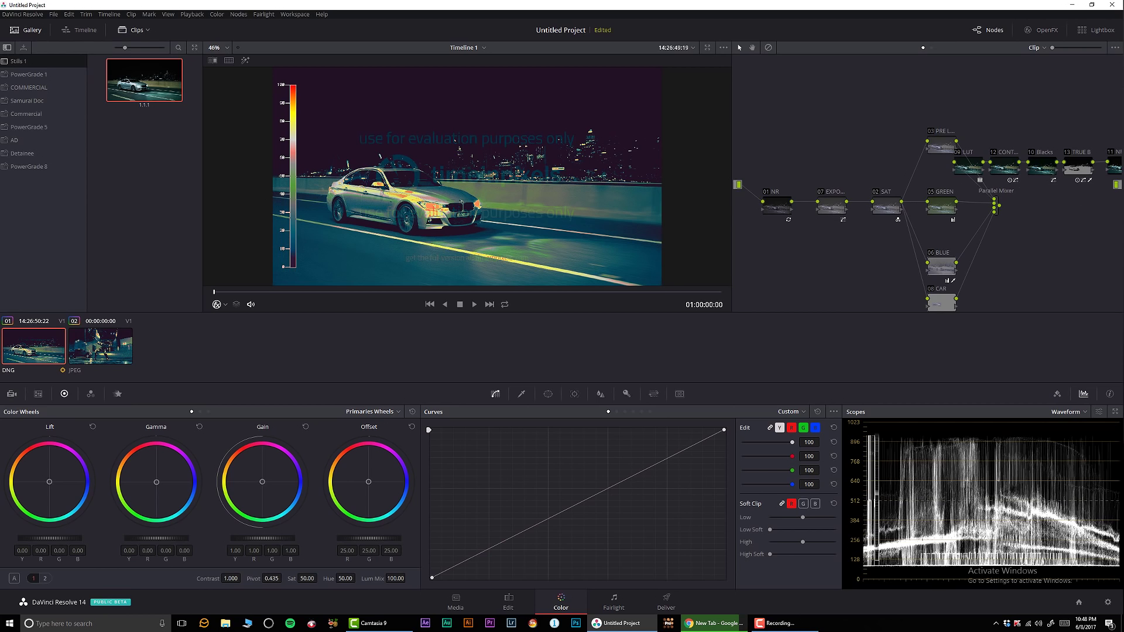
pyautogui.press('Delete')
pyautogui.moveTo(342, 291); pyautogui.dragTo(288, 294)
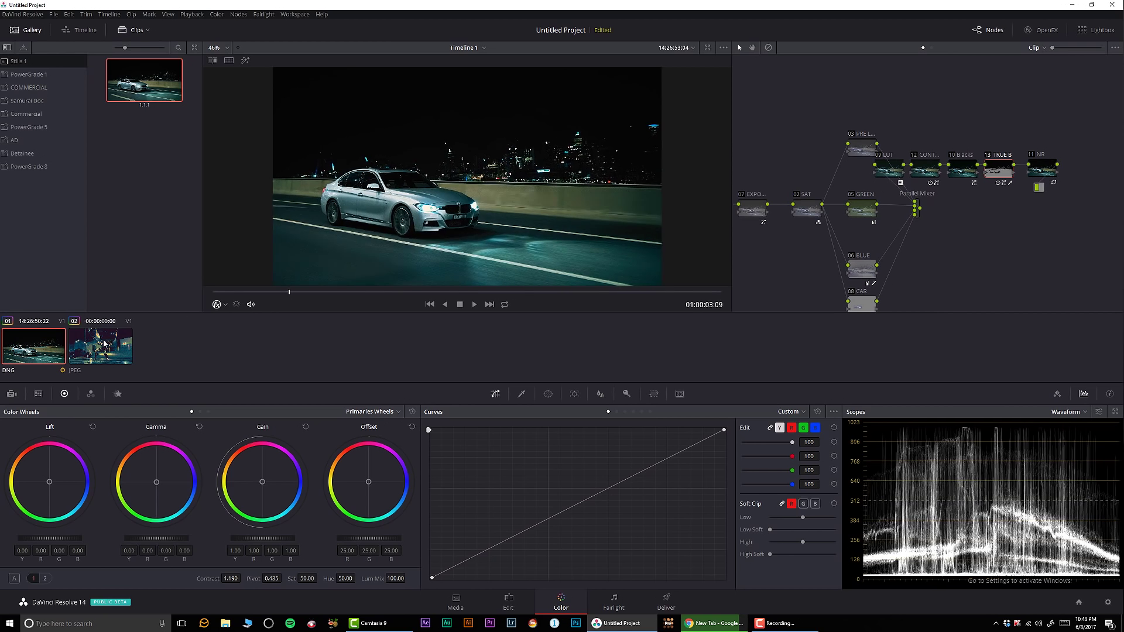
# Delete the False Color node from the Iron Man reference clip and shift its remaining node slightly along the graph
pyautogui.click(104, 344)
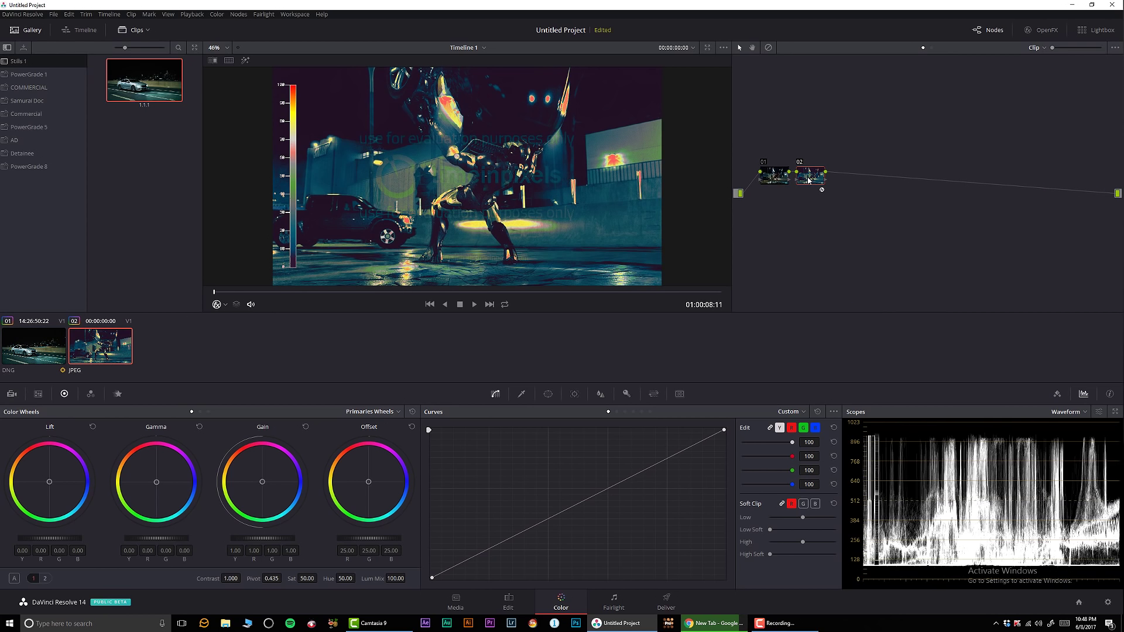
pyautogui.press('Delete')
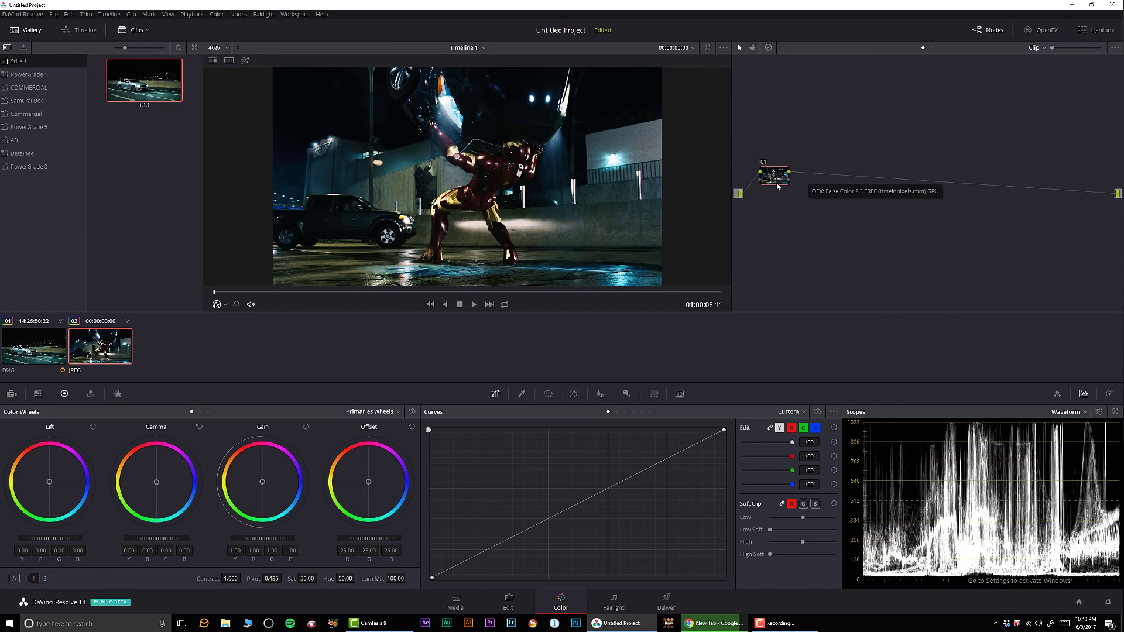
pyautogui.moveTo(776, 182); pyautogui.dragTo(790, 184)
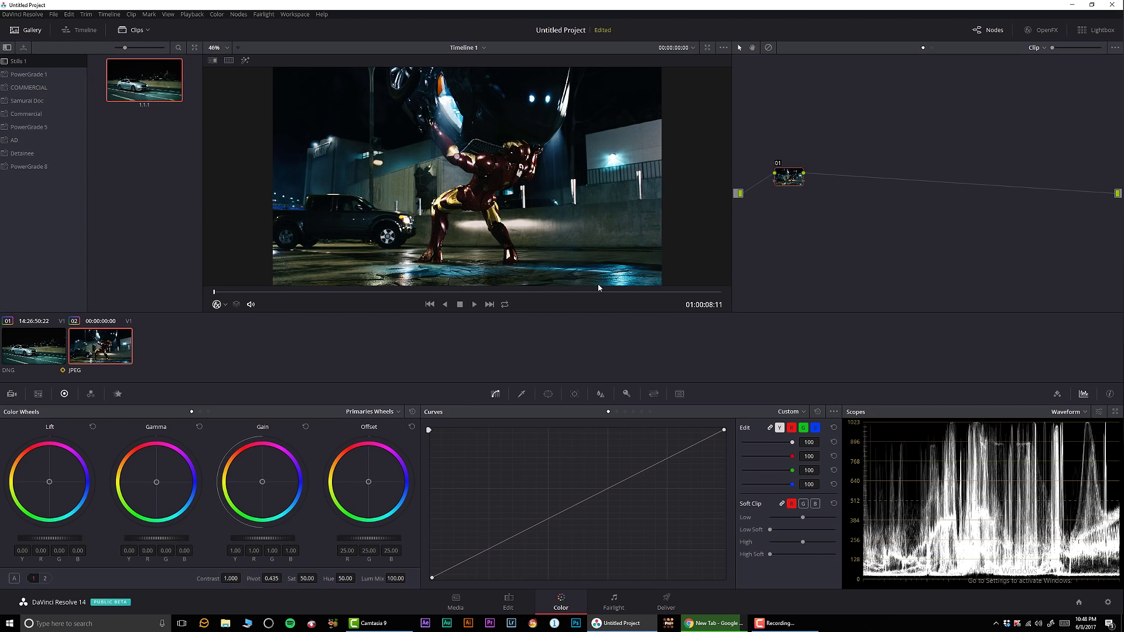
# Return to the car clip and scrub through it to review the finished grade
pyautogui.click(38, 359)
pyautogui.moveTo(292, 292)
pyautogui.mouseDown()
pyautogui.moveTo(677, 284)
pyautogui.moveTo(295, 311)
pyautogui.mouseUp()
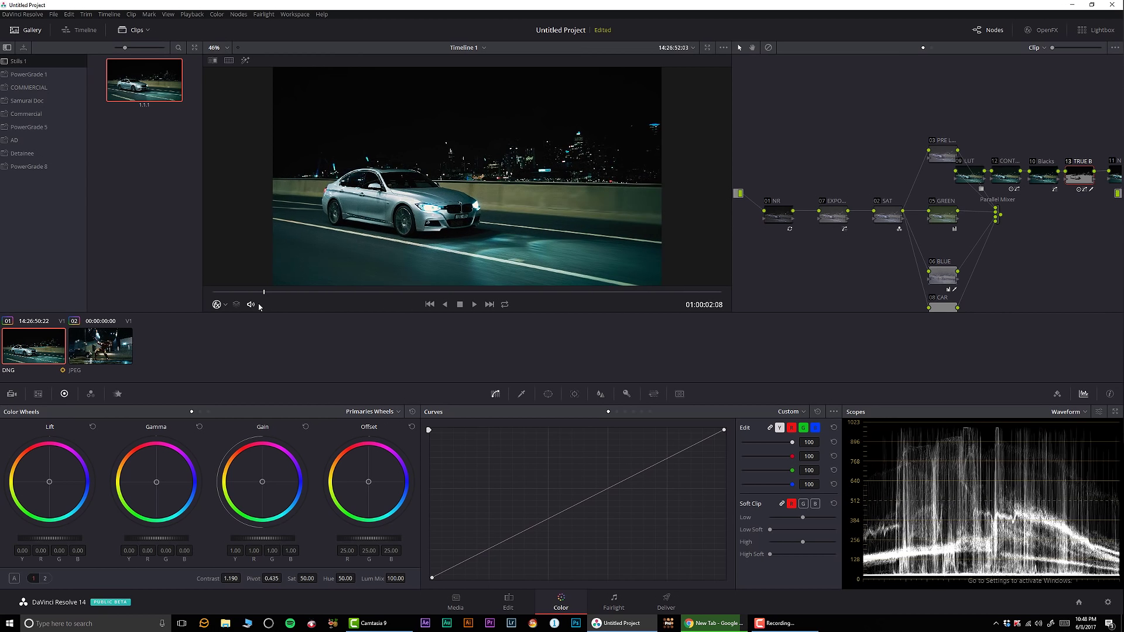